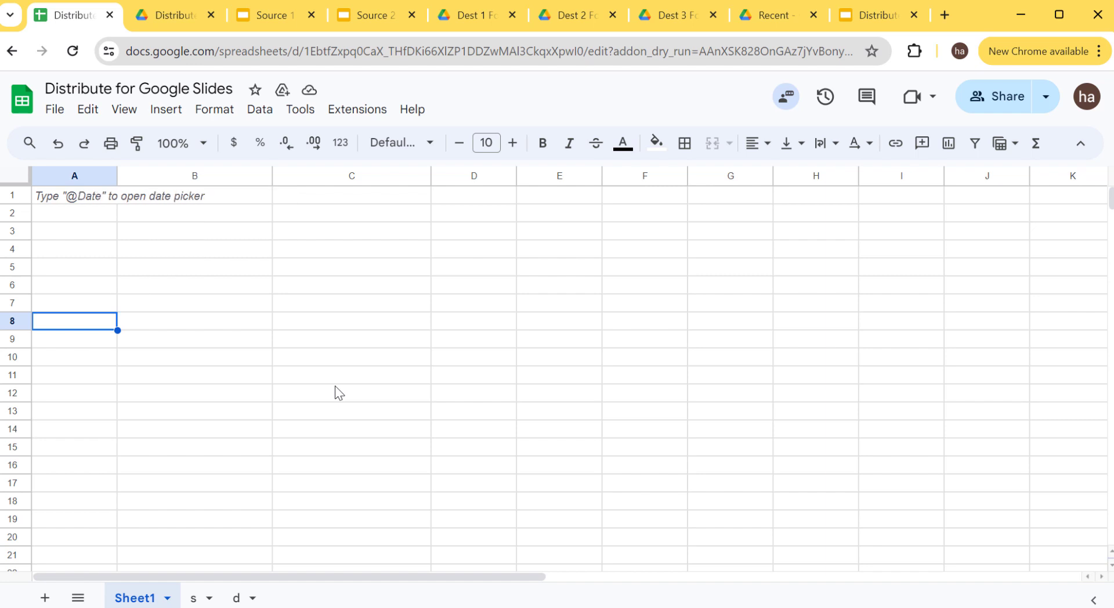
# Step: Switch to the Source 1 presentation in Google Slides and look through its four slides, returning to the title slide
pyautogui.click(421, 252)
pyautogui.click(280, 16)
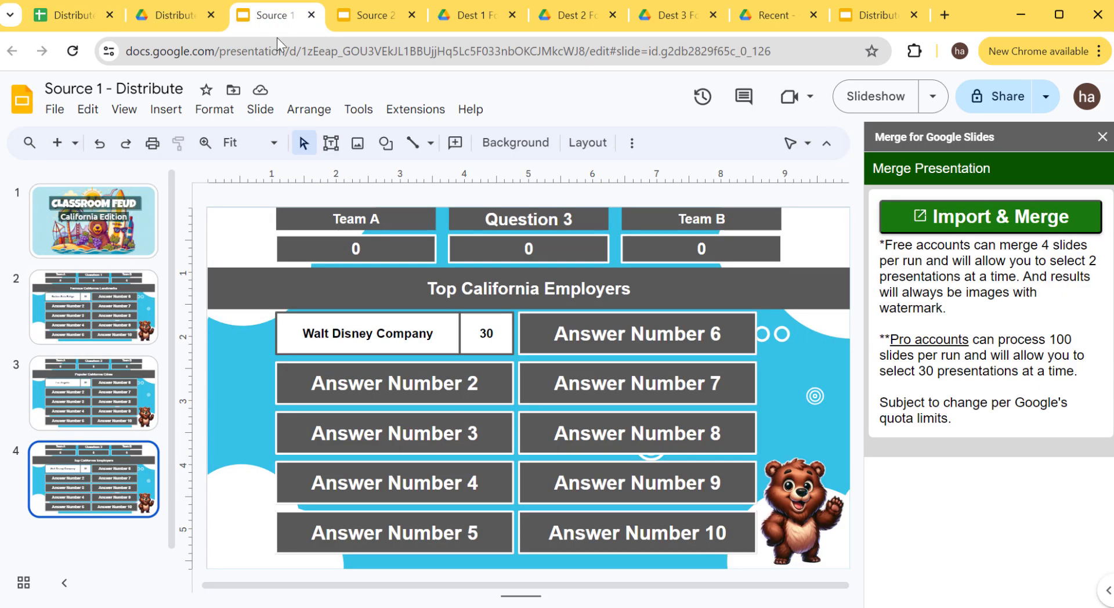
pyautogui.click(93, 229)
pyautogui.click(108, 314)
pyautogui.click(84, 407)
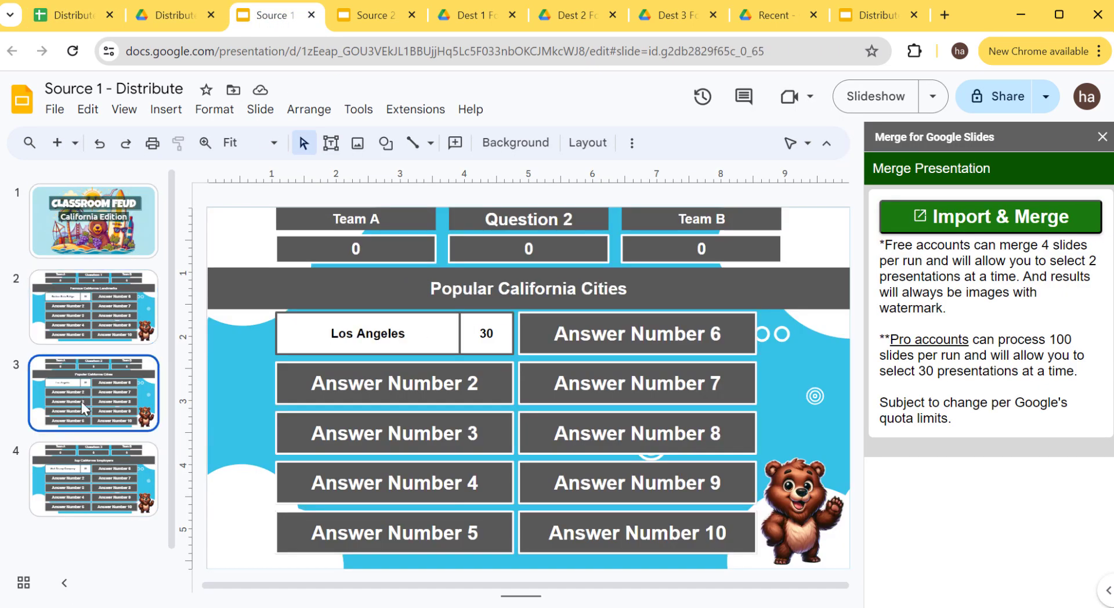
pyautogui.click(95, 493)
pyautogui.click(101, 223)
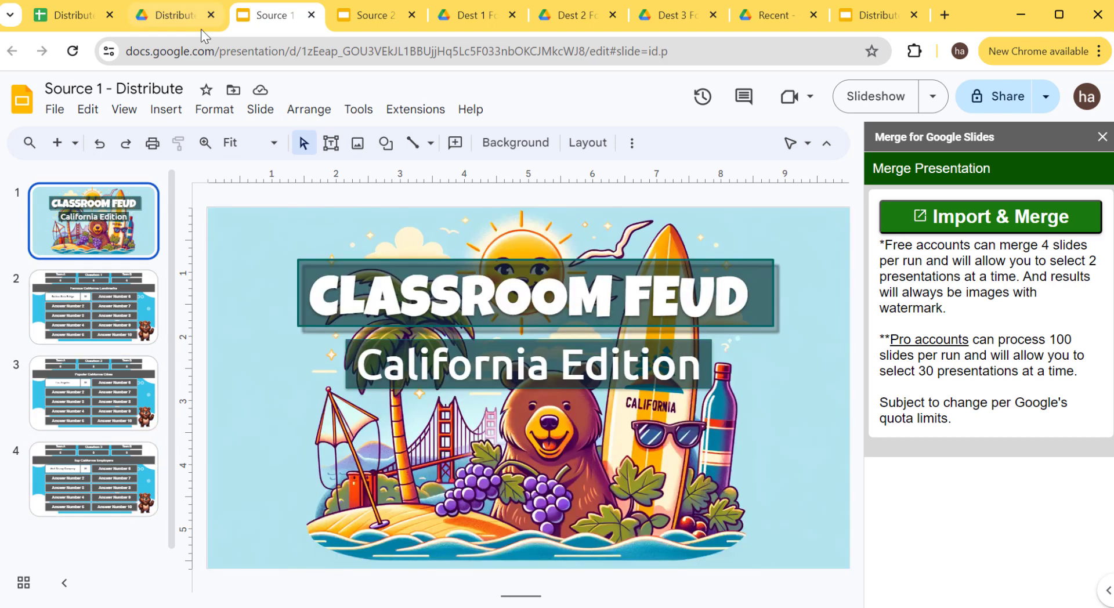
# Step: Switch to the Source 2 presentation and look through its four slides, returning to the title slide
pyautogui.click(361, 16)
pyautogui.click(75, 226)
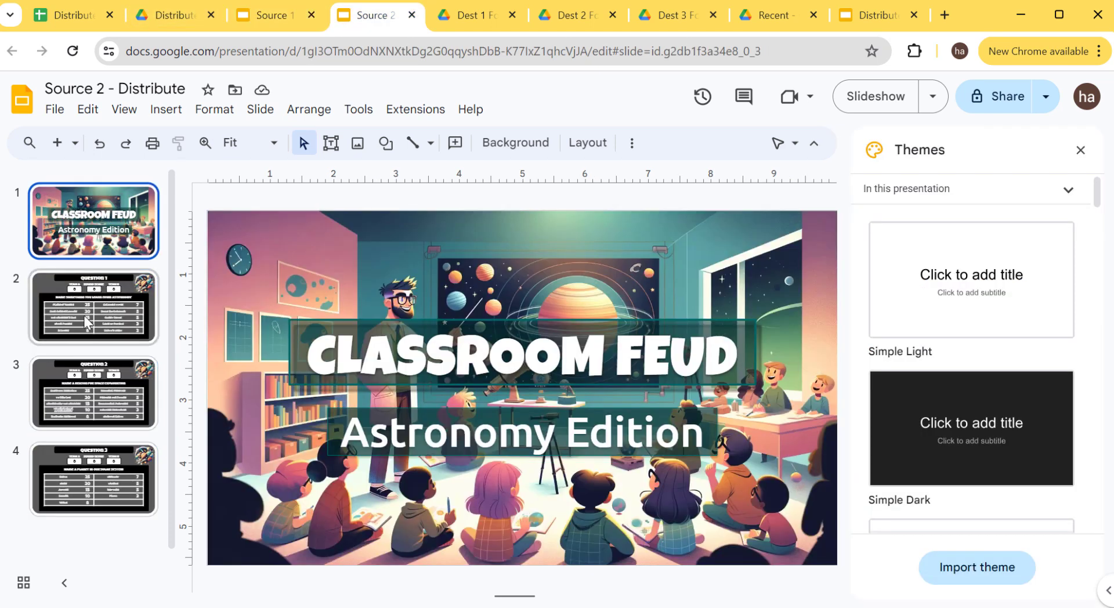
pyautogui.click(86, 322)
pyautogui.click(93, 409)
pyautogui.click(99, 487)
pyautogui.click(107, 235)
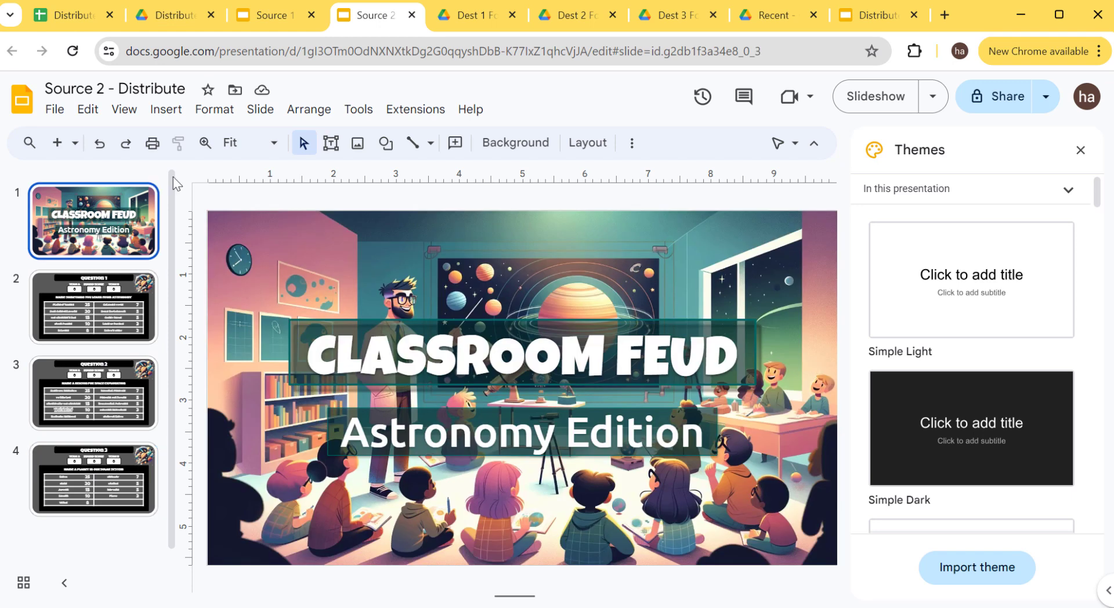
# Step: Switch to Google Drive and look at the contents of the Dest 1, Dest 2 and Dest 3 folders
pyautogui.click(465, 17)
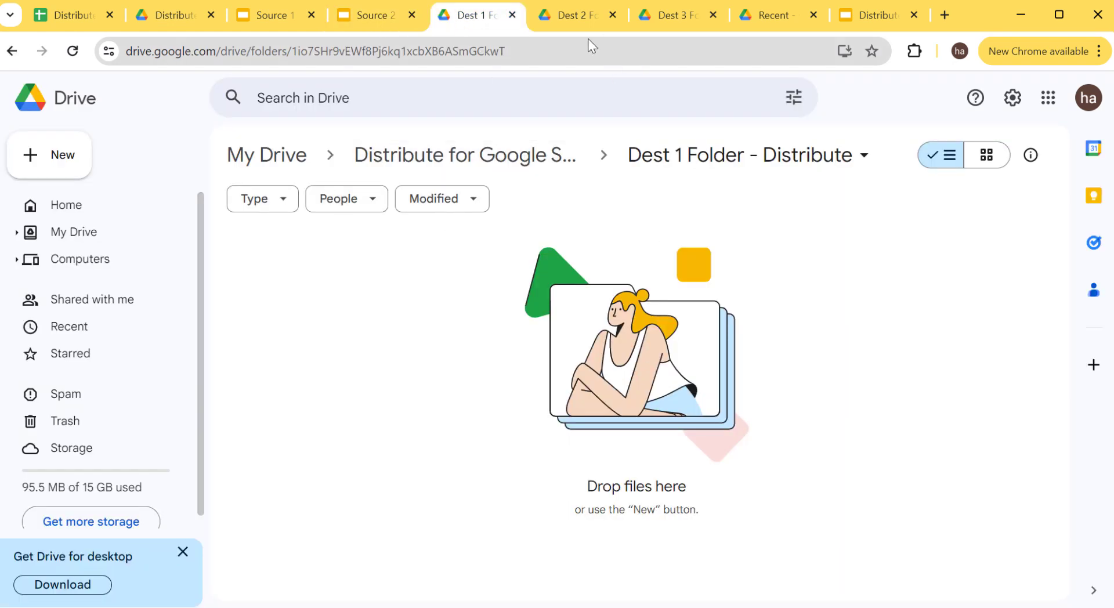
pyautogui.click(608, 22)
pyautogui.click(659, 23)
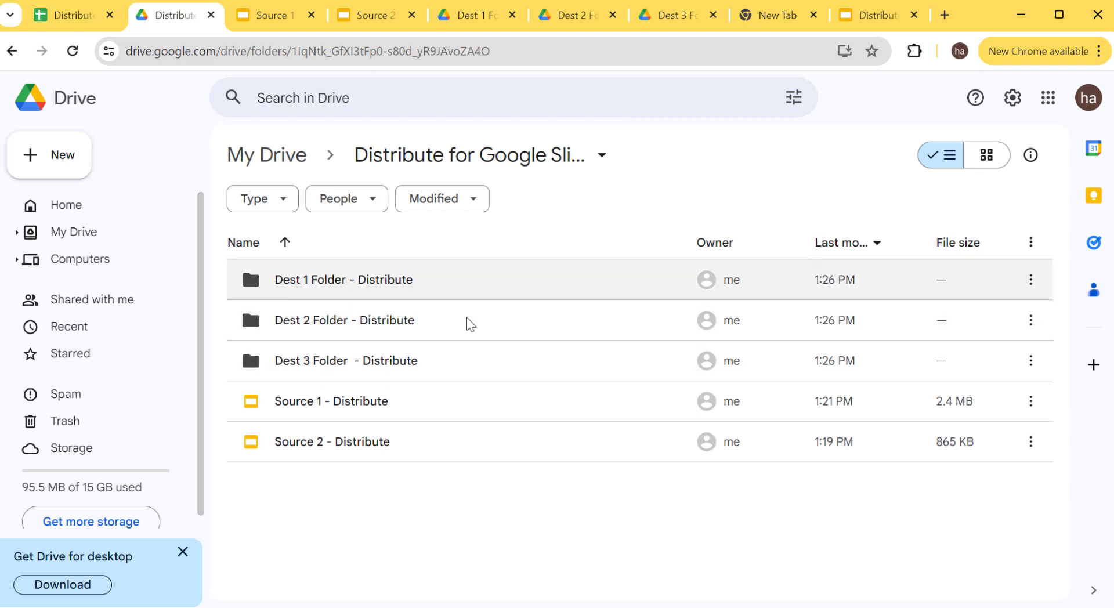
# Step: Point out the three destination folders and the two source presentations in the parent Drive folder
pyautogui.click(334, 287)
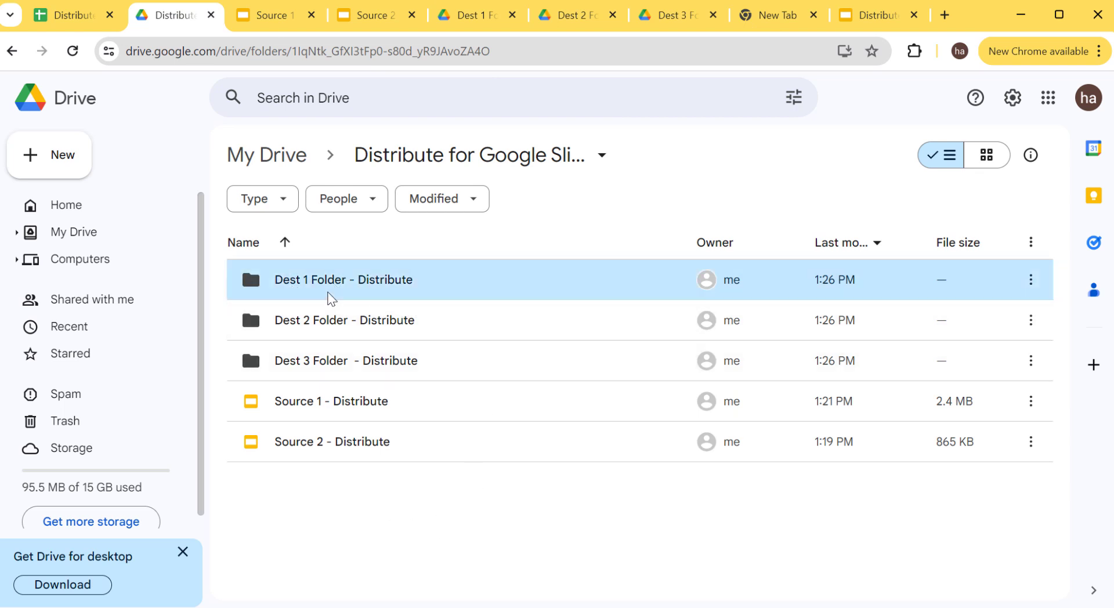
pyautogui.click(331, 318)
pyautogui.click(338, 362)
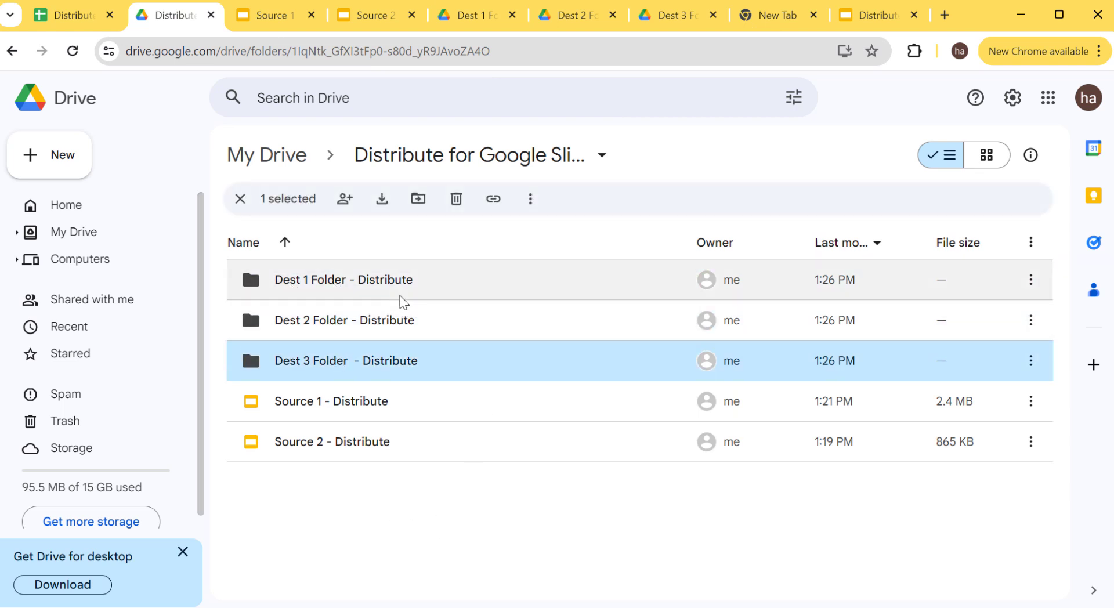
pyautogui.click(341, 400)
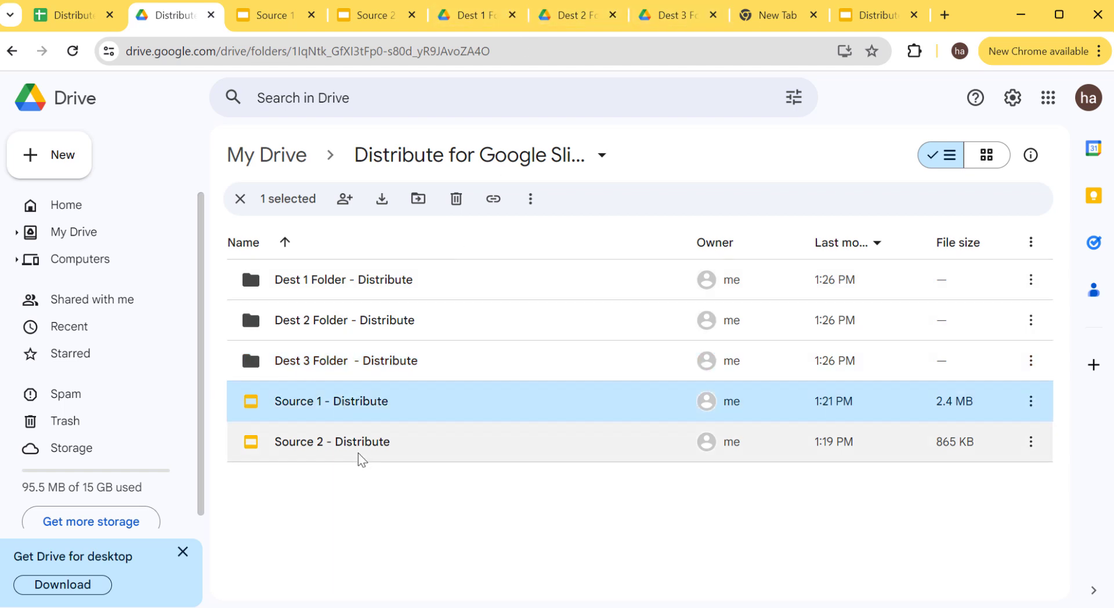
pyautogui.click(360, 456)
pyautogui.click(357, 409)
pyautogui.click(361, 448)
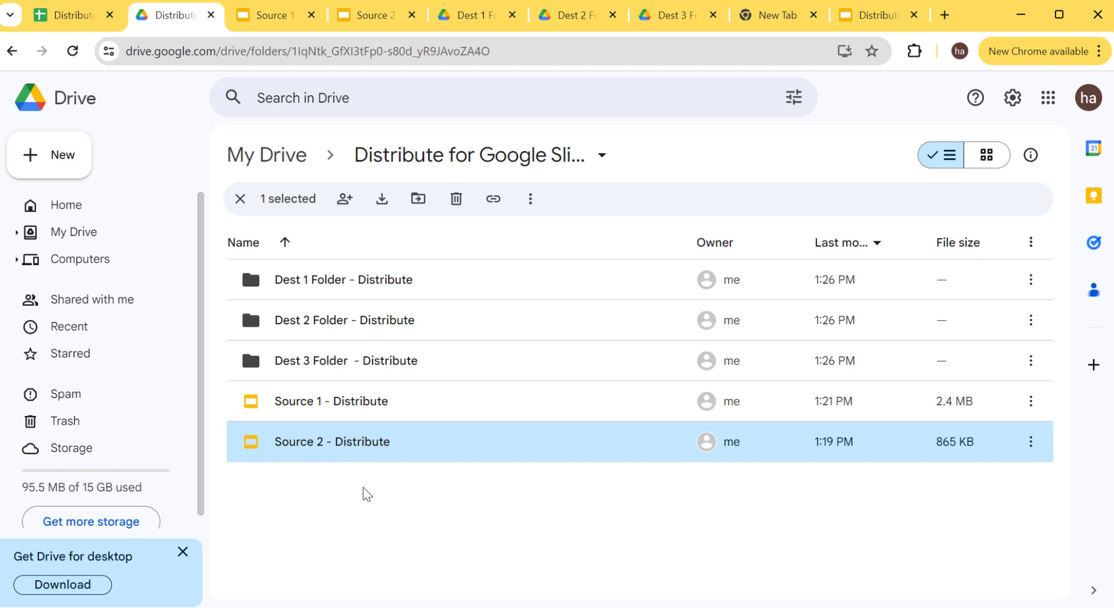
# Step: Return to the Google Sheets spreadsheet and launch Distribute Slides from the Distribute for Google Slides add-on
pyautogui.click(68, 20)
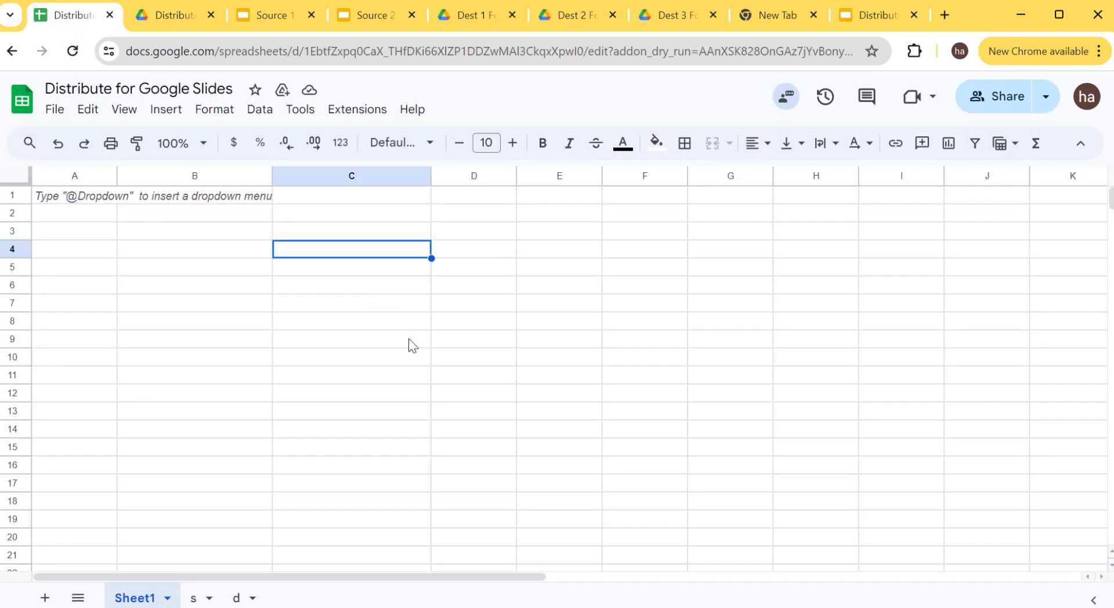
pyautogui.press('Down')
pyautogui.press('Down')
pyautogui.press('Down')
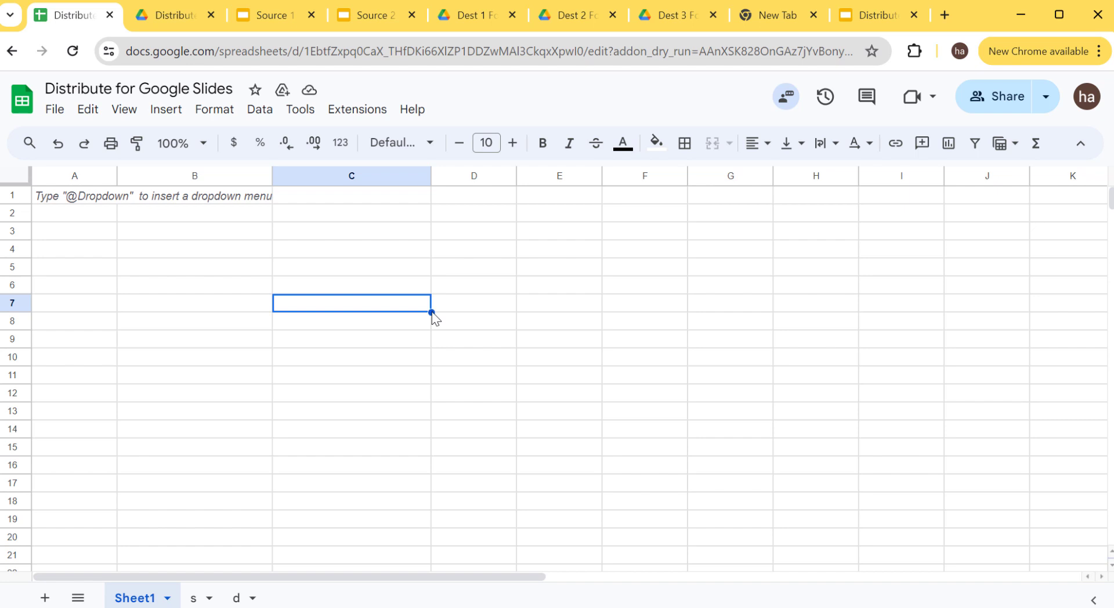
pyautogui.click(364, 114)
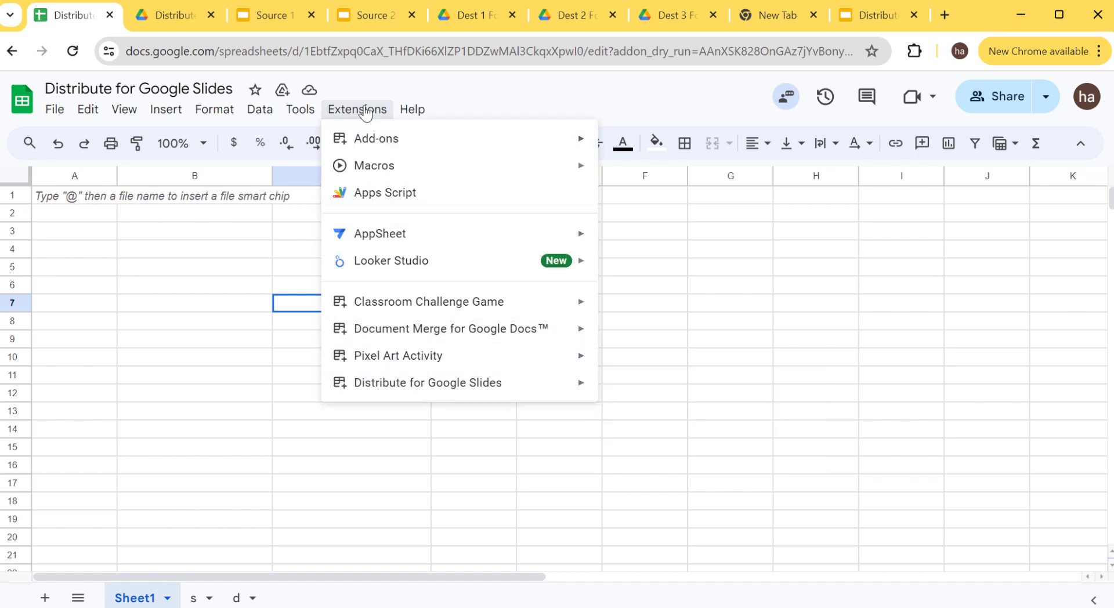
pyautogui.moveTo(398, 393)
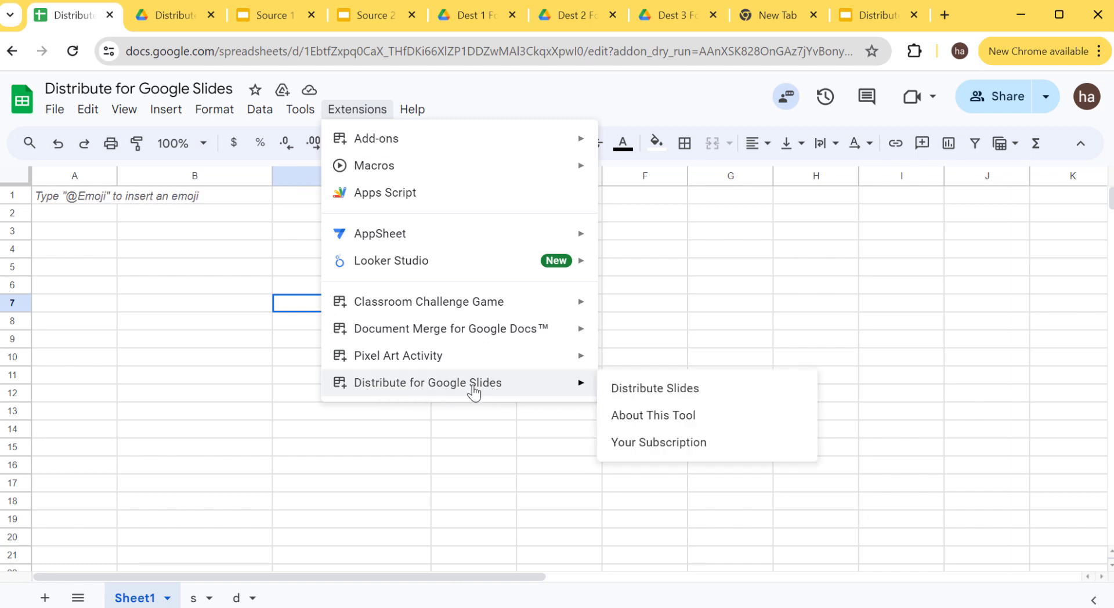
pyautogui.click(649, 400)
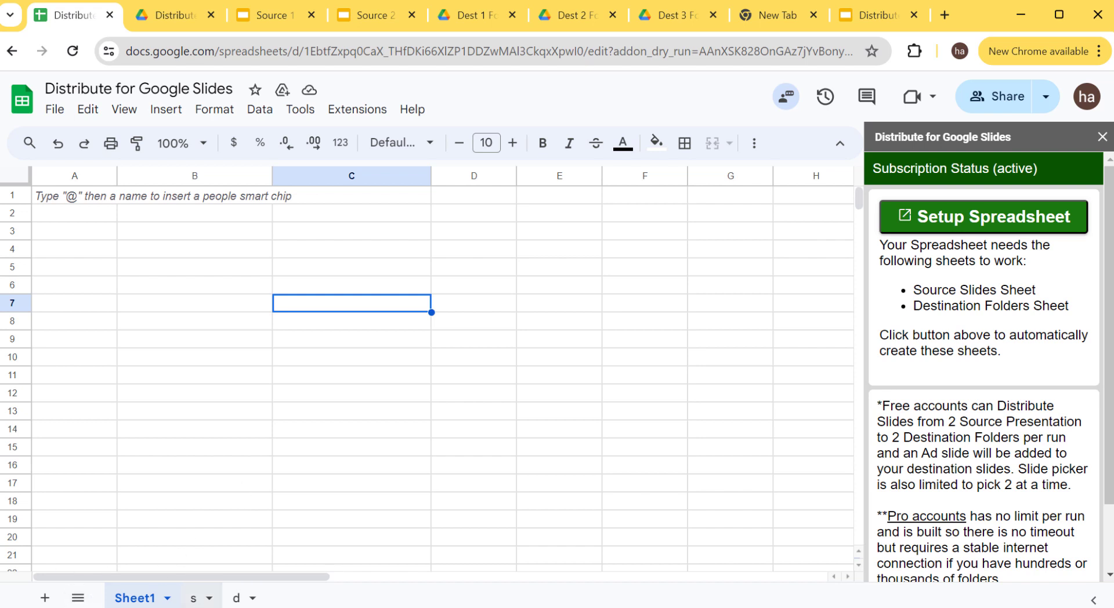
# Step: Check the required Source Slides and Destination Folders sheets, and have the add-on set up the spreadsheet with them
pyautogui.tripleClick(938, 290)
pyautogui.click(920, 306)
pyautogui.tripleClick(920, 307)
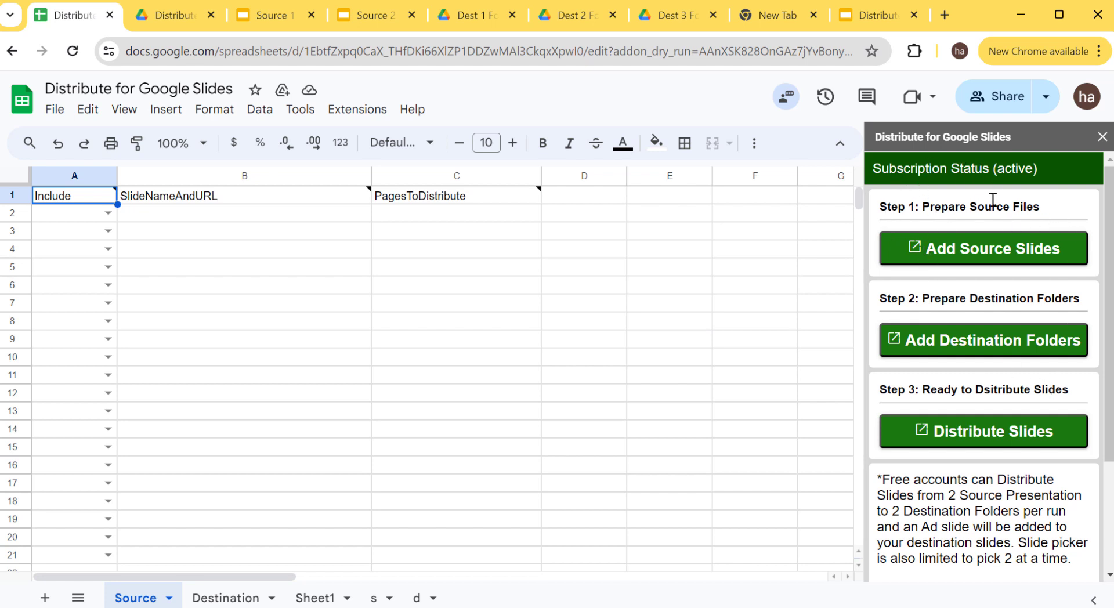
# Step: Review the add-on's steps for preparing the source files and the destination folders
pyautogui.moveTo(1055, 212); pyautogui.dragTo(872, 218)
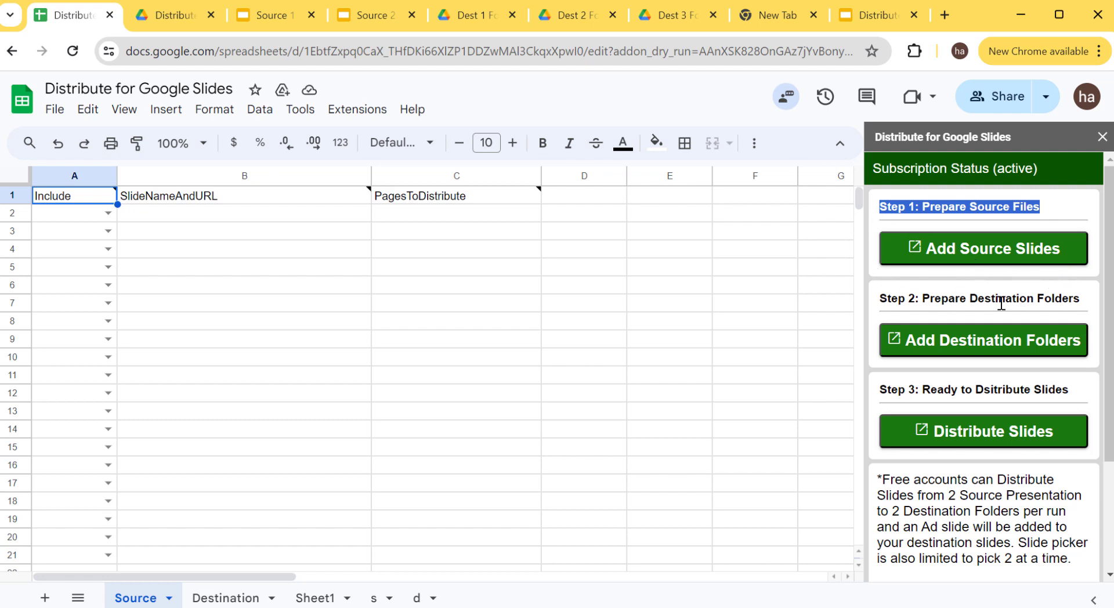
pyautogui.doubleClick(979, 302)
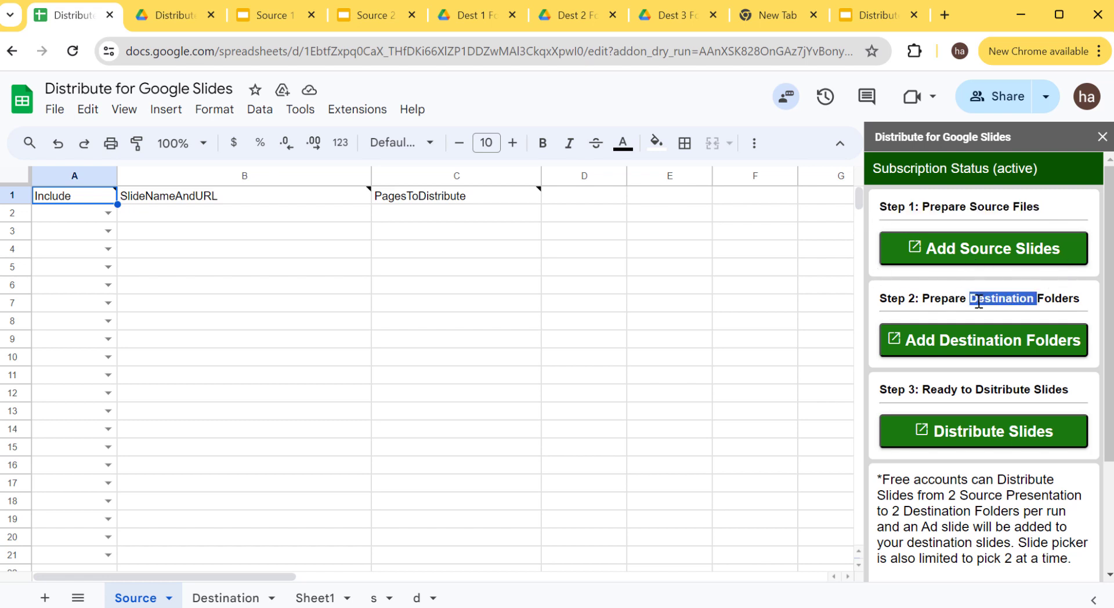
pyautogui.tripleClick(979, 302)
# Step: Look over columns A to C of the Source sheet
pyautogui.click(525, 232)
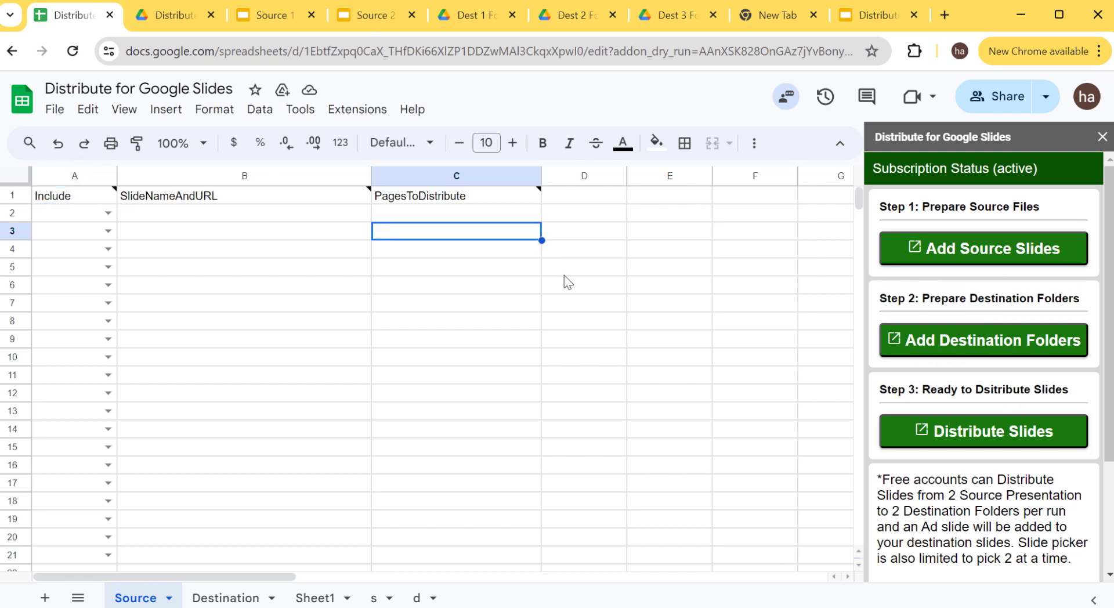
pyautogui.click(259, 304)
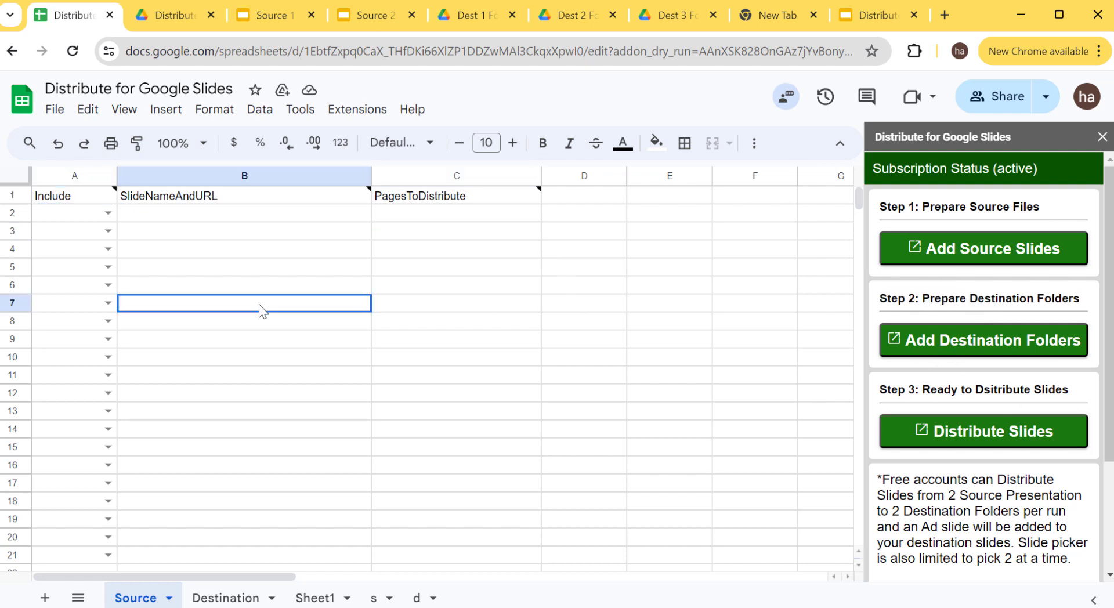
pyautogui.click(479, 231)
pyautogui.click(238, 270)
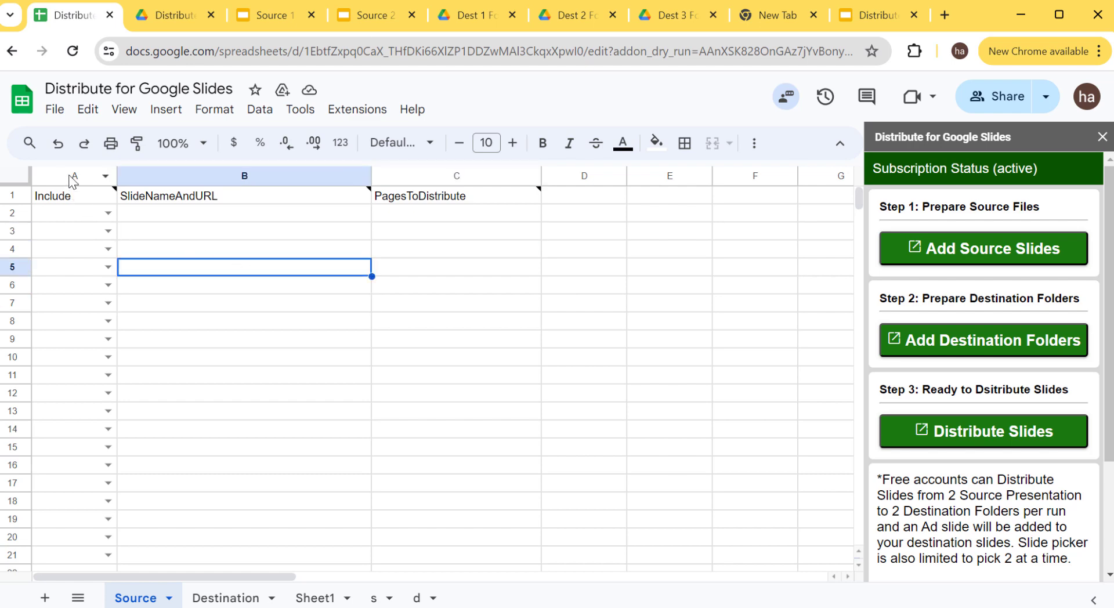
pyautogui.moveTo(72, 181); pyautogui.dragTo(458, 177)
pyautogui.click(256, 432)
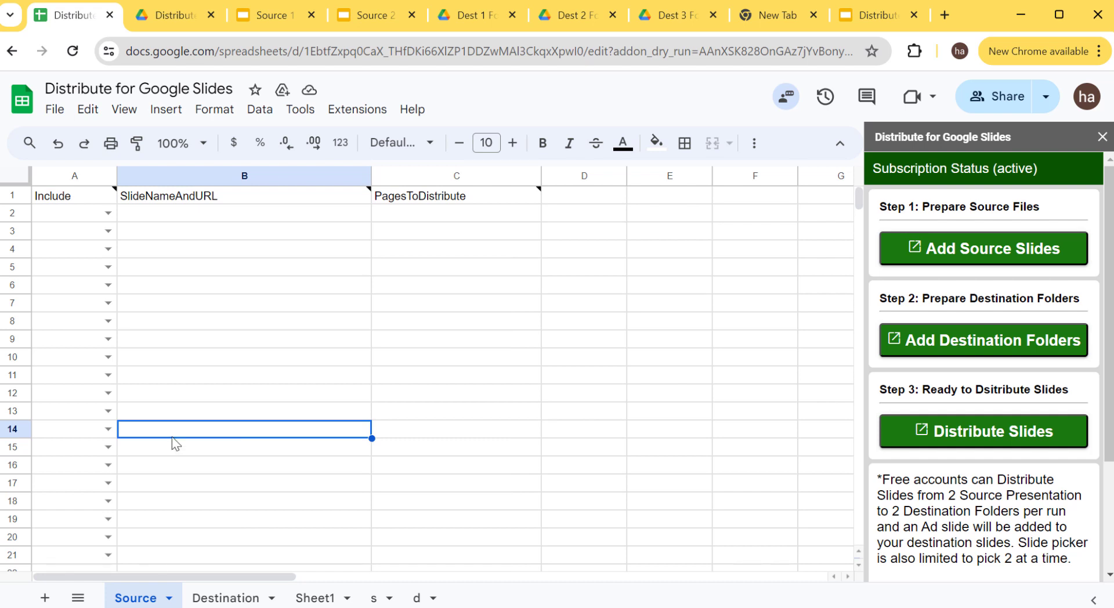
# Step: Read the note on the Include header and check the choices offered in cell A2, leaving the cell empty
pyautogui.click(63, 198)
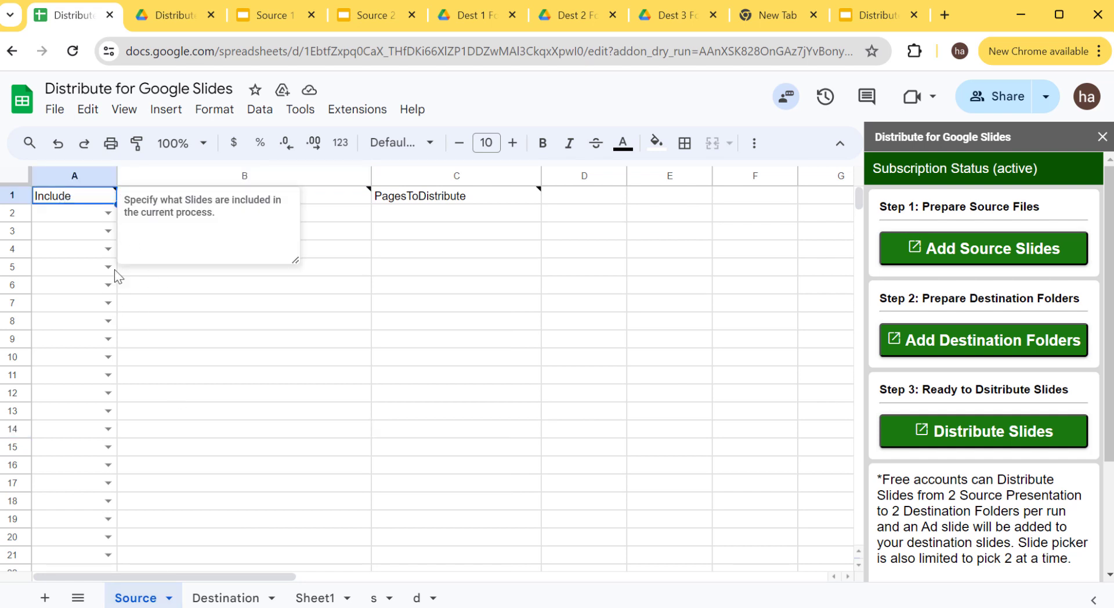
pyautogui.click(180, 337)
pyautogui.click(107, 214)
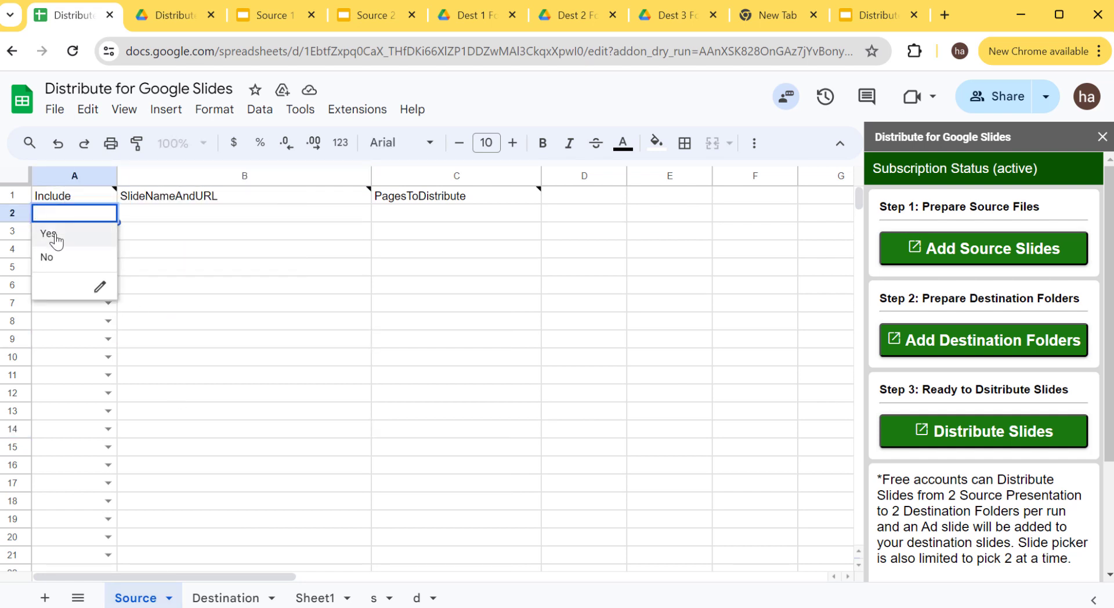
pyautogui.click(182, 252)
pyautogui.click(105, 219)
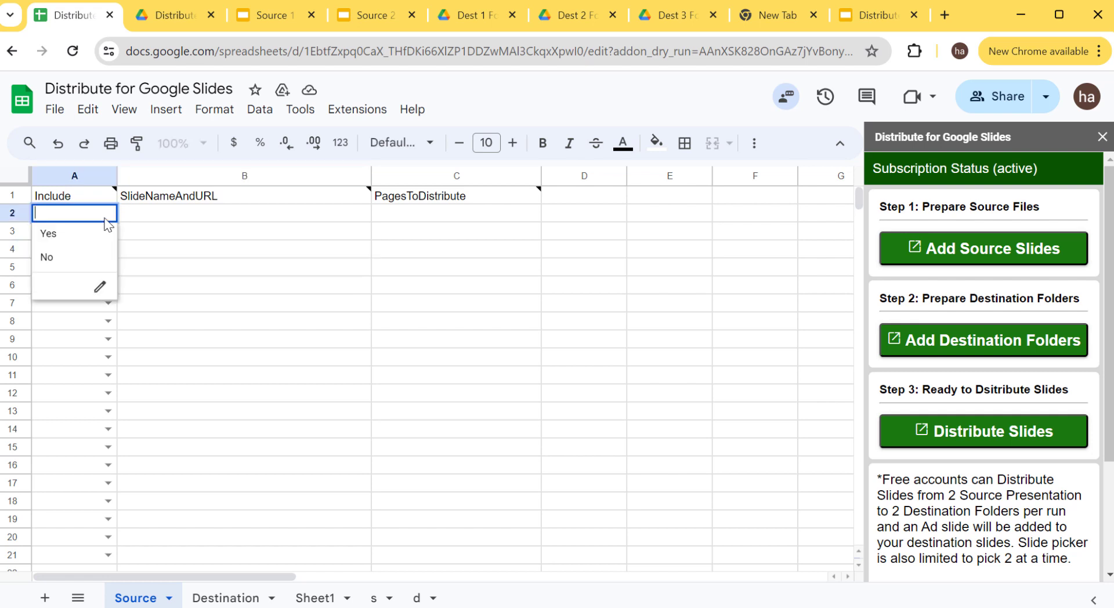
pyautogui.click(226, 265)
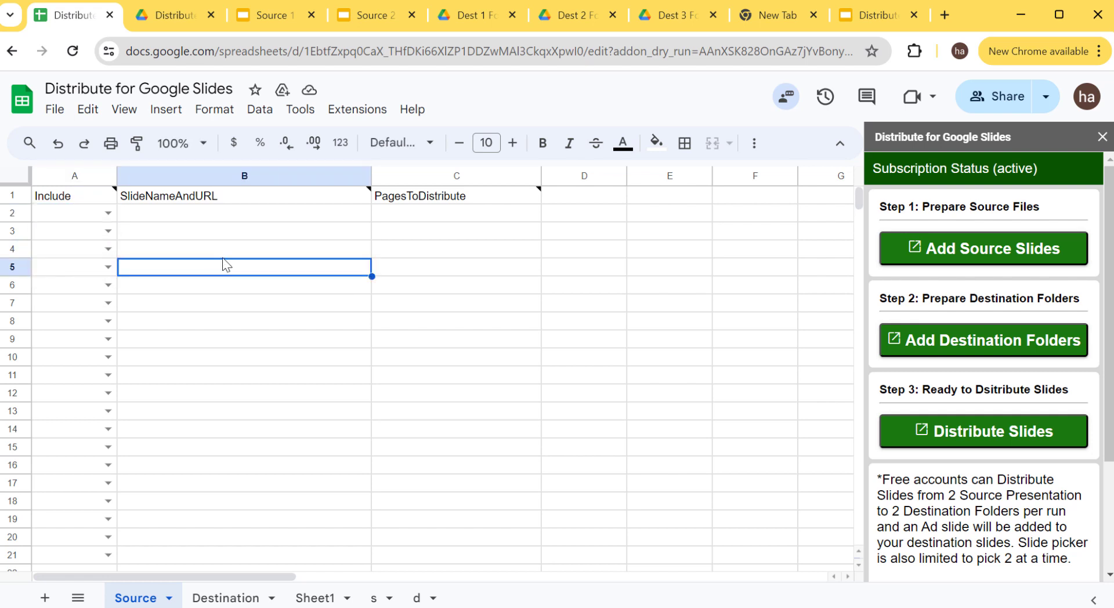
# Step: Examine the SlideNameAndURL header and the first entry cells beneath it in the Source sheet
pyautogui.click(331, 200)
pyautogui.click(204, 221)
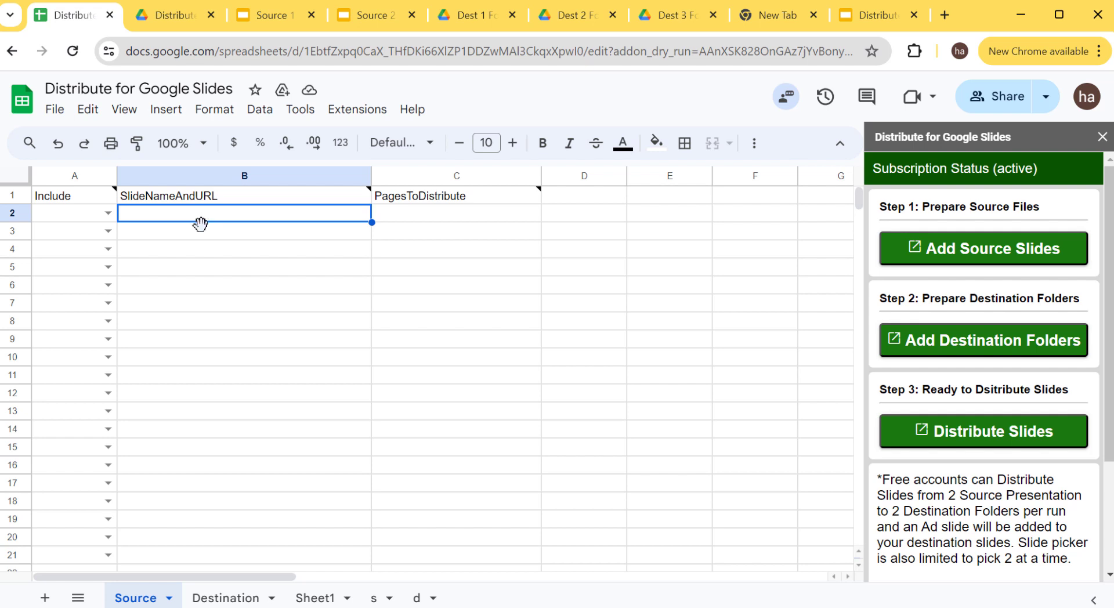
pyautogui.click(232, 235)
pyautogui.click(268, 255)
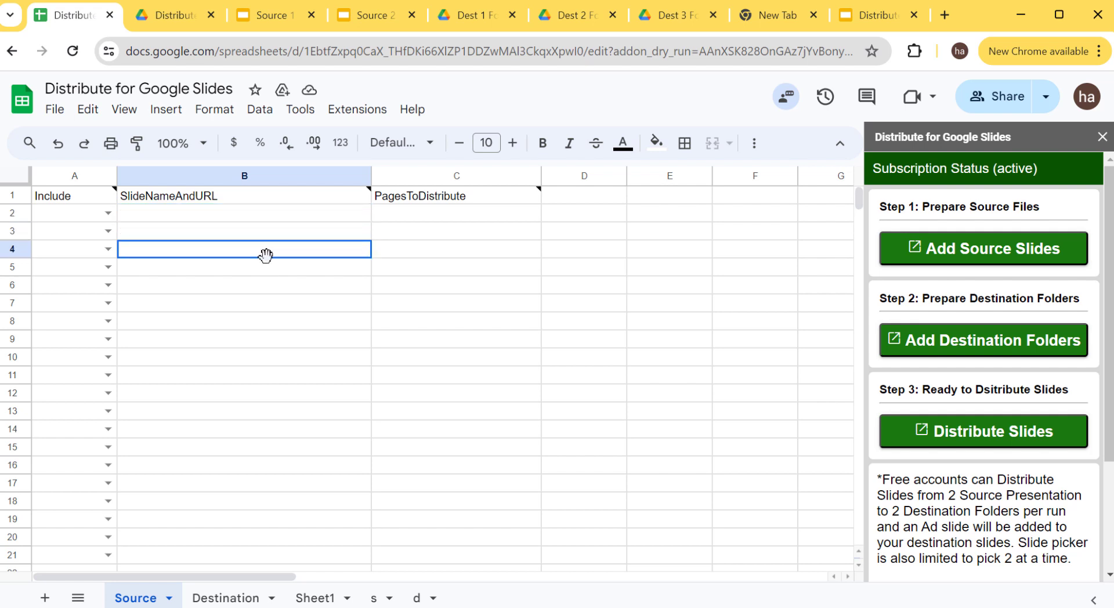
# Step: Enlarge the note on the PagesToDistribute header and read the page options, including number ranges and combinations
pyautogui.click(409, 239)
pyautogui.click(458, 201)
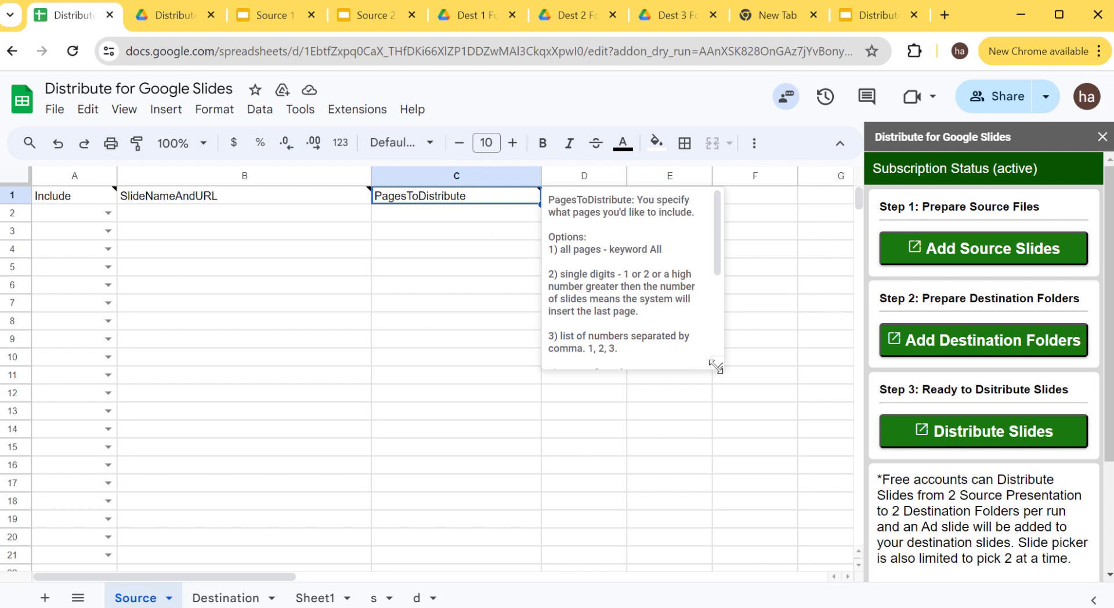
pyautogui.moveTo(716, 366); pyautogui.dragTo(816, 437)
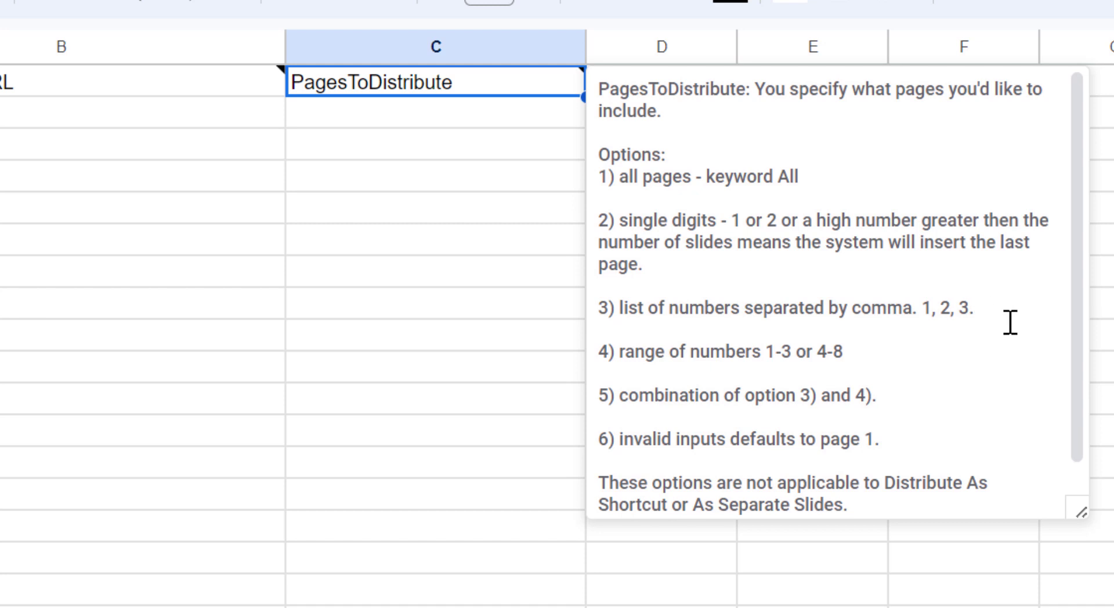
pyautogui.moveTo(745, 353); pyautogui.dragTo(679, 356)
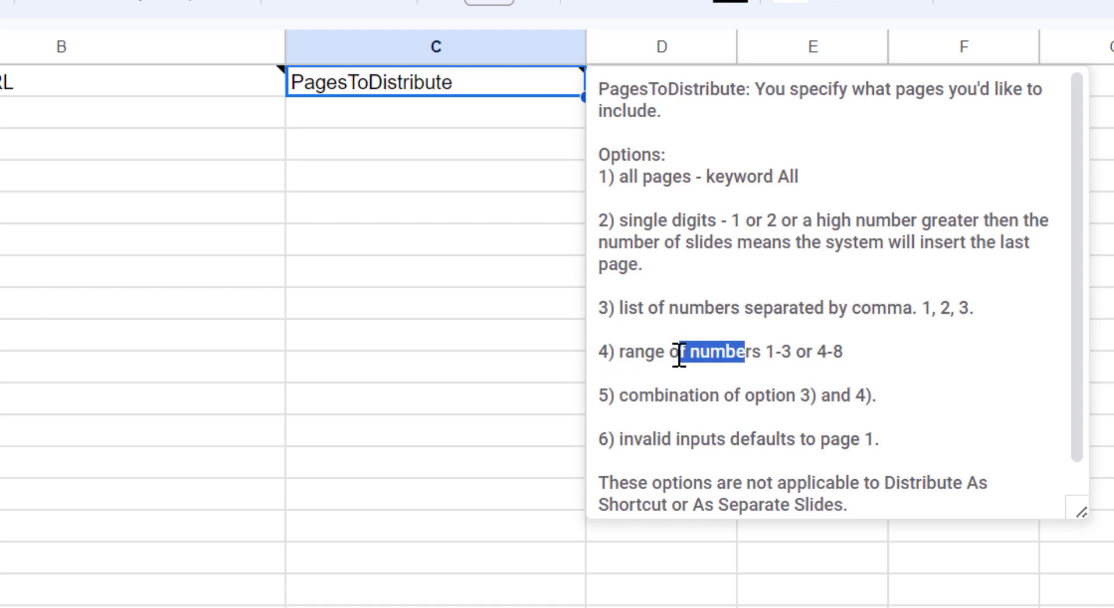
pyautogui.doubleClick(678, 354)
pyautogui.click(900, 355)
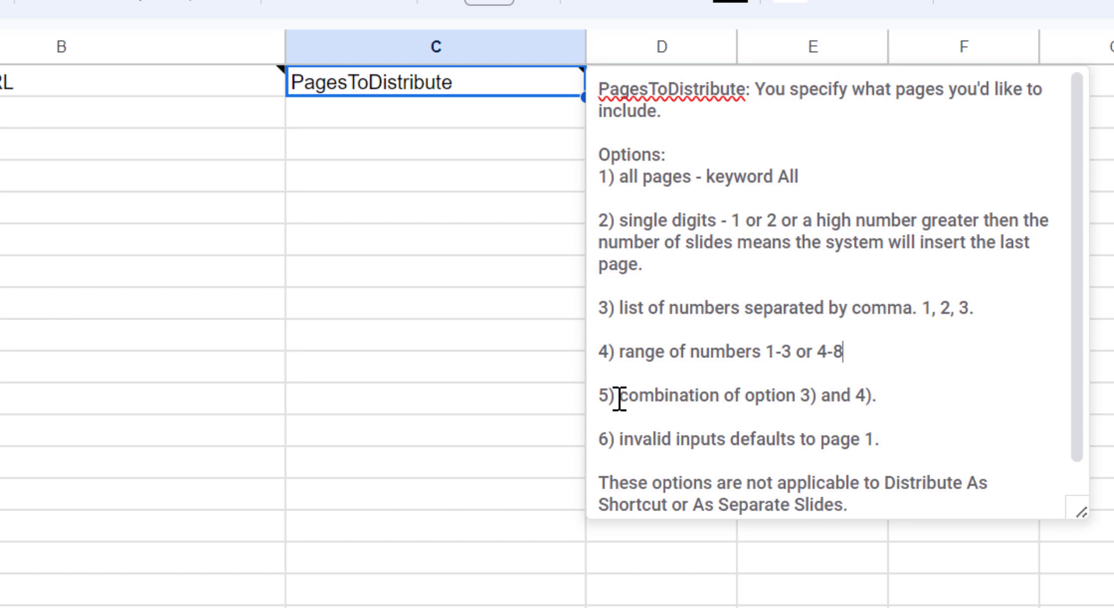
pyautogui.moveTo(615, 395); pyautogui.dragTo(914, 394)
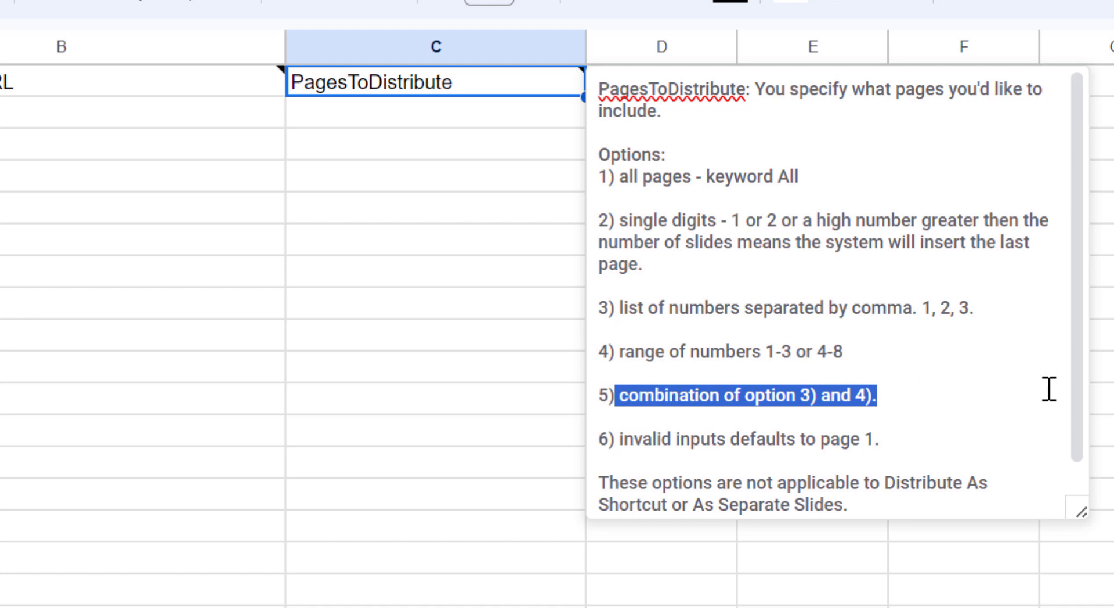
pyautogui.click(707, 457)
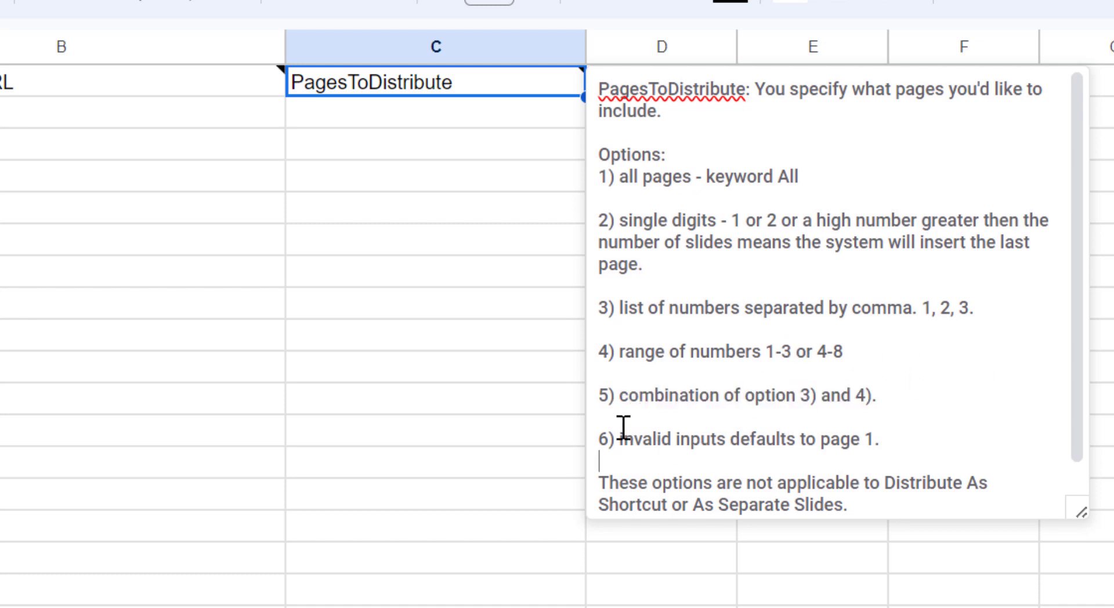
# Step: Read the rest of the PagesToDistribute note on invalid inputs and the distribution types it excludes, and close the note
pyautogui.doubleClick(640, 438)
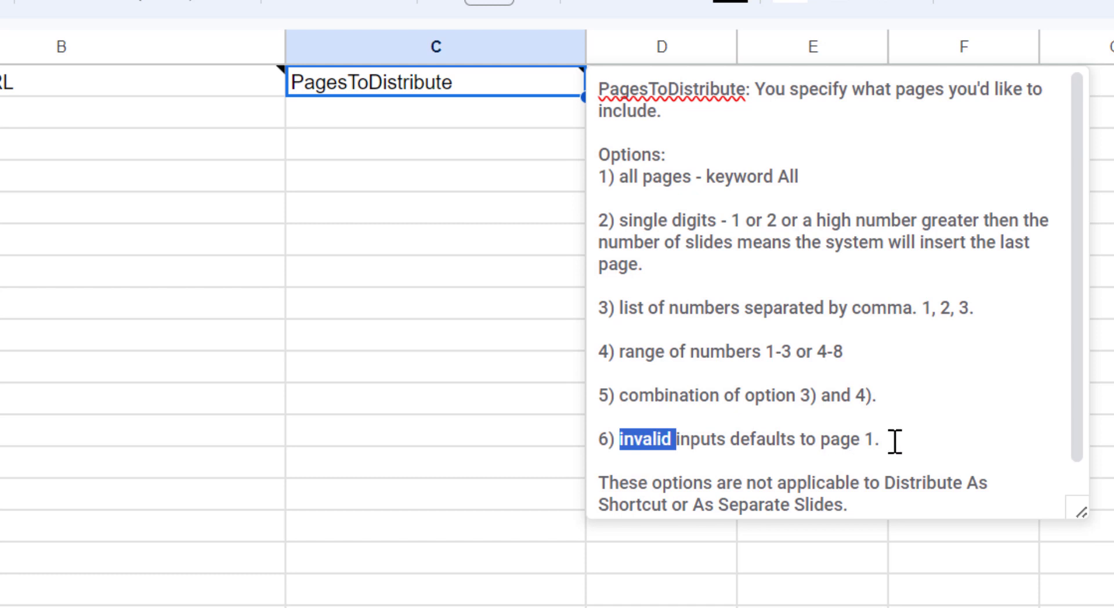
pyautogui.moveTo(890, 442); pyautogui.dragTo(598, 439)
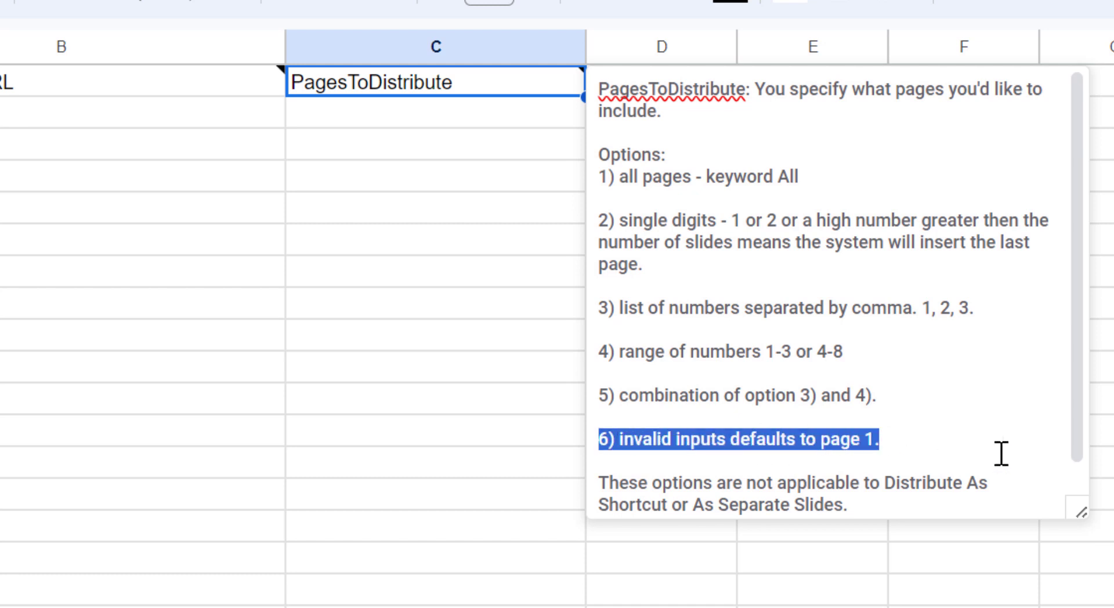
pyautogui.scroll(-1, 915, 383)
pyautogui.click(702, 473)
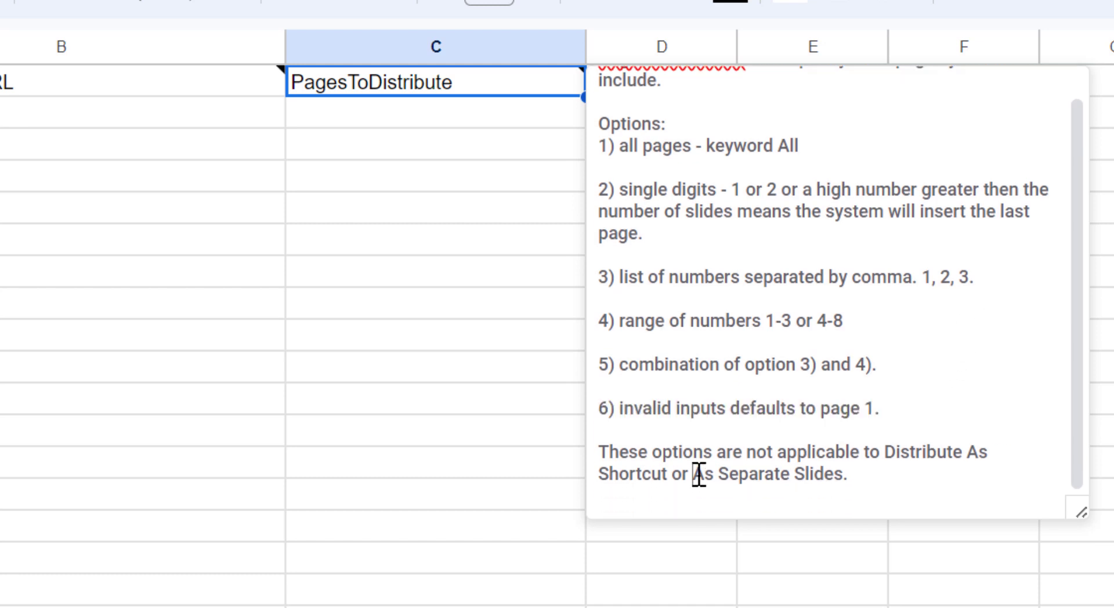
pyautogui.moveTo(905, 480); pyautogui.dragTo(606, 460)
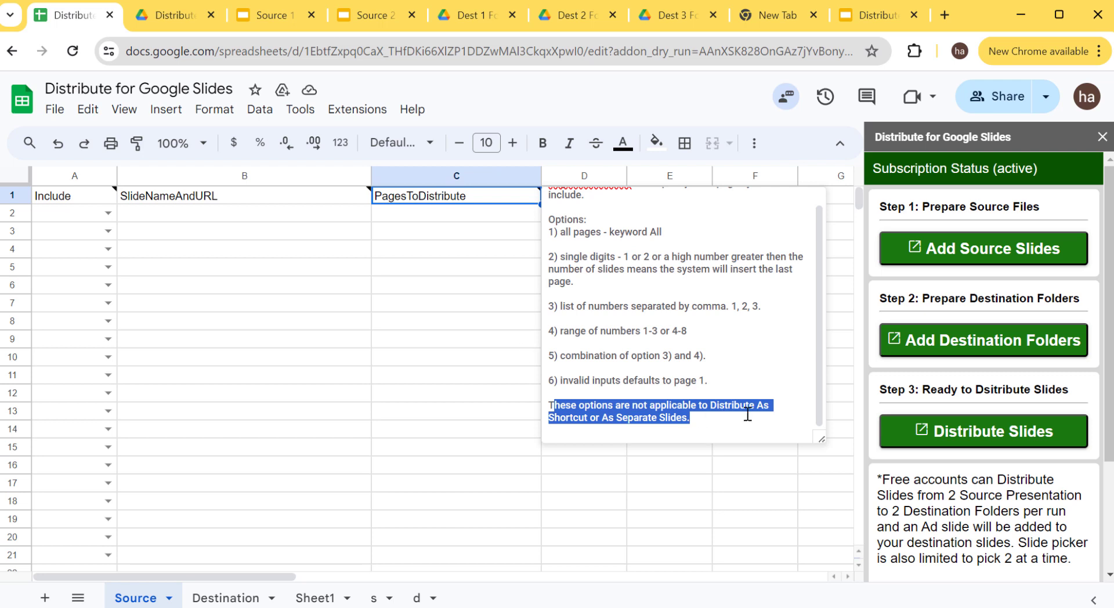
pyautogui.click(682, 410)
pyautogui.click(456, 366)
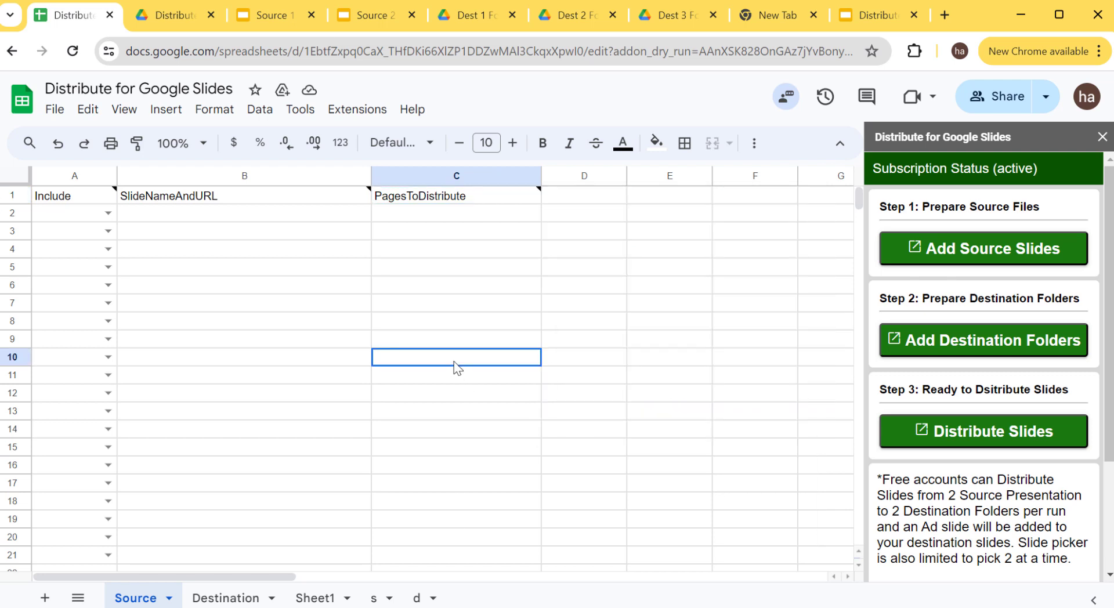
# Step: Examine the Include and FolderNameAndURL columns of the Destination sheet, including the note on the Include header
pyautogui.click(227, 601)
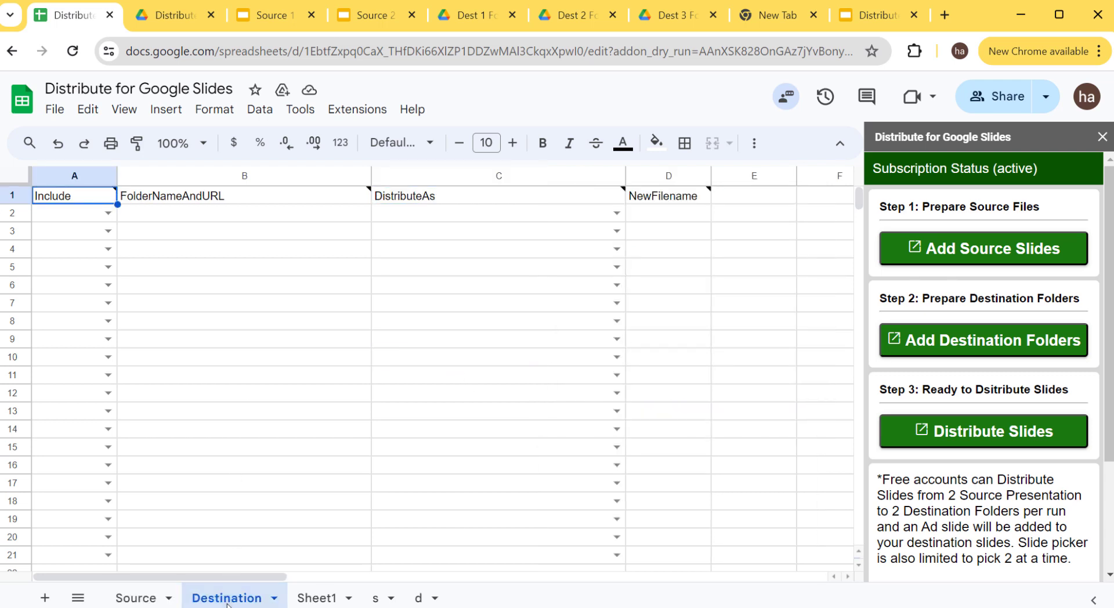
pyautogui.click(303, 356)
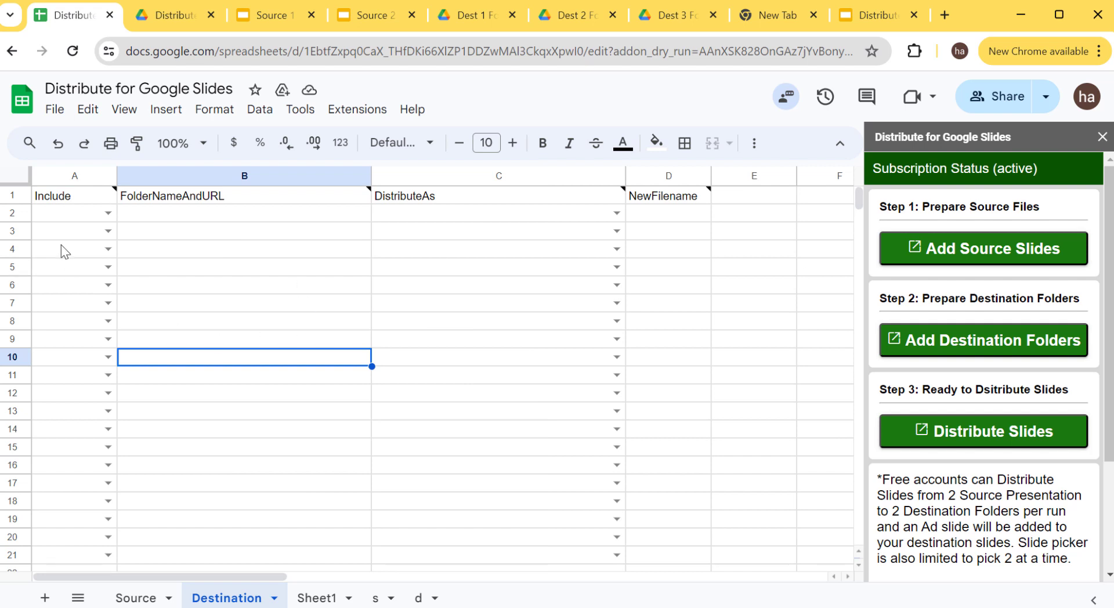
pyautogui.click(83, 201)
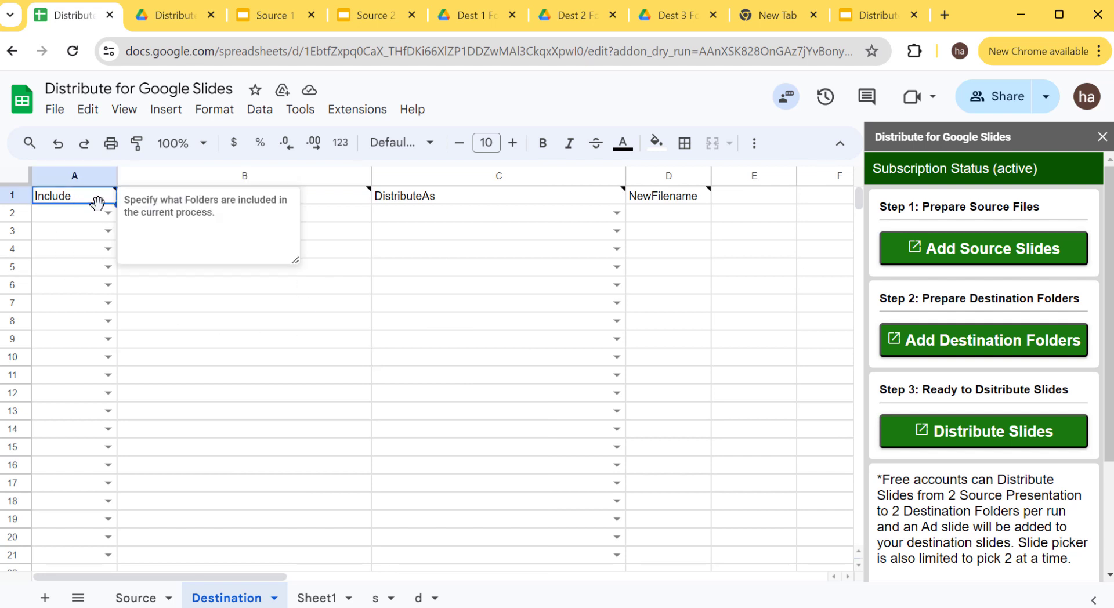
pyautogui.click(105, 213)
pyautogui.click(265, 285)
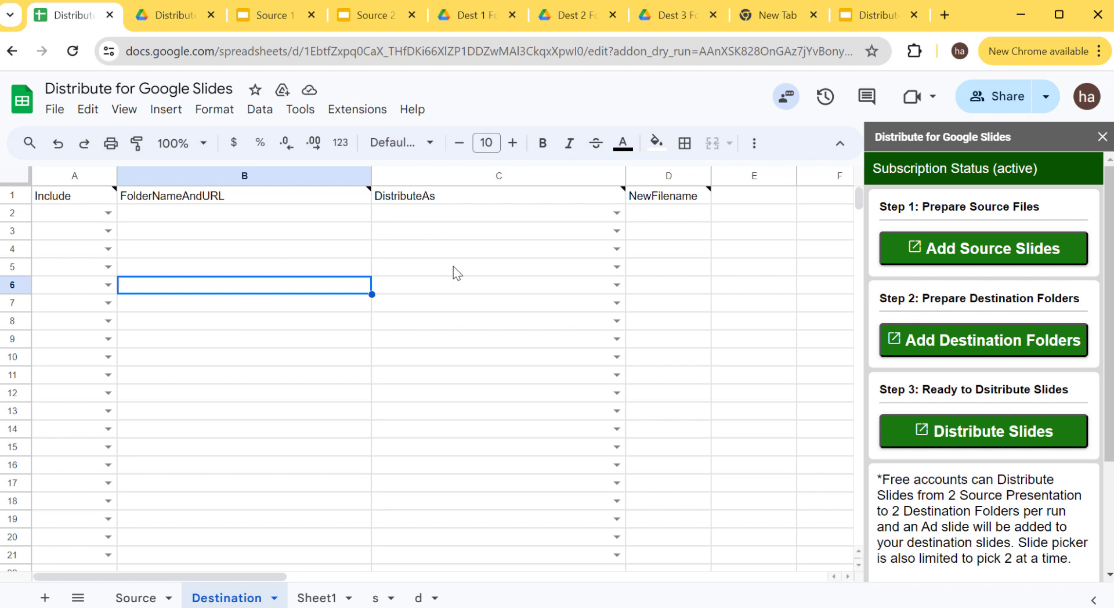
pyautogui.click(295, 235)
pyautogui.click(305, 196)
pyautogui.click(369, 310)
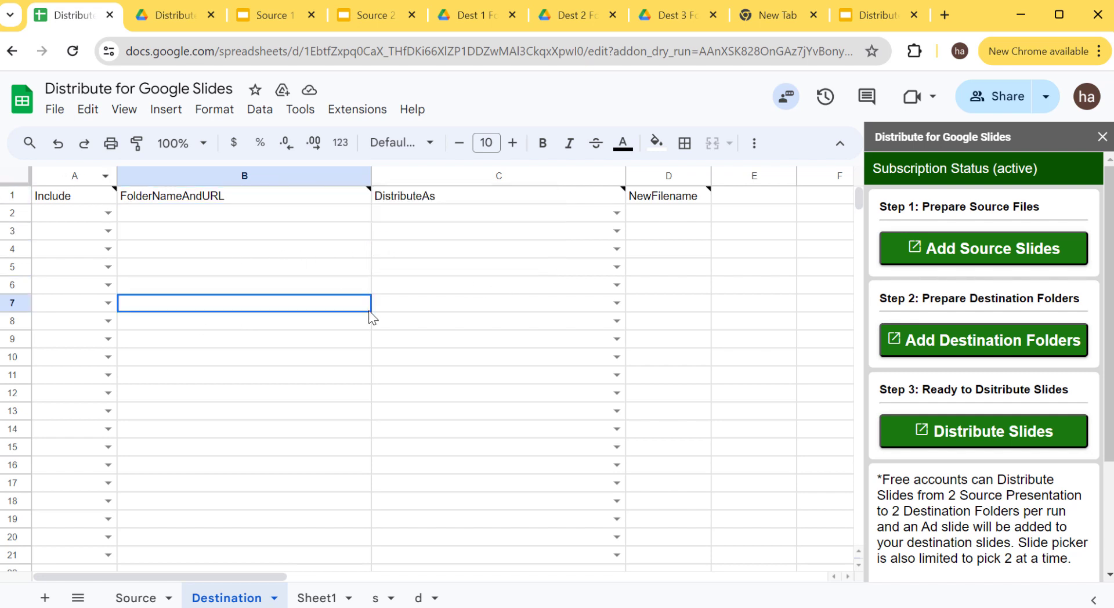
# Step: Check the DistributeAs choices offered in cell C2 and enlarge the header's note to read the explanation of each option
pyautogui.click(499, 194)
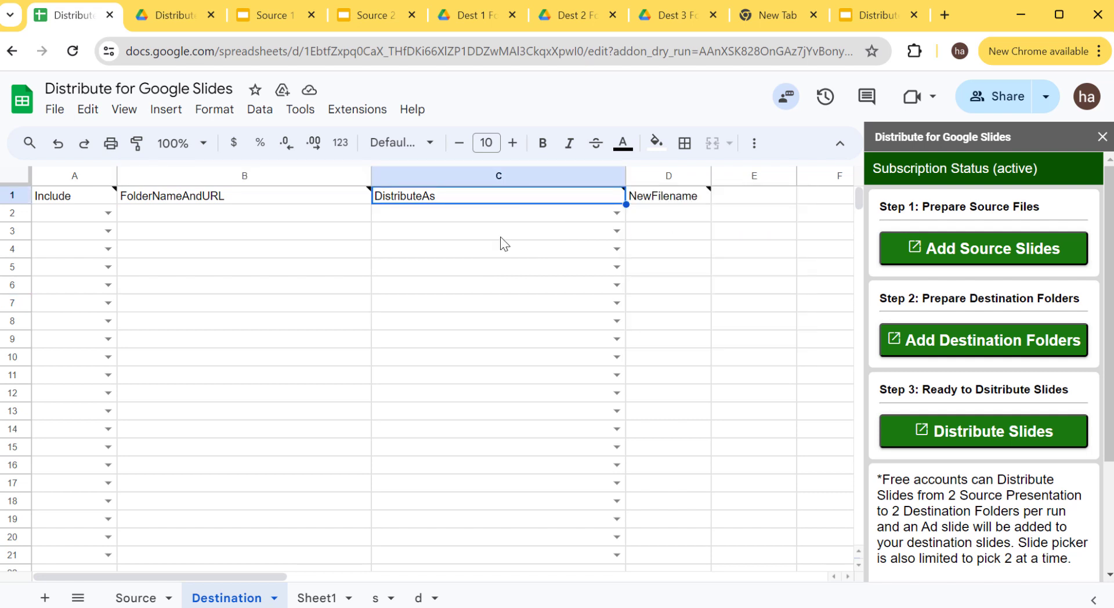
pyautogui.click(616, 215)
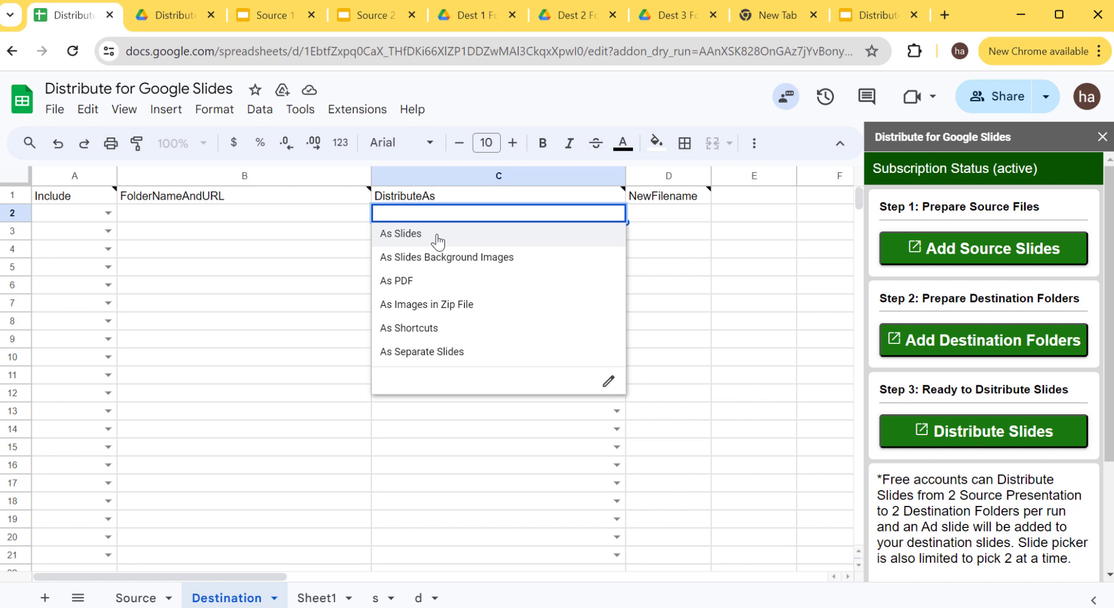
pyautogui.click(461, 192)
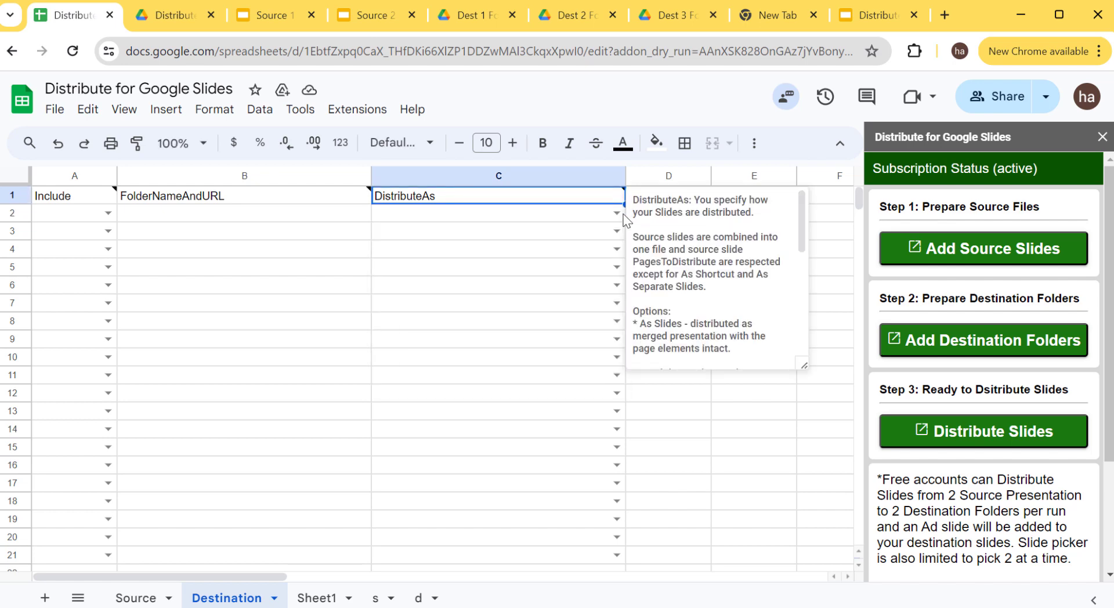
pyautogui.moveTo(801, 361); pyautogui.dragTo(884, 403)
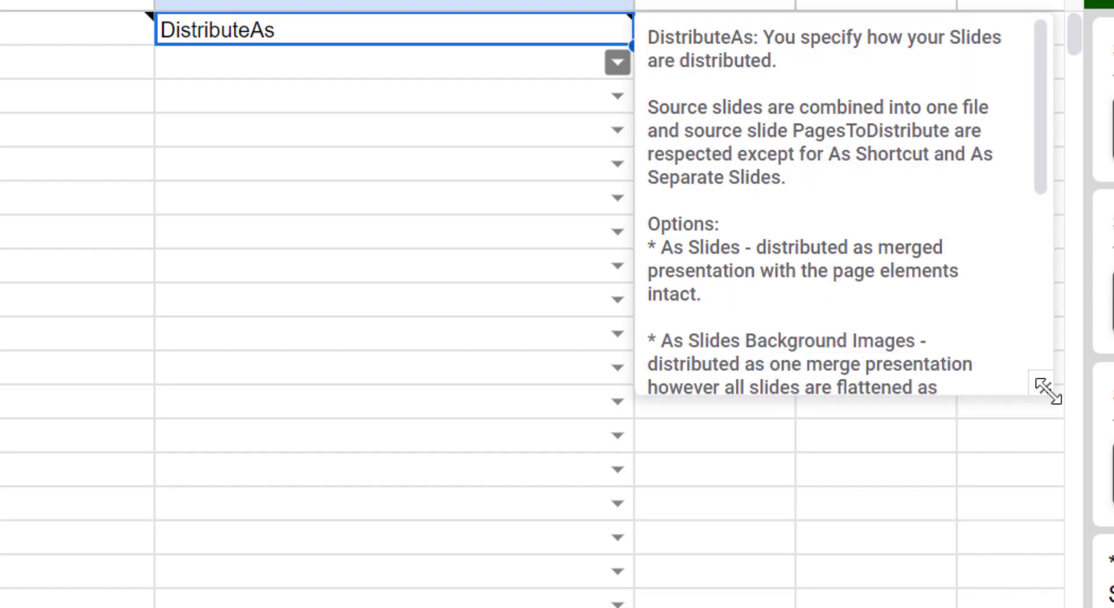
pyautogui.moveTo(1087, 395); pyautogui.dragTo(1043, 408)
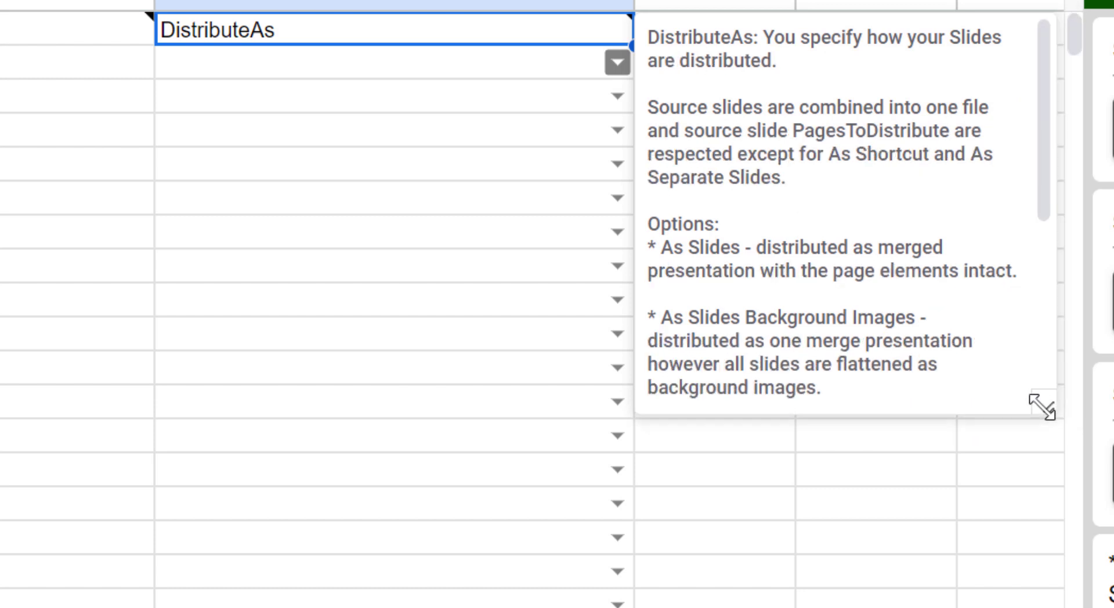
pyautogui.hscroll(3, 428, 290)
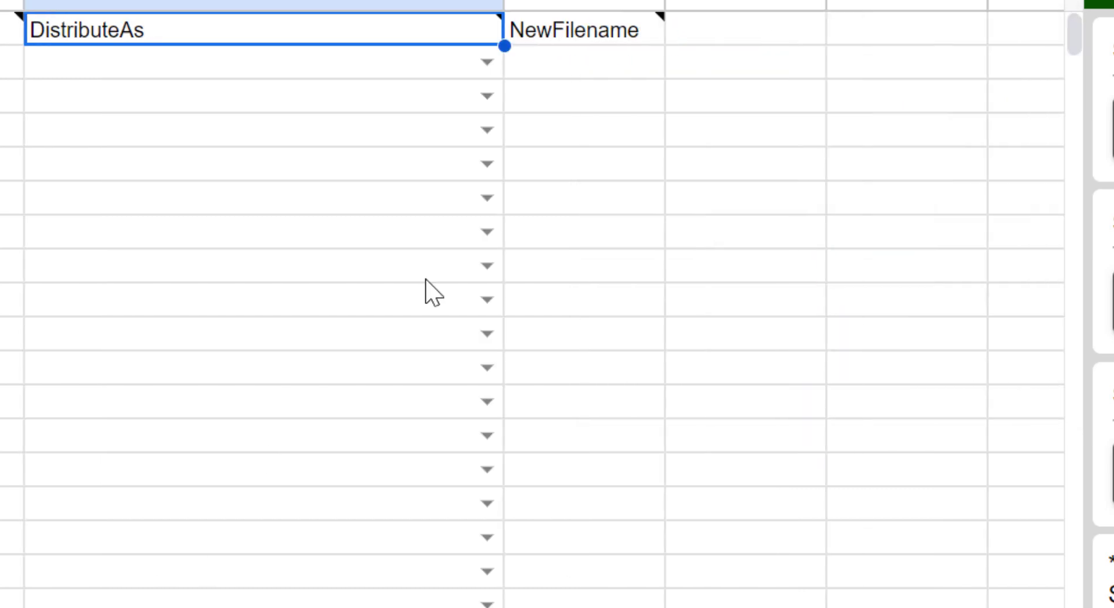
pyautogui.moveTo(390, 30)
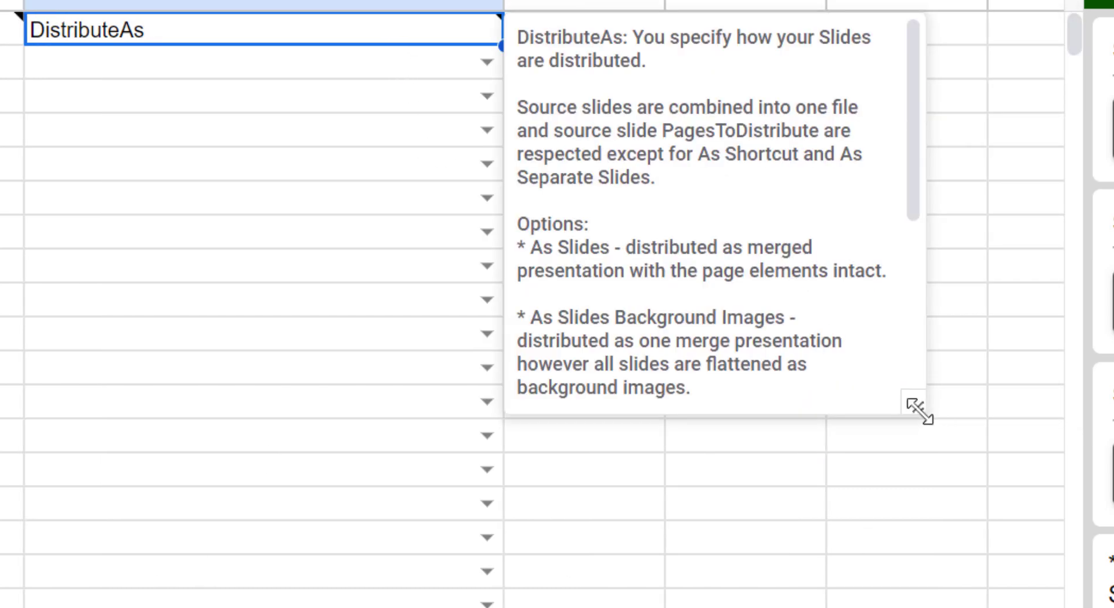
pyautogui.moveTo(918, 408); pyautogui.dragTo(1063, 607)
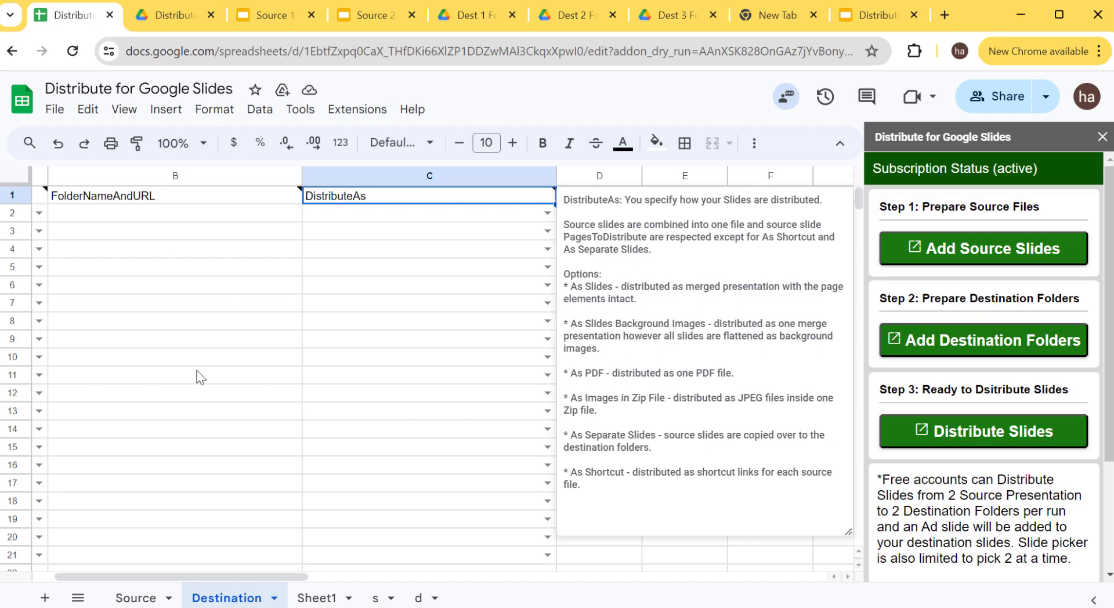
pyautogui.click(200, 377)
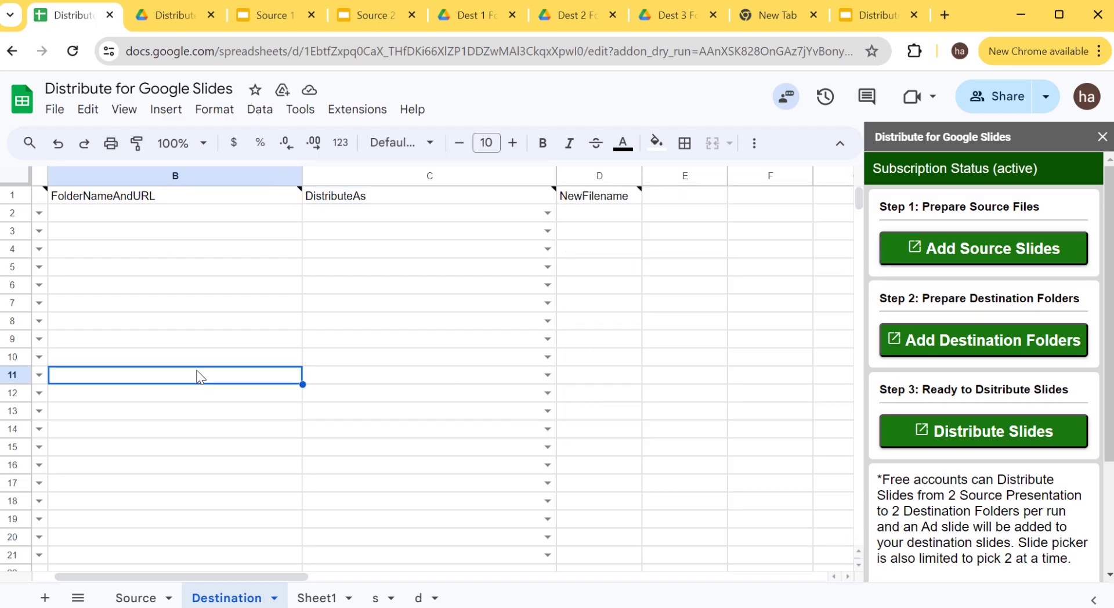
# Step: Return to the Source sheet and open the add-on's dialog for adding source slides
pyautogui.click(136, 598)
pyautogui.click(283, 338)
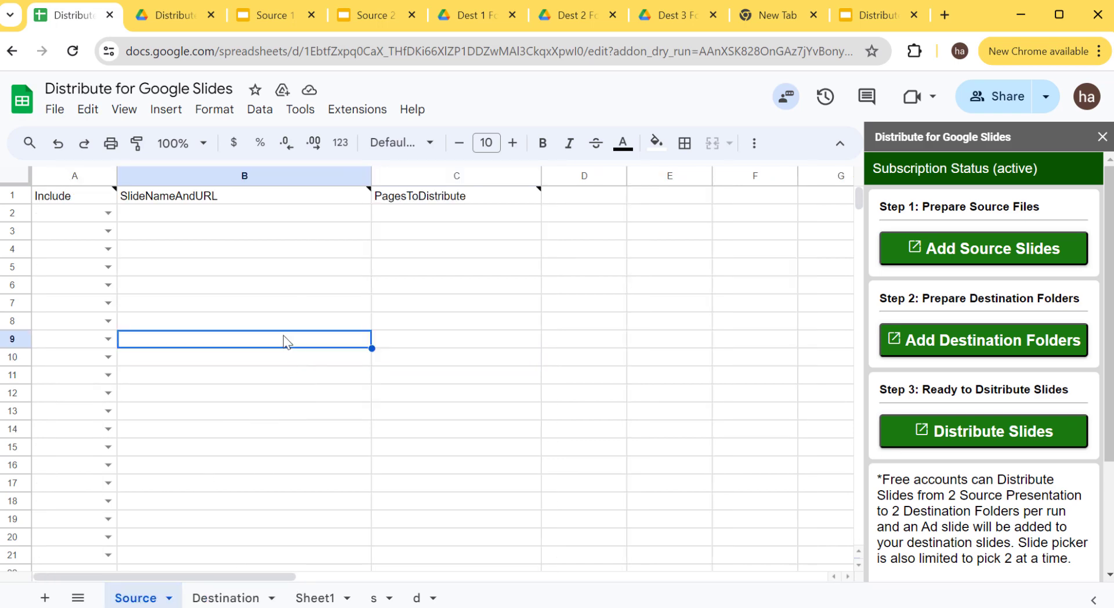
pyautogui.click(562, 302)
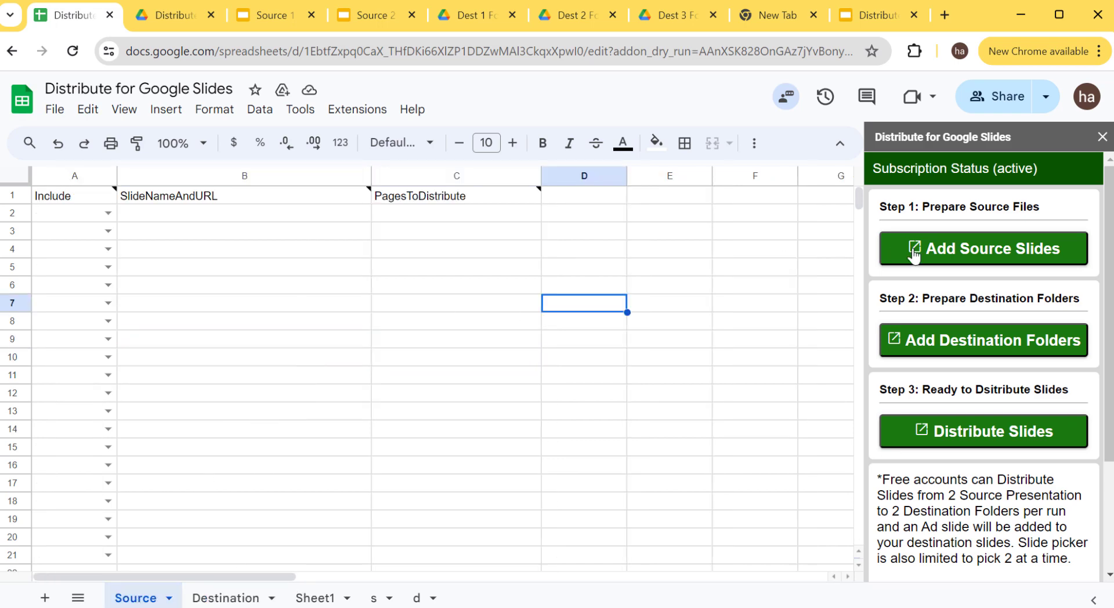
pyautogui.click(971, 254)
# Step: Look over the Source 1 and Source 2 presentations and return to the spreadsheet's Add Source dialog
pyautogui.click(292, 22)
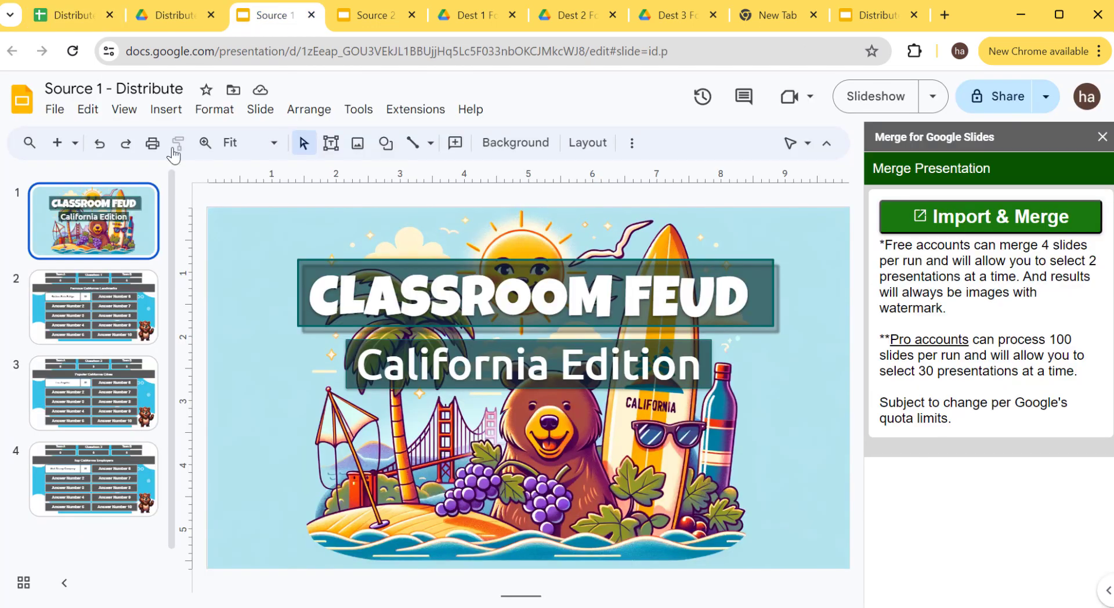
pyautogui.click(365, 22)
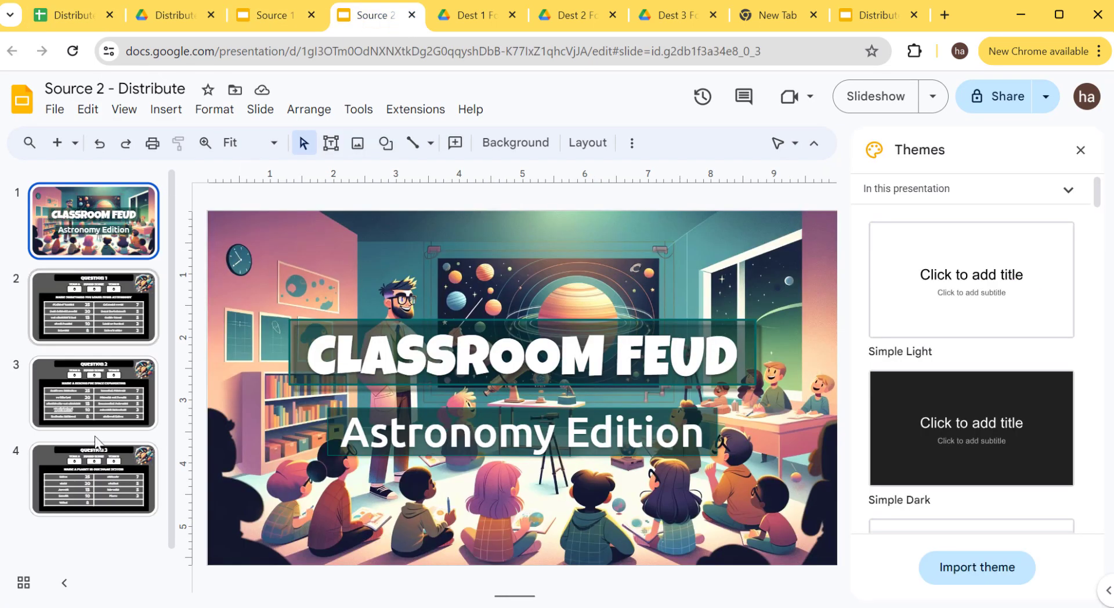
pyautogui.click(78, 19)
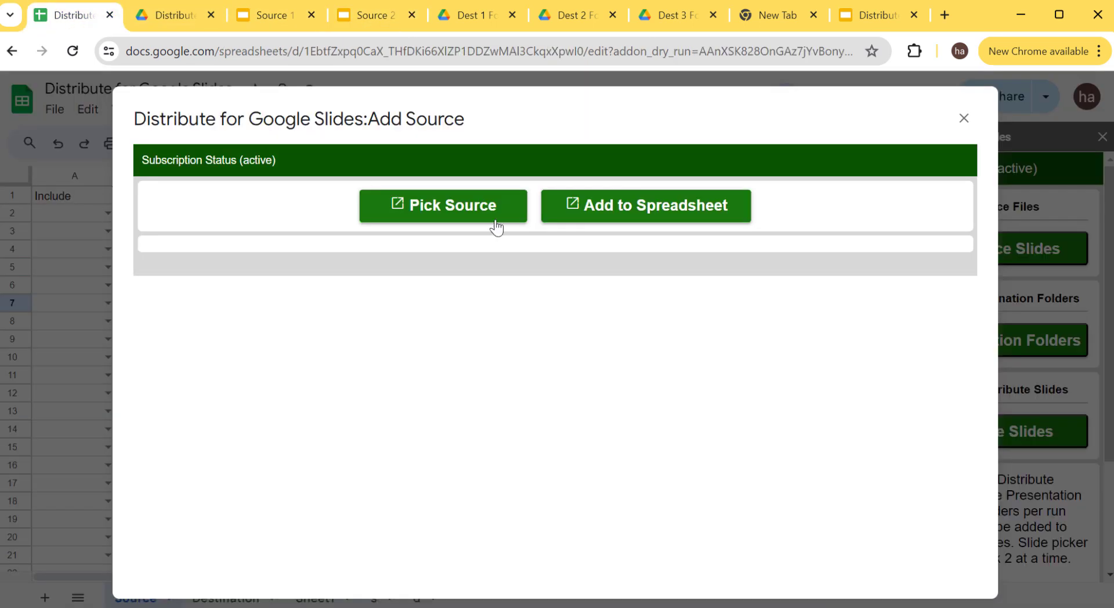
# Step: Search the source picker for "source distribute", select Source 1 - Distribute and Source 2 - Distribute, and add both to the spreadsheet
pyautogui.click(426, 210)
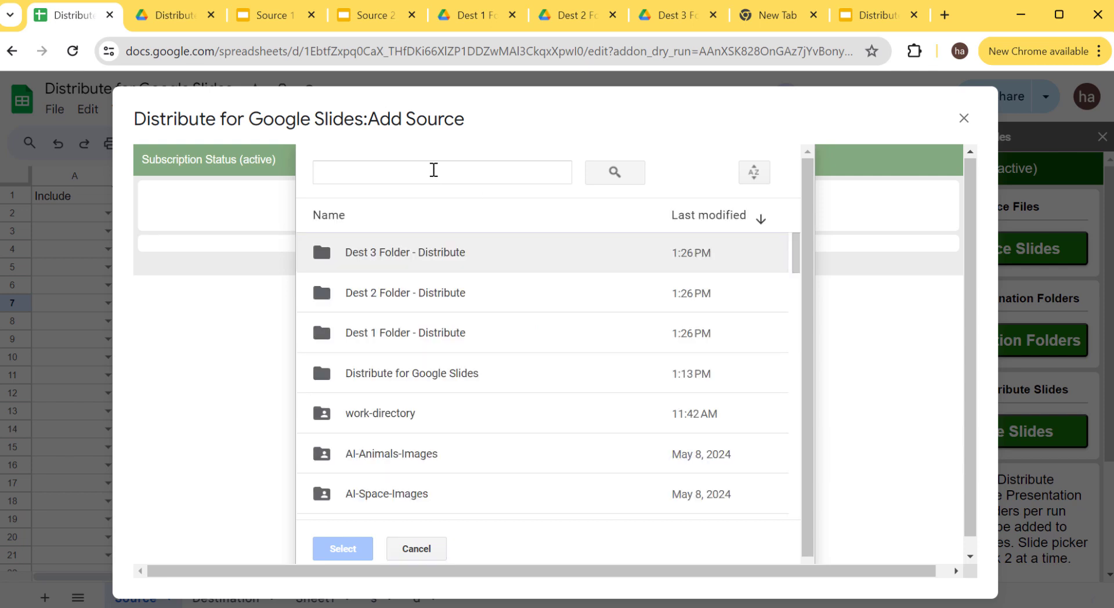
pyautogui.click(434, 170)
pyautogui.write('source')
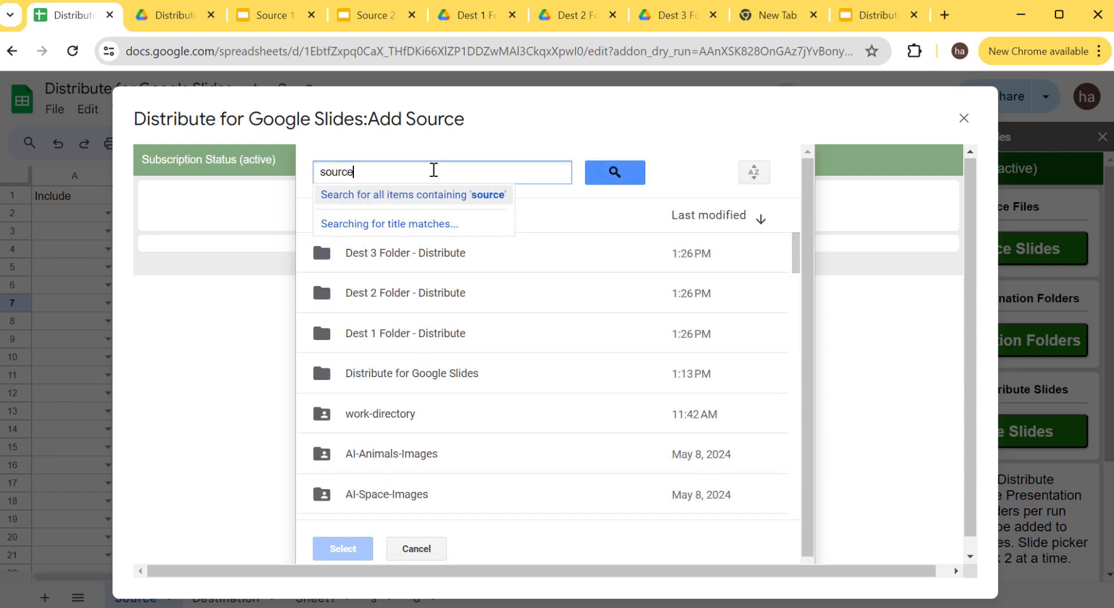
pyautogui.write(' distribute')
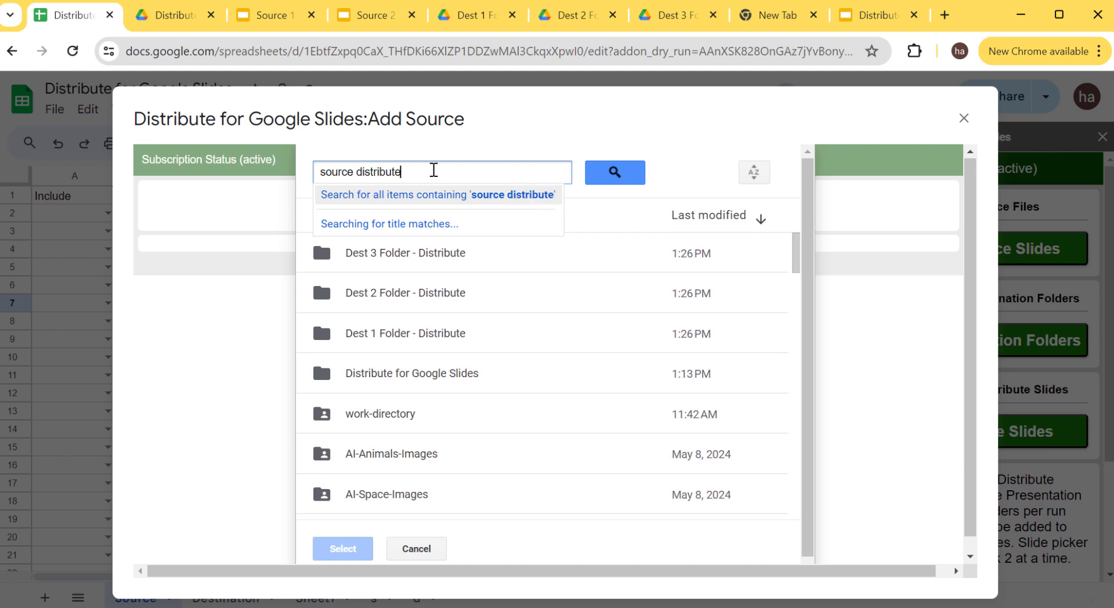
pyautogui.press('Return')
pyautogui.click(405, 303)
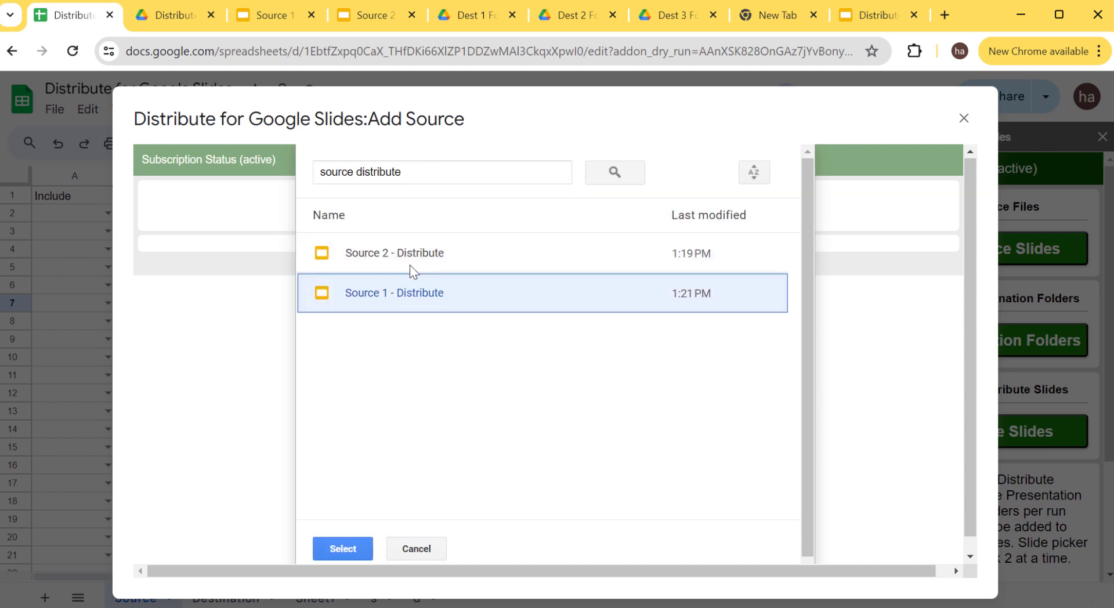
pyautogui.keyDown('ctrl'); pyautogui.click(409, 265); pyautogui.keyUp('ctrl')
pyautogui.click(360, 549)
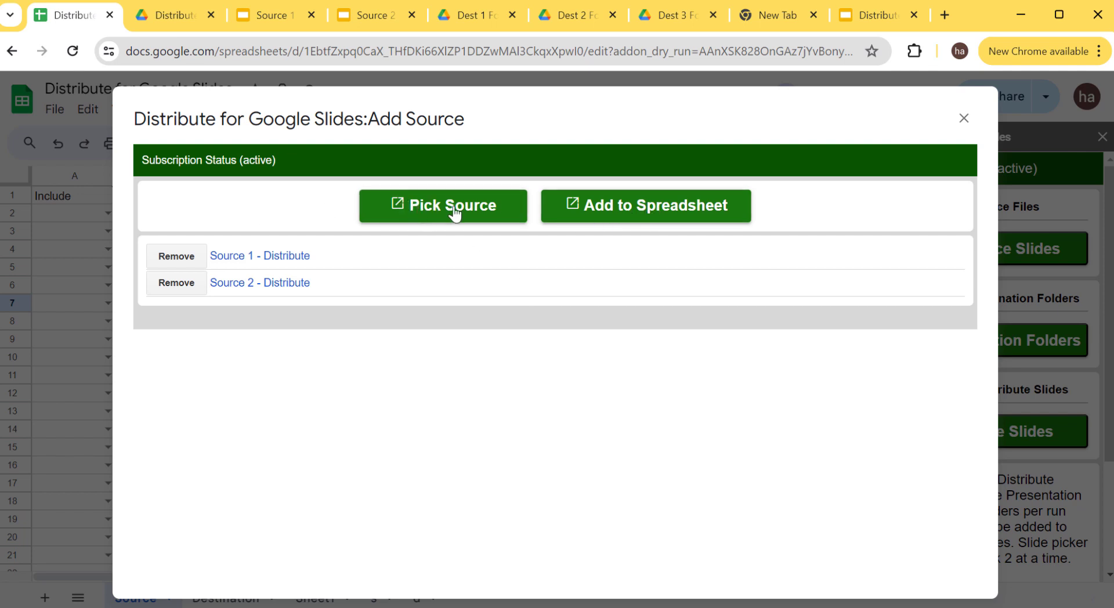
pyautogui.click(689, 218)
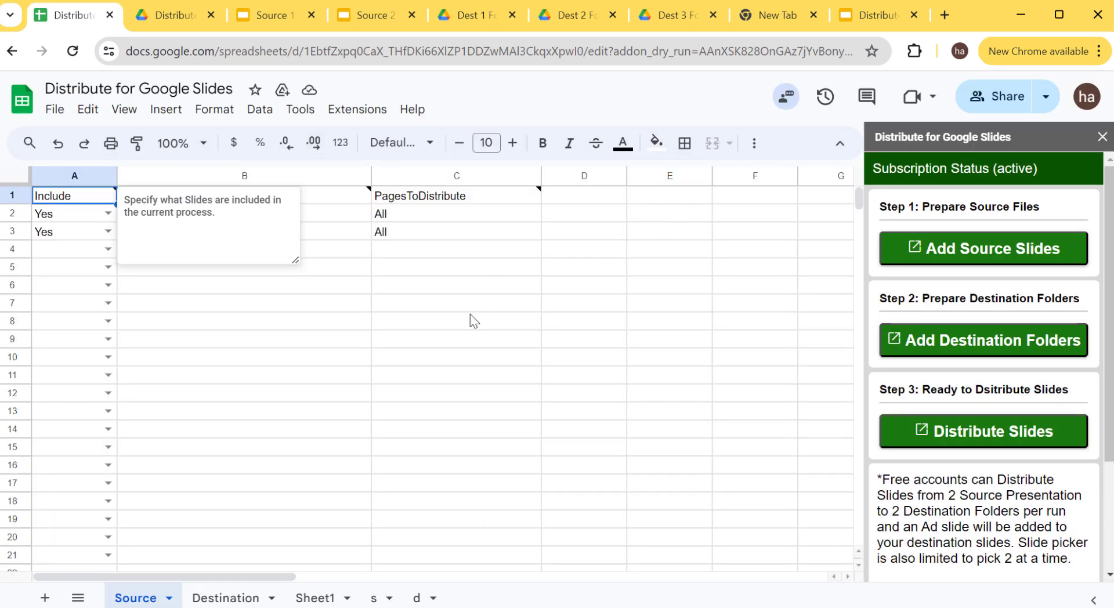
# Step: Review the PagesToDistribute entries of both sources and the header's note, and switch to the Source 1 presentation
pyautogui.click(395, 216)
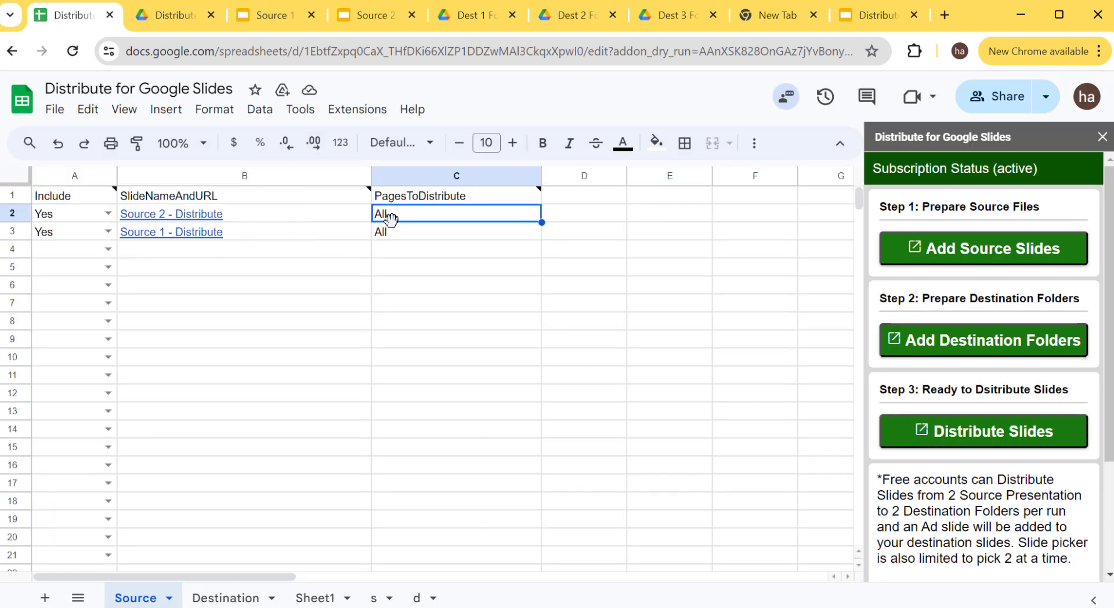
pyautogui.click(391, 228)
pyautogui.click(405, 213)
pyautogui.click(502, 200)
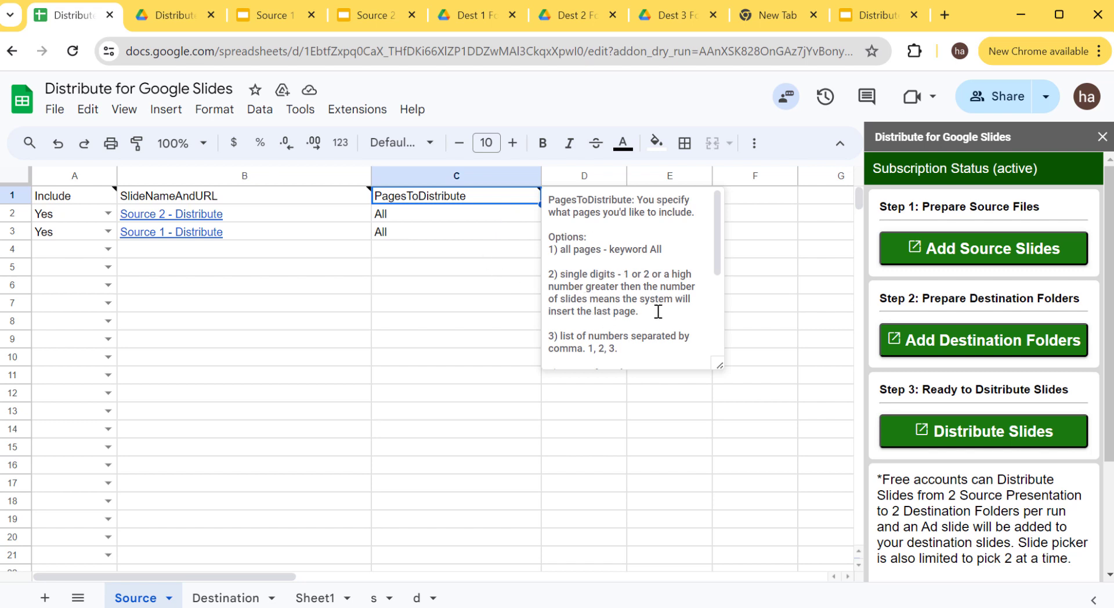
pyautogui.click(460, 235)
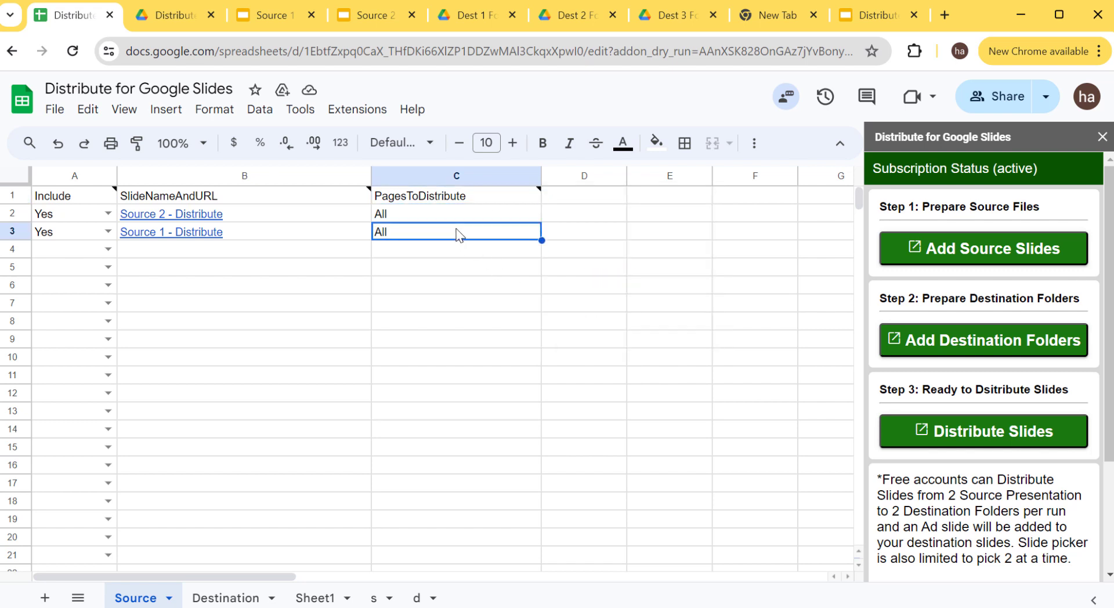
pyautogui.click(305, 256)
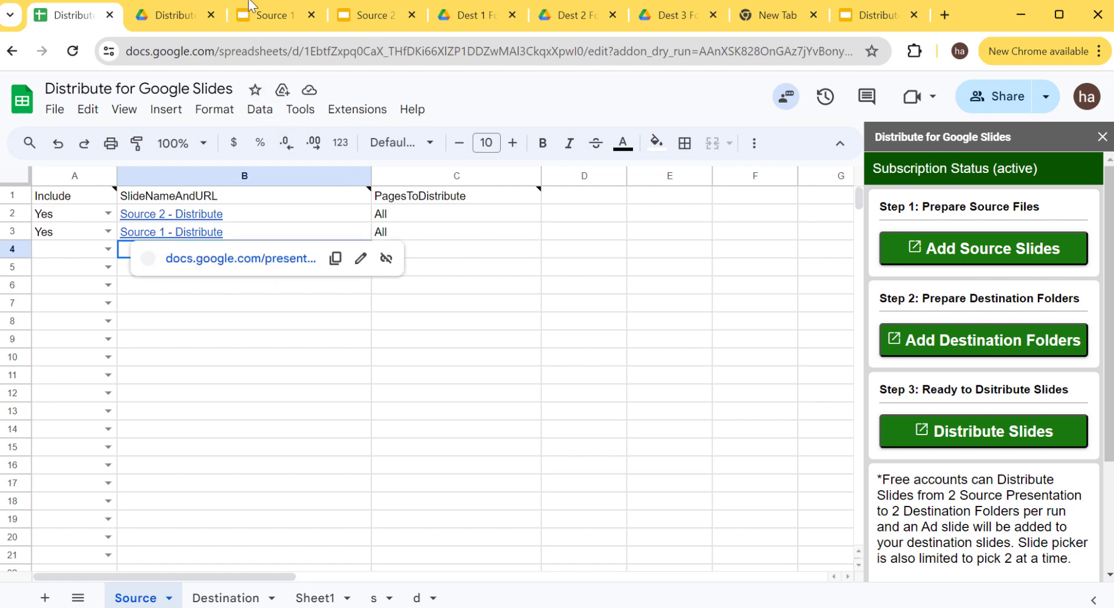
pyautogui.click(262, 15)
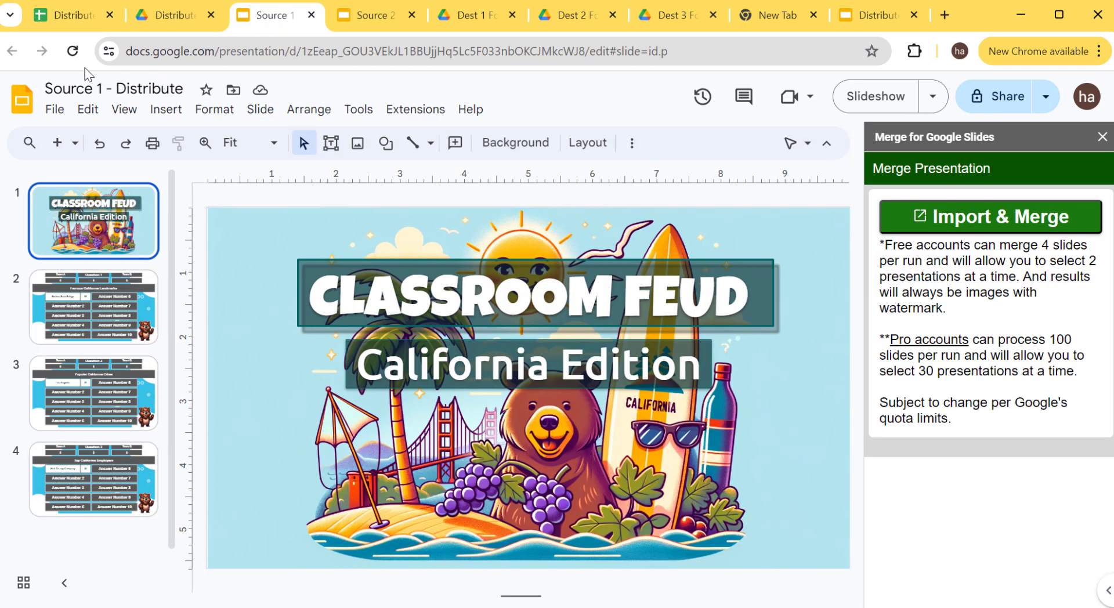
# Step: Return to the spreadsheet and set Source 2 - Distribute's PagesToDistribute to 1,3-4
pyautogui.click(67, 23)
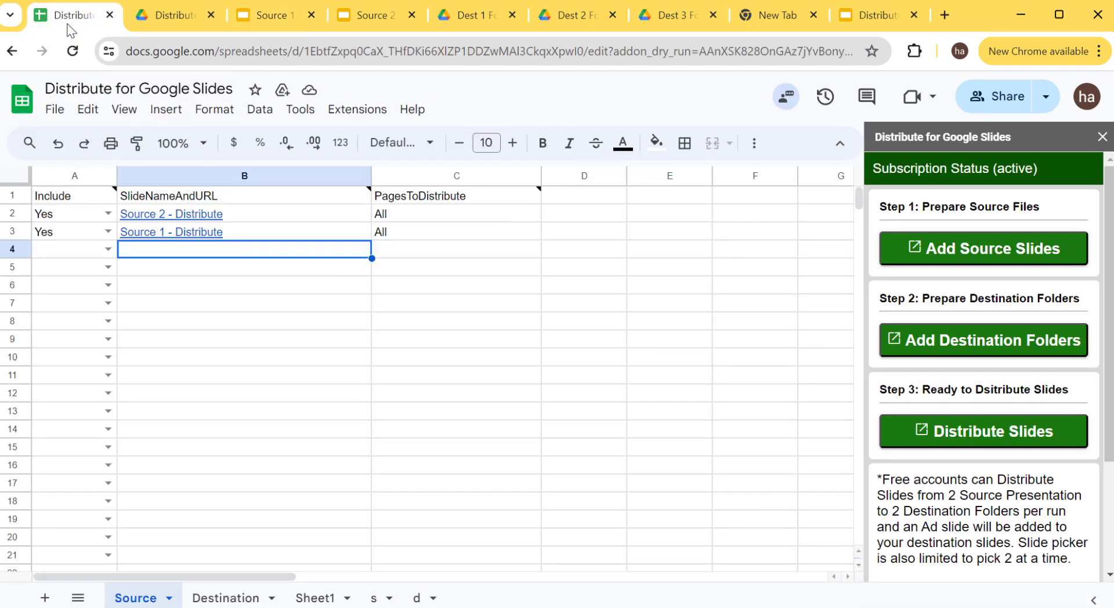
pyautogui.click(409, 217)
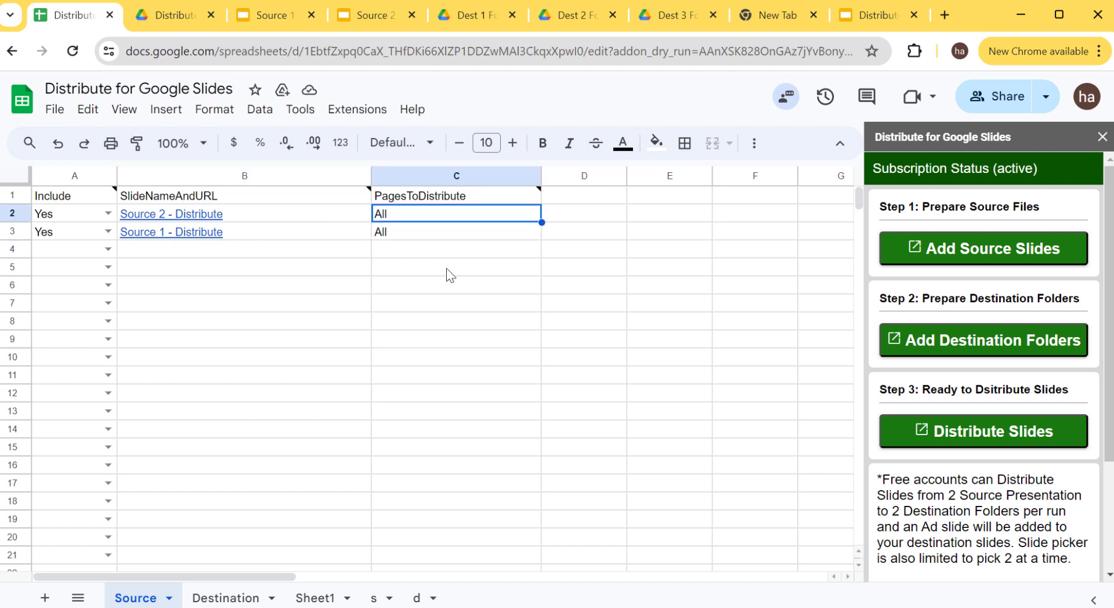
pyautogui.write('1,')
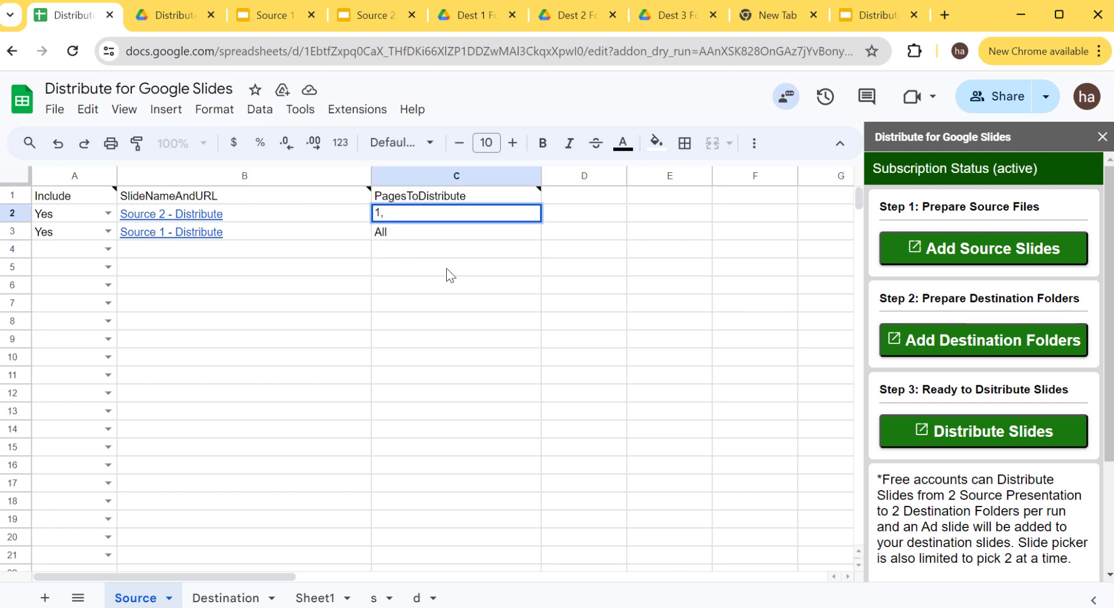
pyautogui.write('3-4')
pyautogui.press('Return')
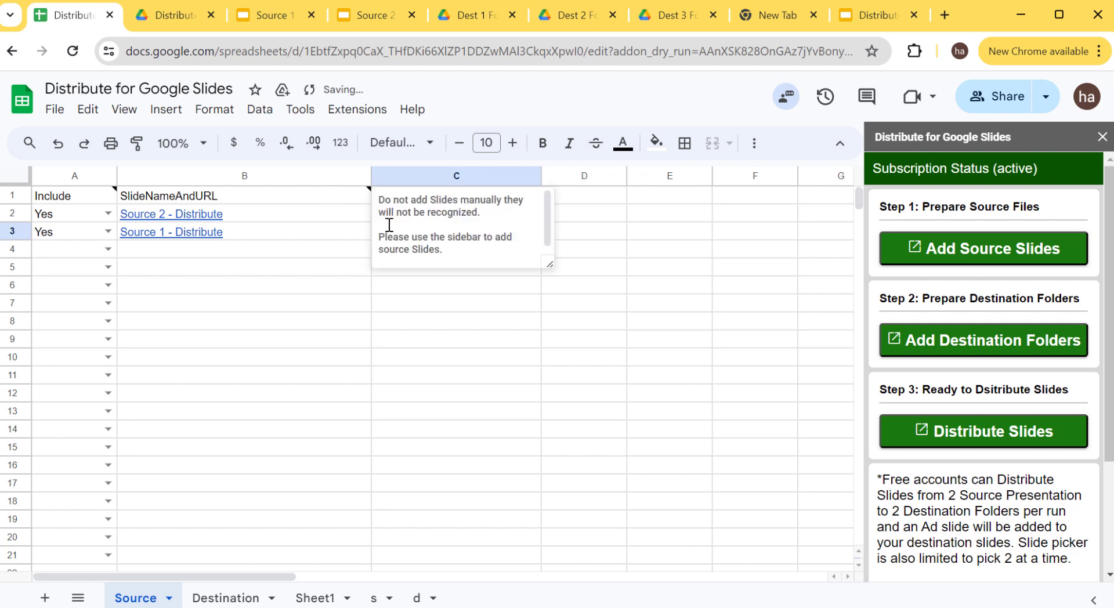
# Step: Preview the linked Source 2 - Distribute presentation, close the preview, and check the PagesToDistribute entries
pyautogui.moveTo(197, 214)
pyautogui.click(271, 304)
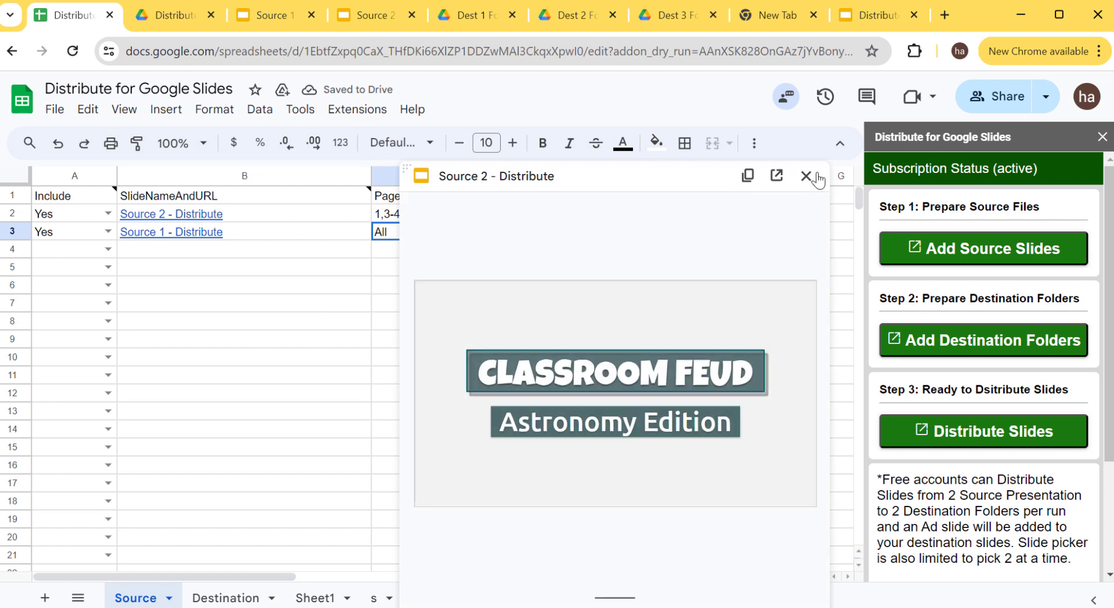
pyautogui.click(806, 175)
pyautogui.click(436, 304)
pyautogui.click(427, 231)
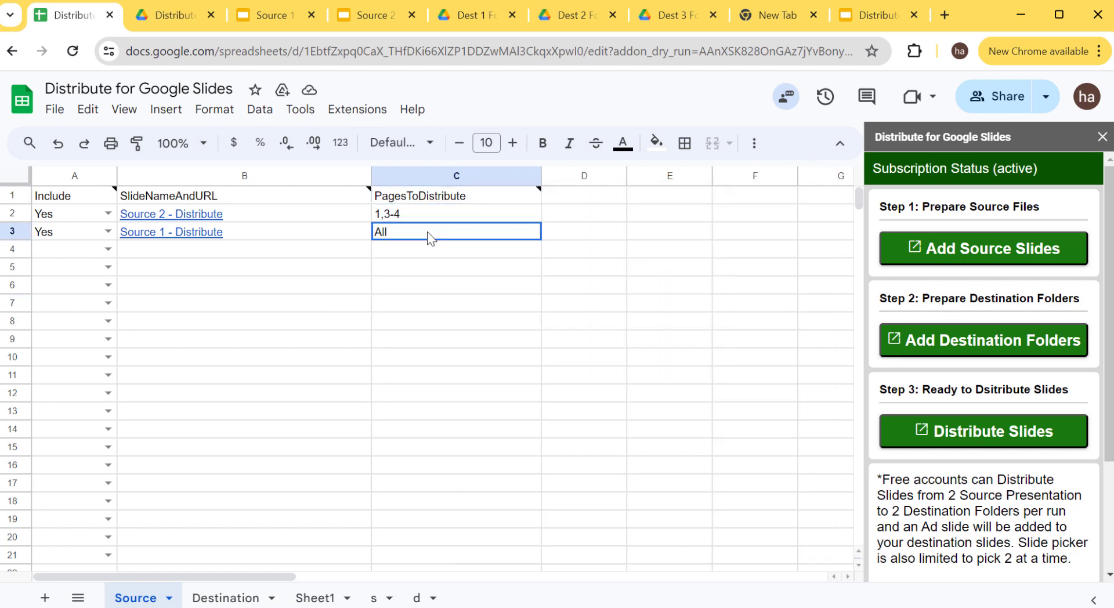
pyautogui.click(327, 339)
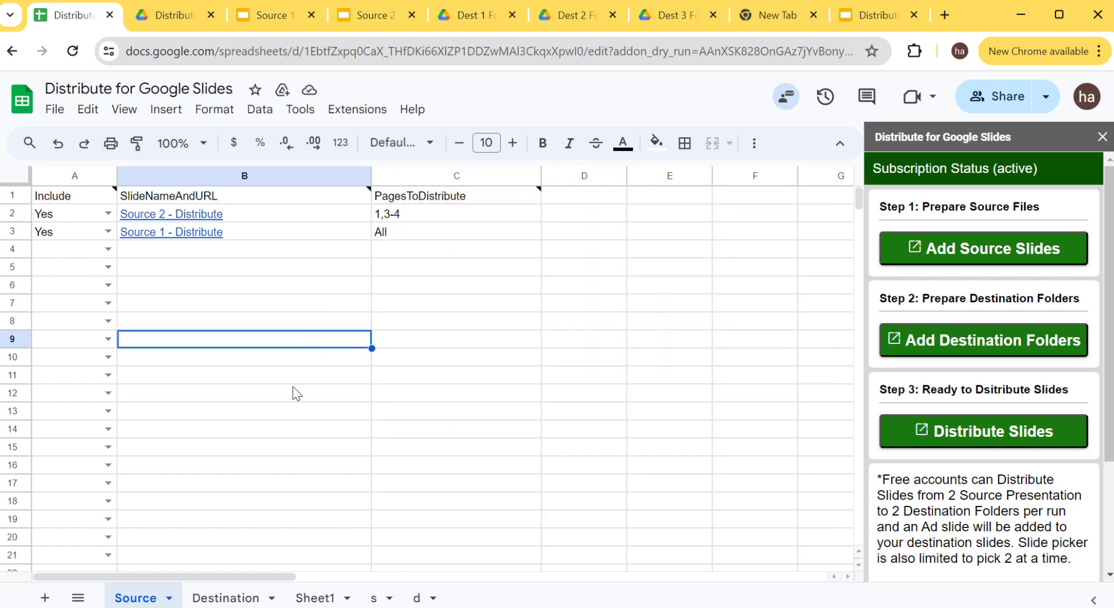
# Step: Open the add-on's Add Destination dialog and look over the three destination folders in Drive before returning to it
pyautogui.click(1038, 351)
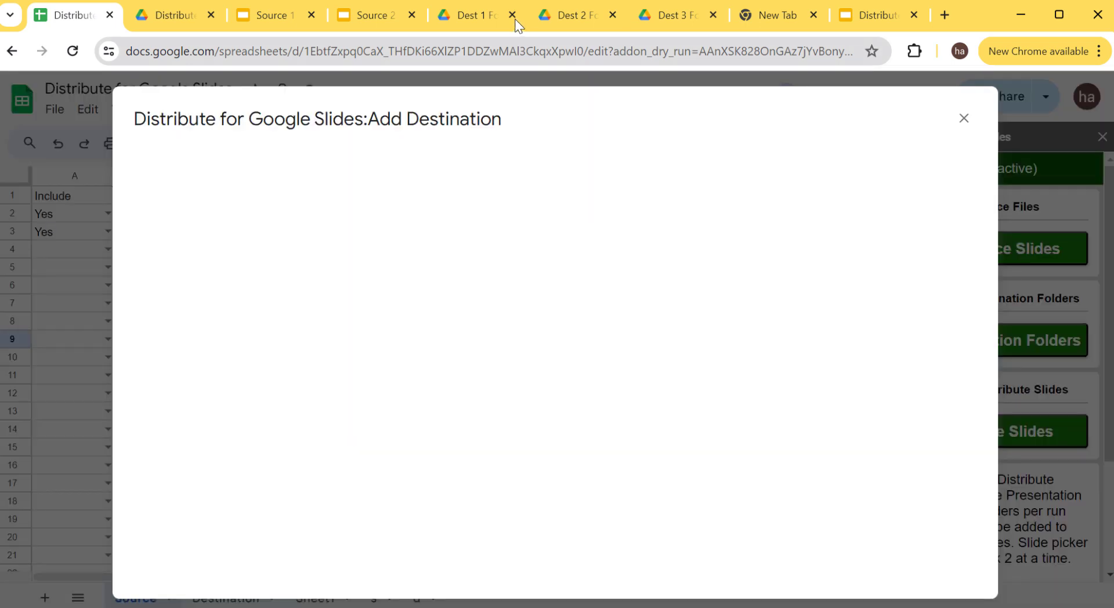
pyautogui.click(495, 18)
pyautogui.click(580, 16)
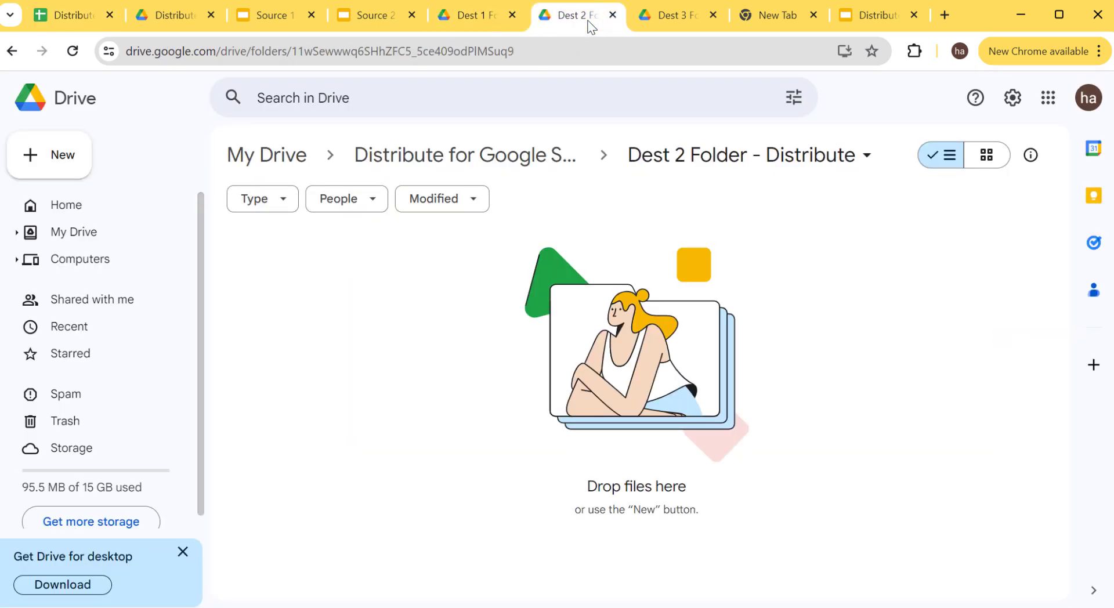
pyautogui.click(674, 18)
pyautogui.click(468, 17)
pyautogui.click(75, 17)
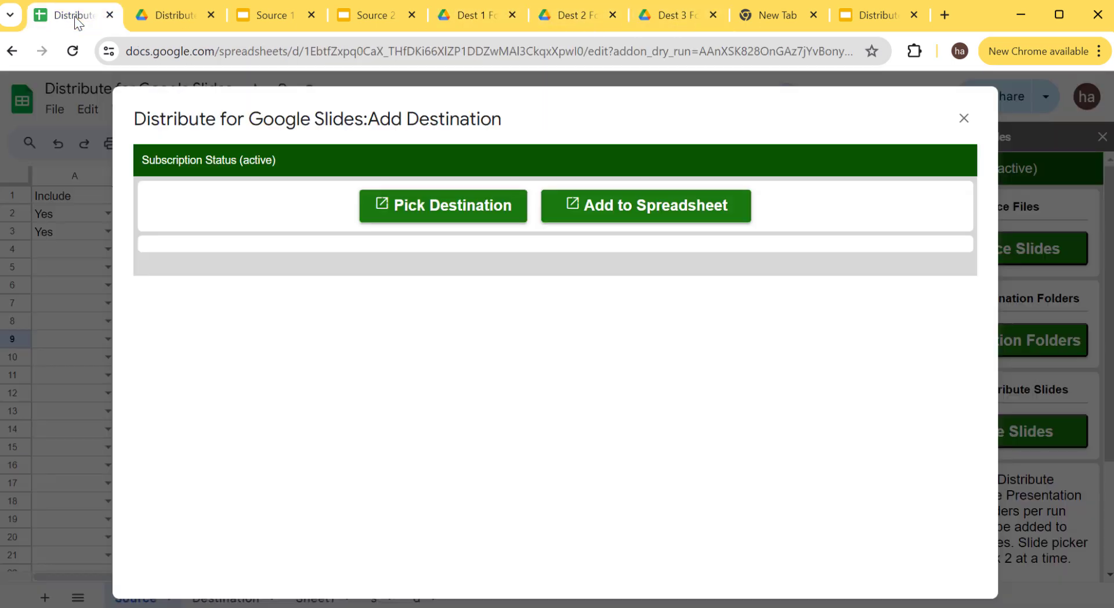
# Step: Enter "dest" in the destination picker, select the Dest 1, Dest 2 and Dest 3 folders, and add them to the spreadsheet
pyautogui.click(441, 206)
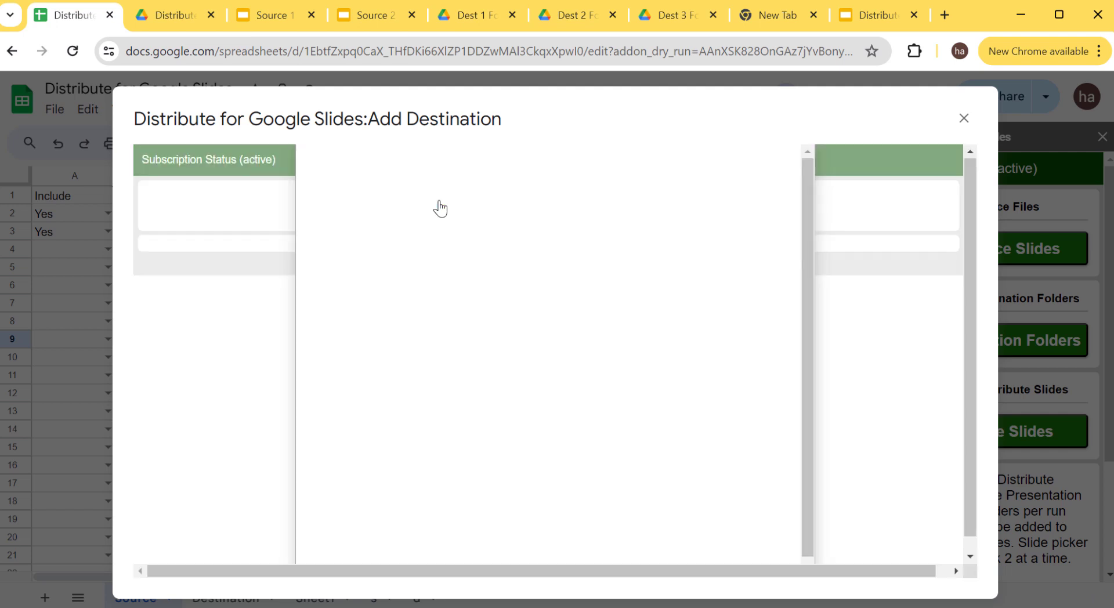
pyautogui.write('dest')
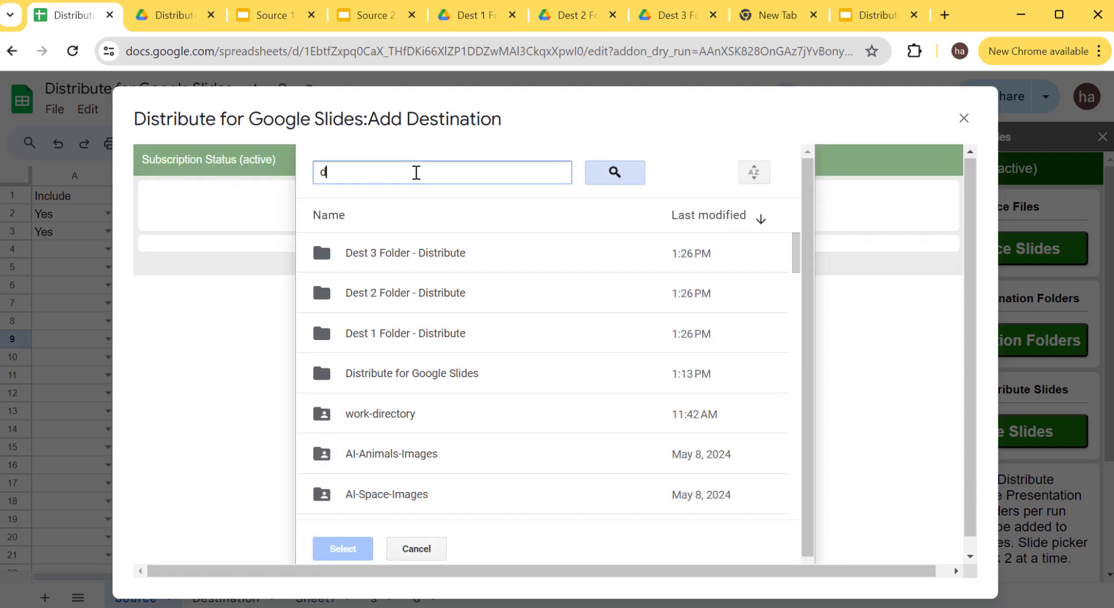
pyautogui.press('Up')
pyautogui.press('Up')
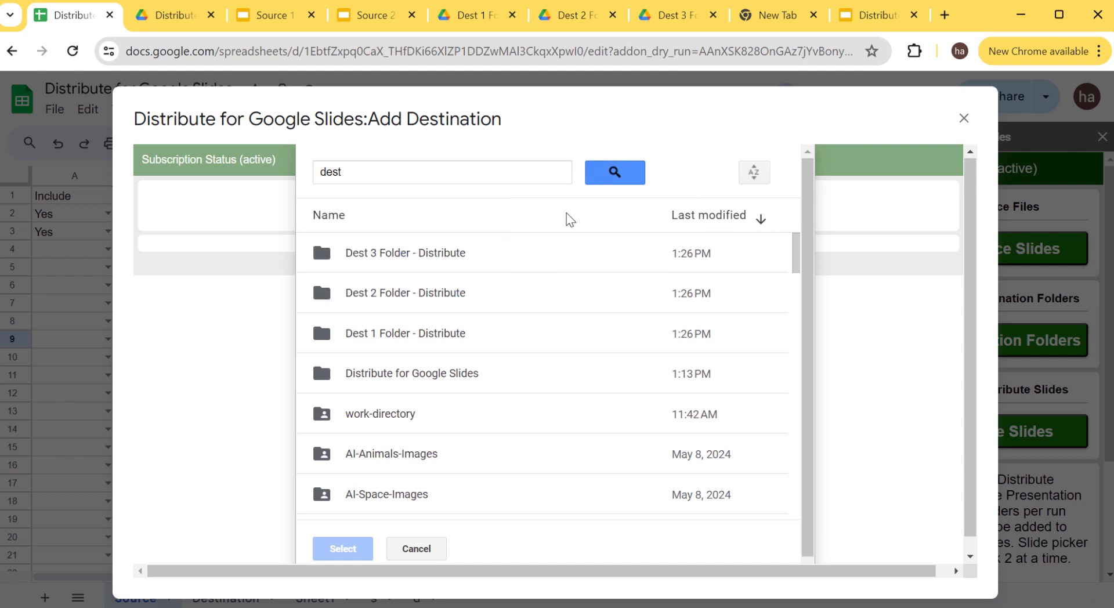
pyautogui.click(435, 339)
pyautogui.keyDown('shift'); pyautogui.click(447, 267); pyautogui.keyUp('shift')
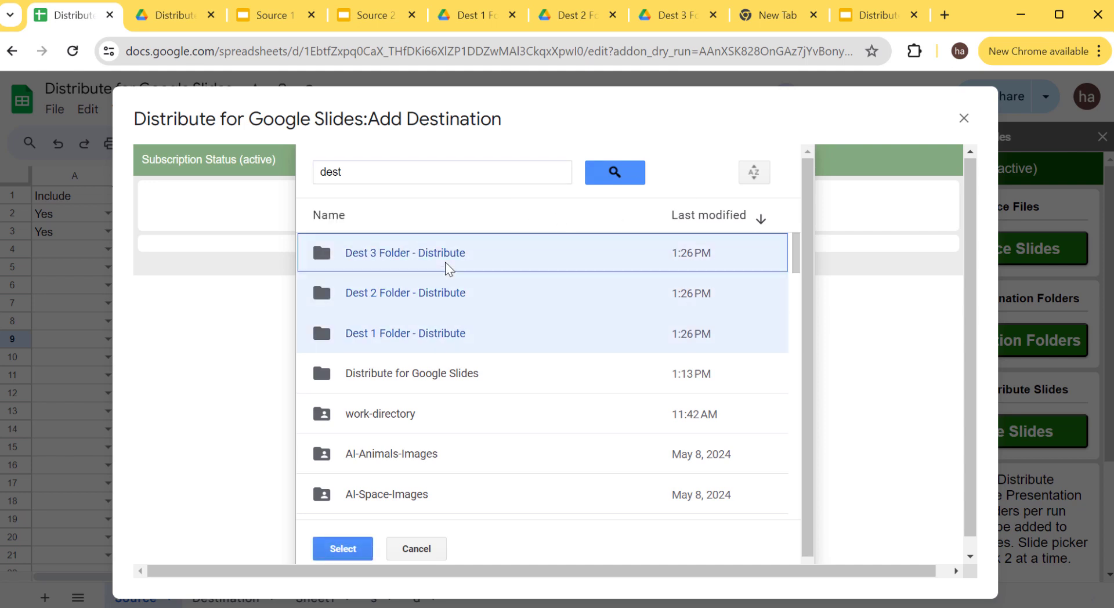
pyautogui.click(345, 549)
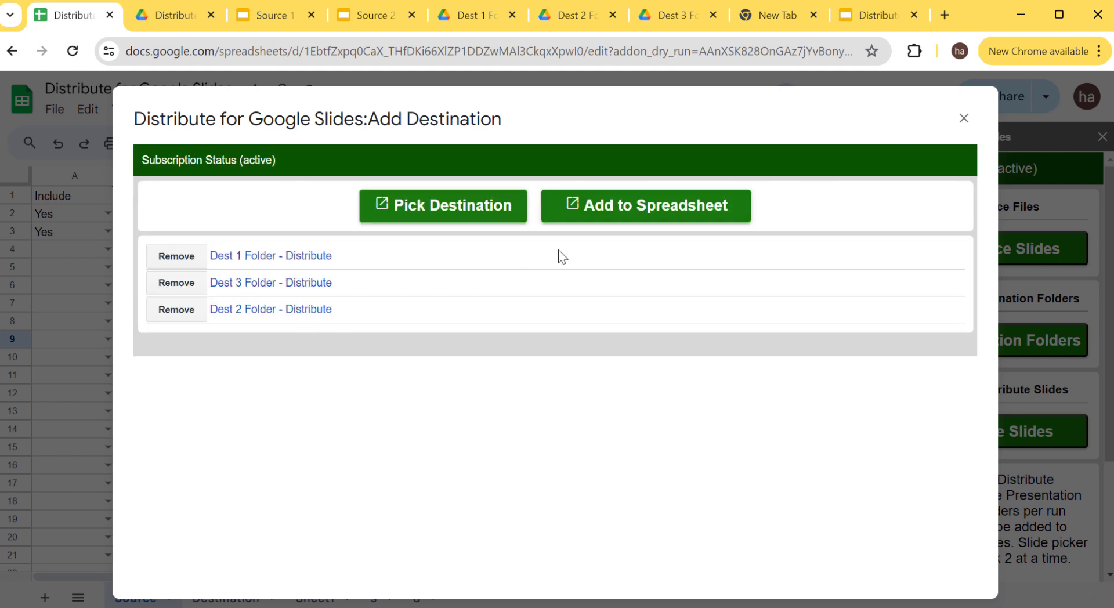
pyautogui.click(672, 215)
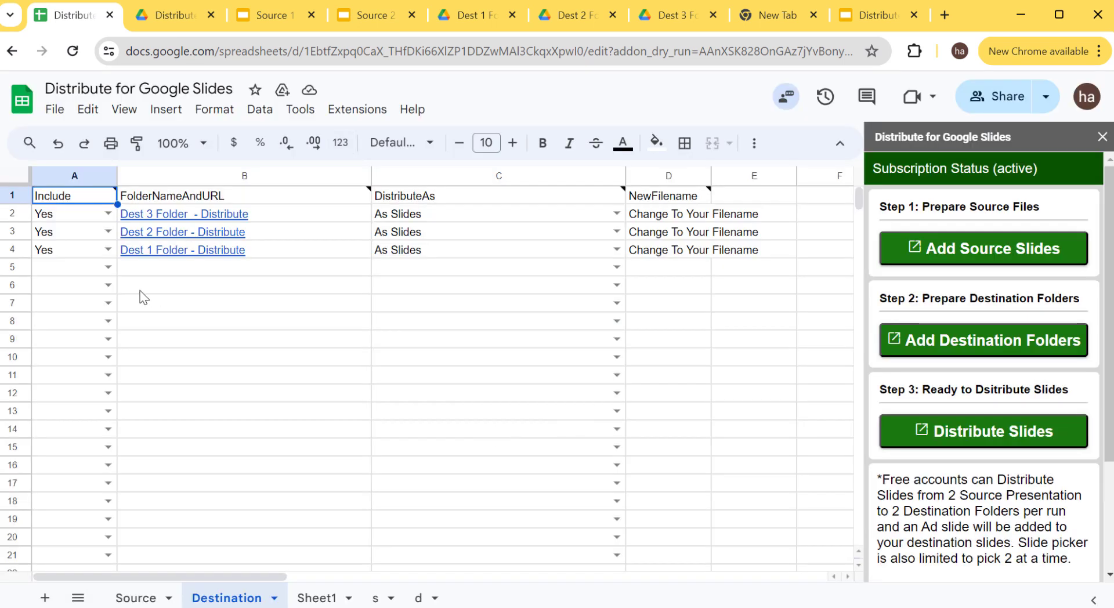
pyautogui.click(200, 297)
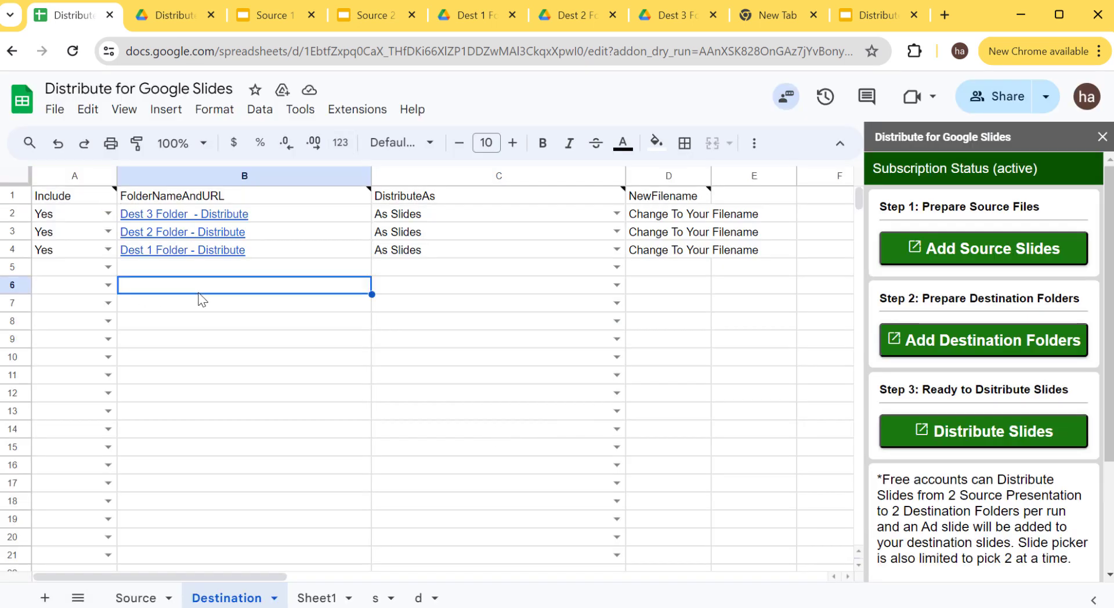
pyautogui.moveTo(286, 215); pyautogui.dragTo(271, 354)
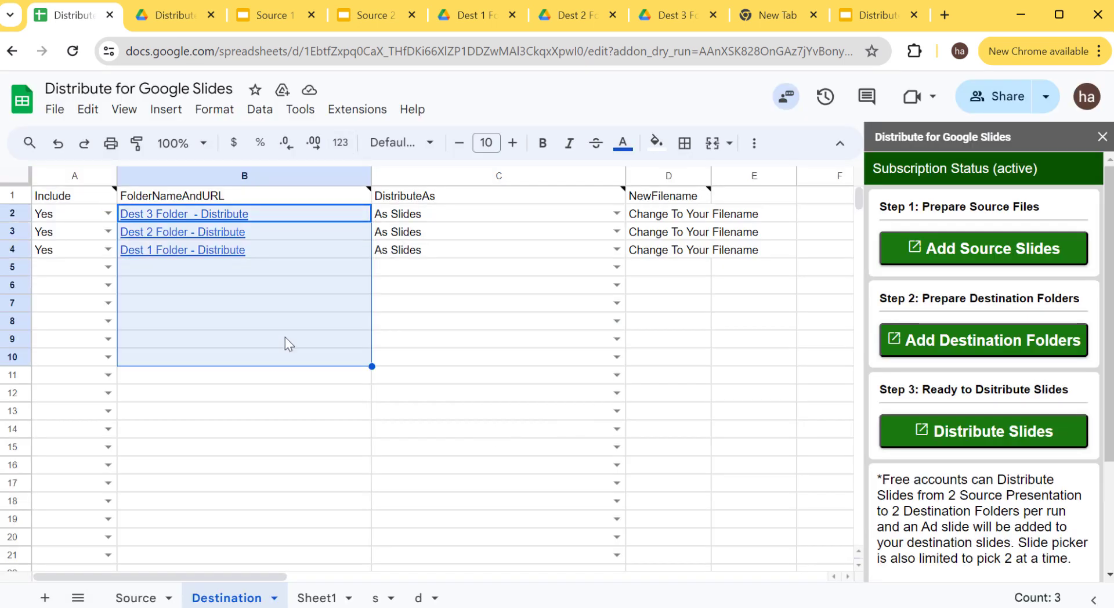
pyautogui.click(287, 309)
pyautogui.click(291, 269)
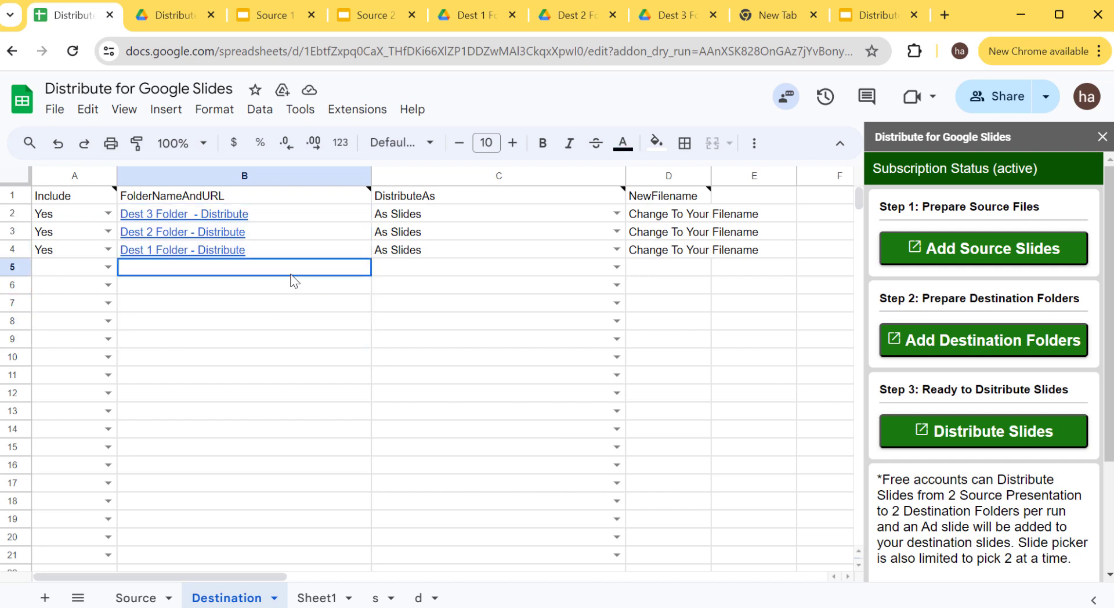
# Step: Reorder the destination rows so the folders run Dest 1, Dest 2, Dest 3
pyautogui.click(12, 250)
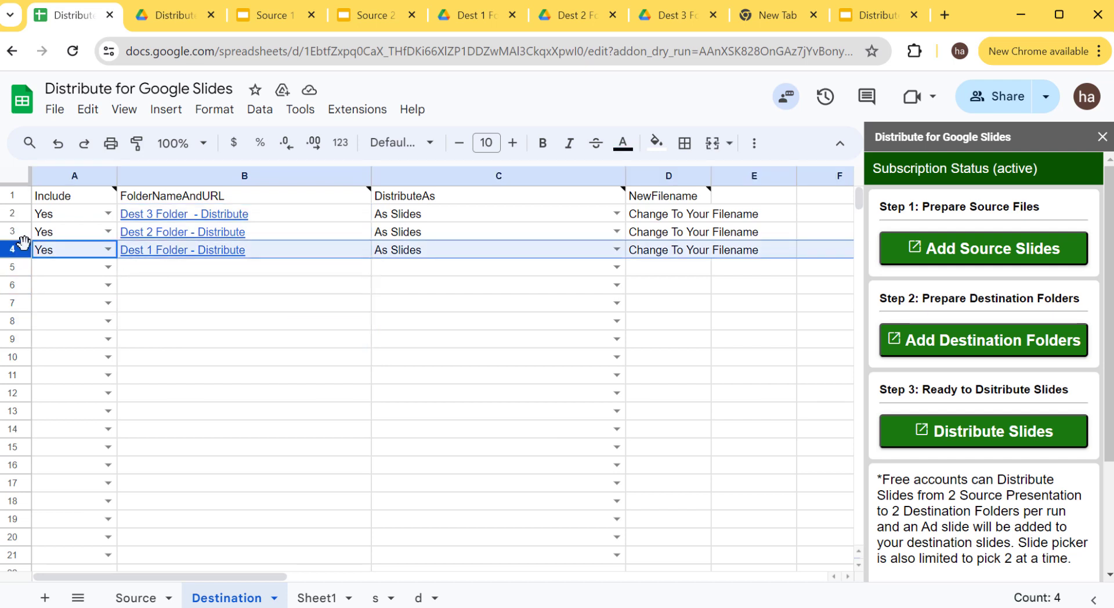
pyautogui.moveTo(8, 246); pyautogui.dragTo(12, 224)
pyautogui.click(243, 290)
pyautogui.click(13, 249)
pyautogui.click(358, 342)
pyautogui.click(388, 310)
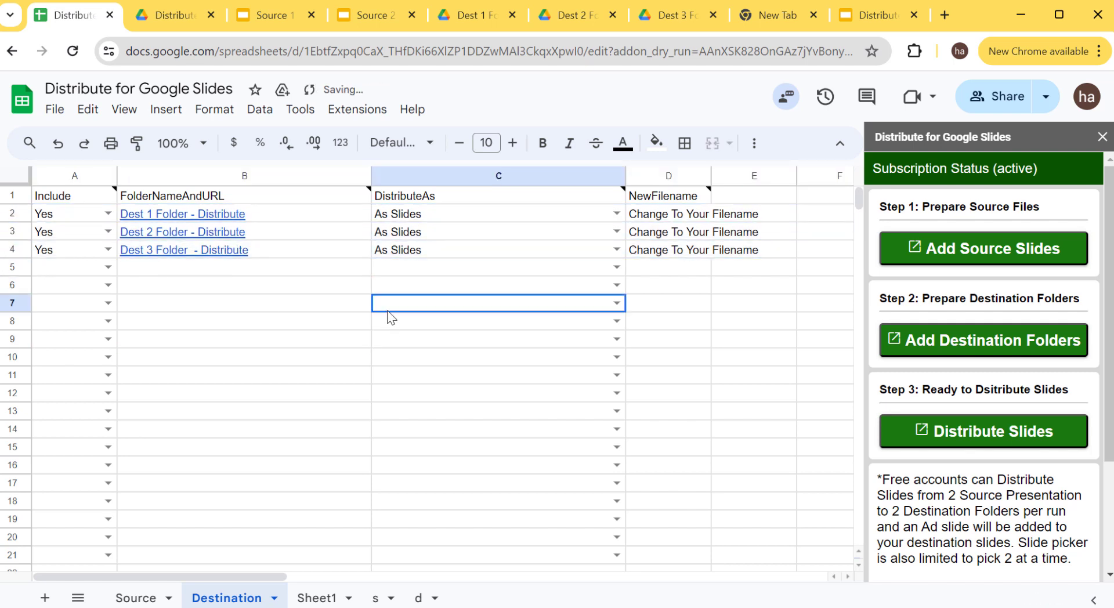
# Step: Choose As Slides as the DistributeAs option for Dest 1 Folder - Distribute
pyautogui.click(262, 263)
pyautogui.click(282, 214)
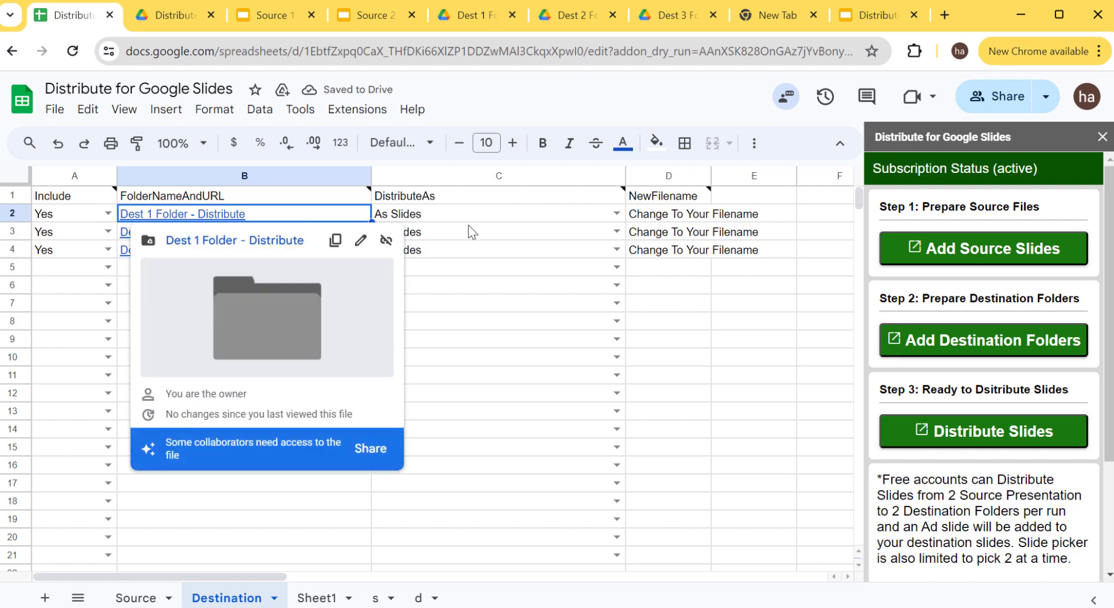
pyautogui.click(617, 215)
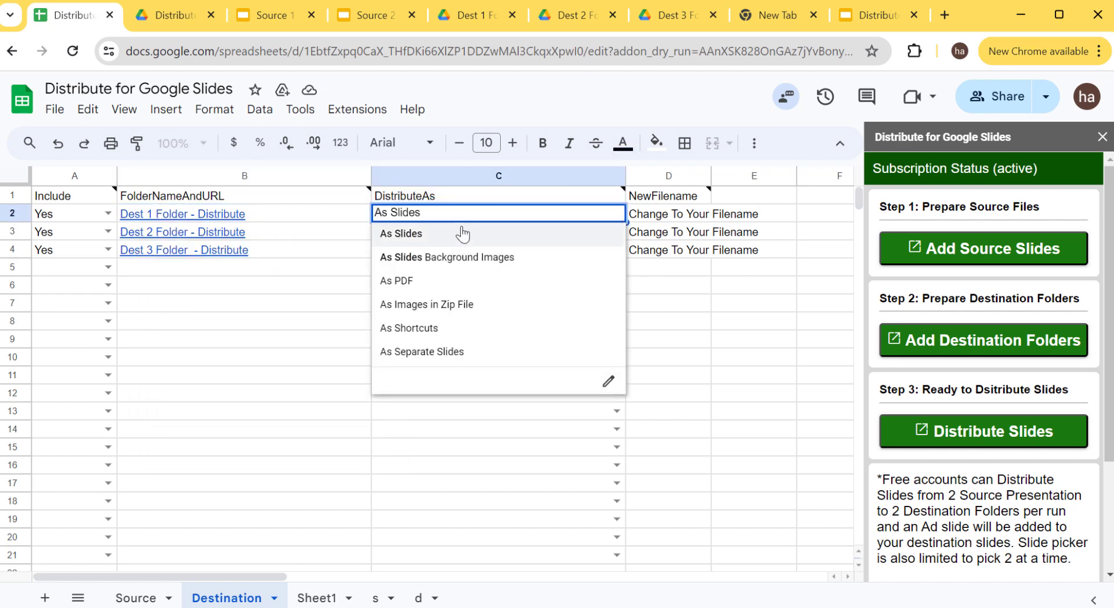
pyautogui.click(422, 238)
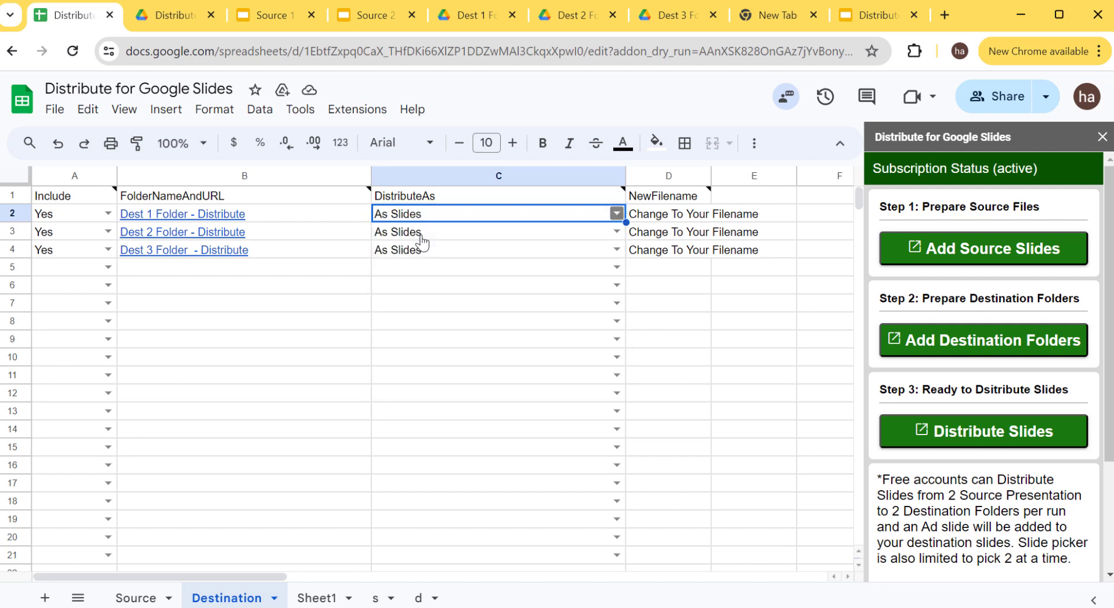
# Step: Set the NewFilename of Dest 1 Folder - Distribute to Samples
pyautogui.click(53, 214)
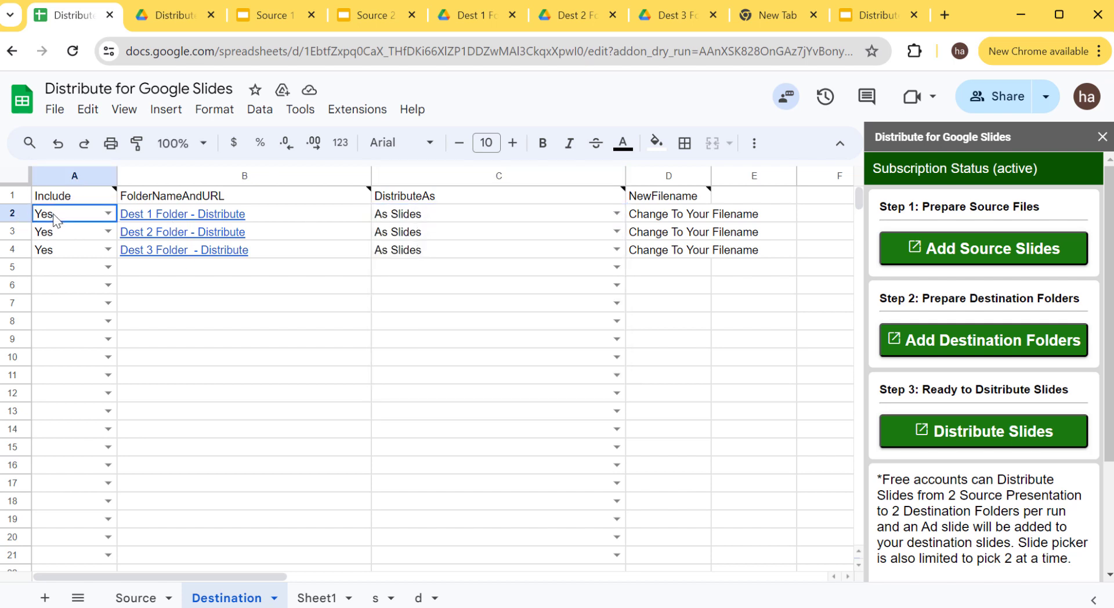
pyautogui.click(670, 216)
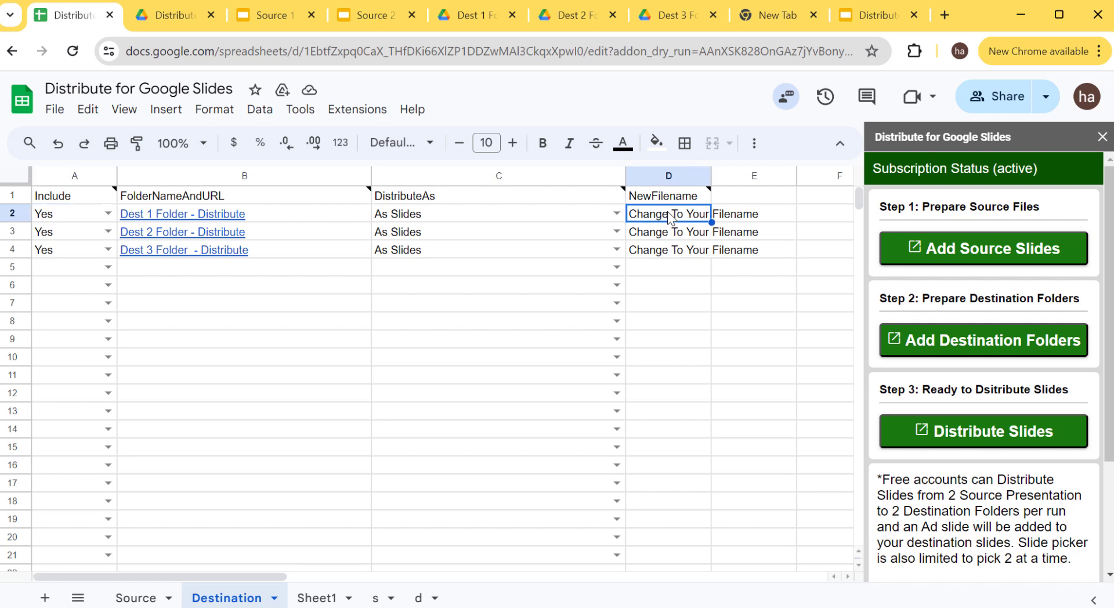
pyautogui.doubleClick(689, 219)
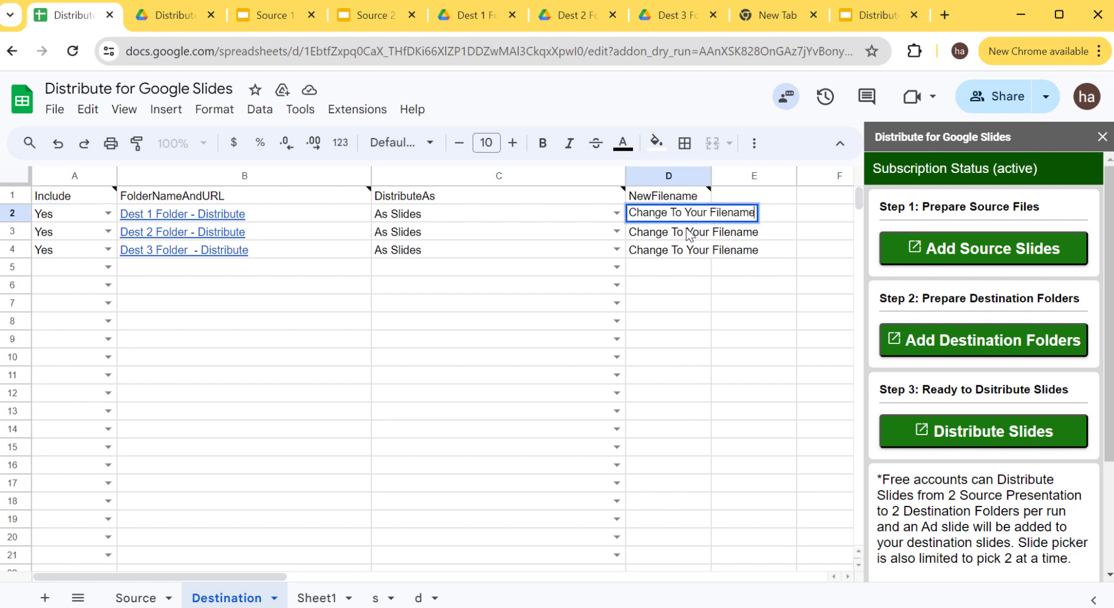
pyautogui.hotkey('ctrl', 'a')
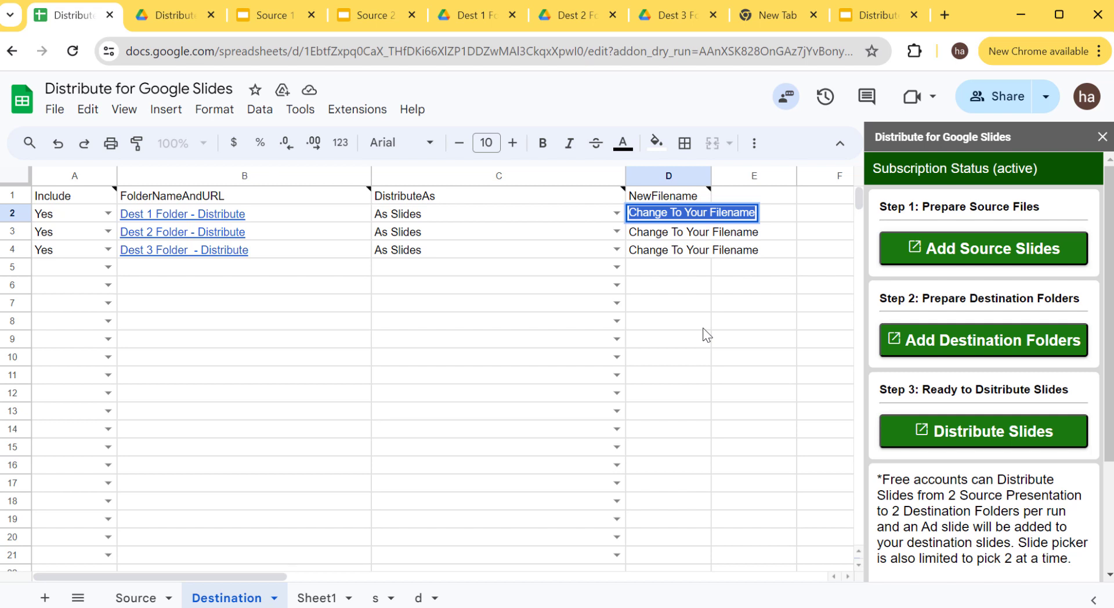
pyautogui.write('Samples')
pyautogui.press('Return')
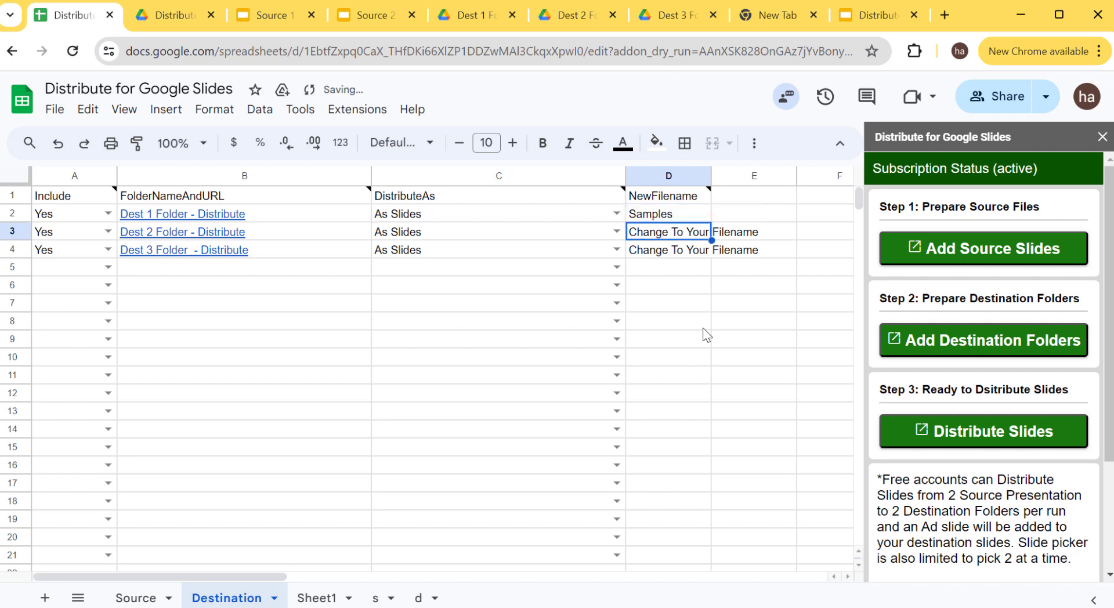
# Step: Copy the Dest 1 Folder entry from Include through NewFilename in row 2 and paste it into row 5
pyautogui.moveTo(367, 194)
pyautogui.click(580, 218)
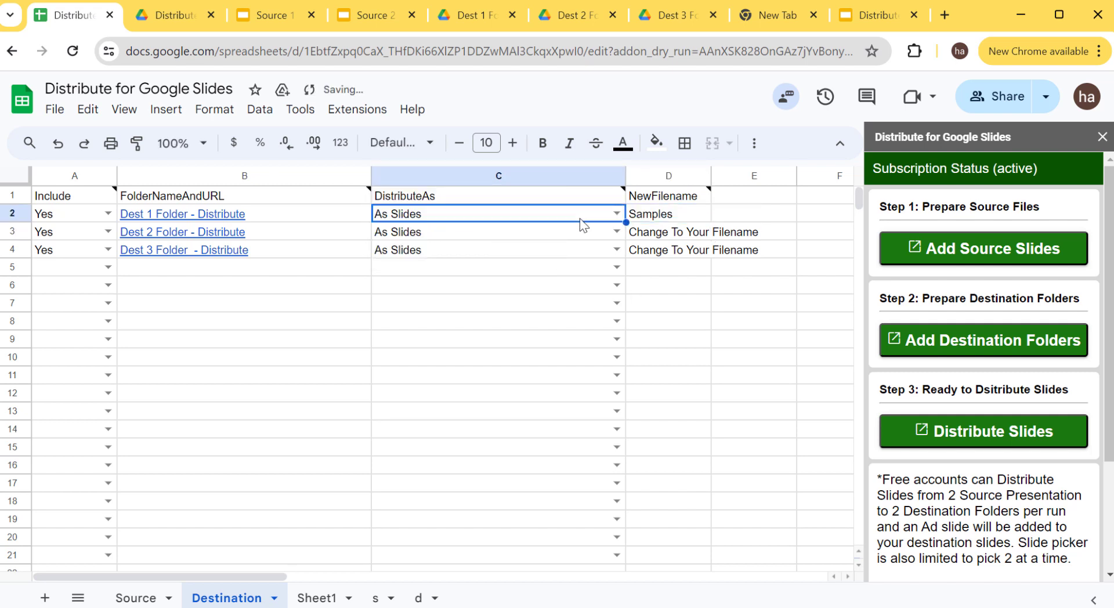
pyautogui.moveTo(668, 221); pyautogui.dragTo(75, 217)
pyautogui.hotkey('ctrl', 'c')
pyautogui.click(92, 267)
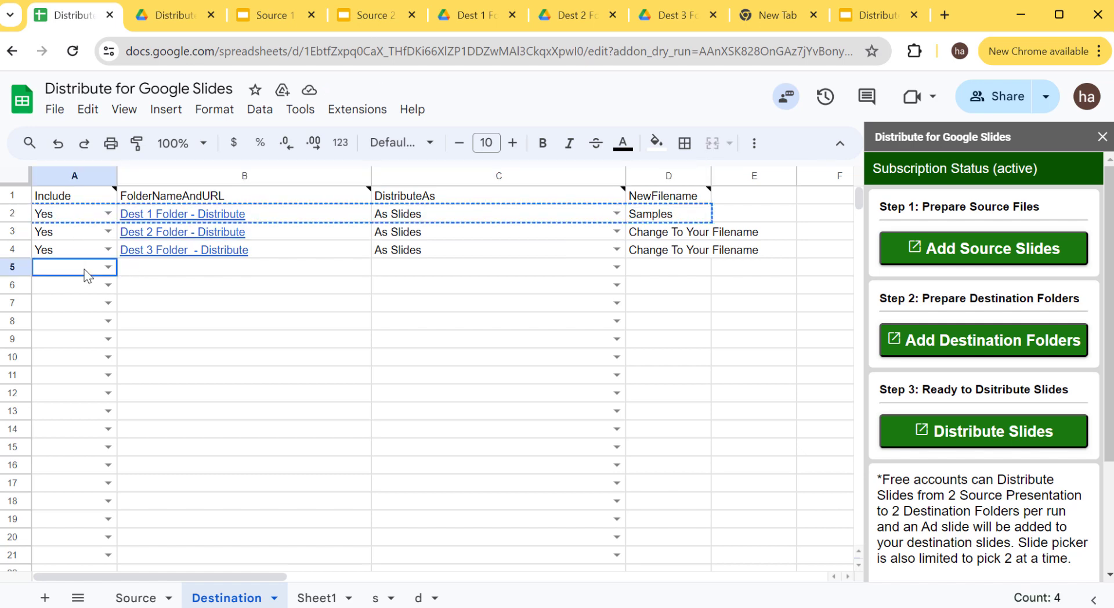
pyautogui.hotkey('ctrl', 'v')
# Step: Set DistributeAs to As PDF for the copied Dest 1 Folder entry in row 5
pyautogui.click(468, 269)
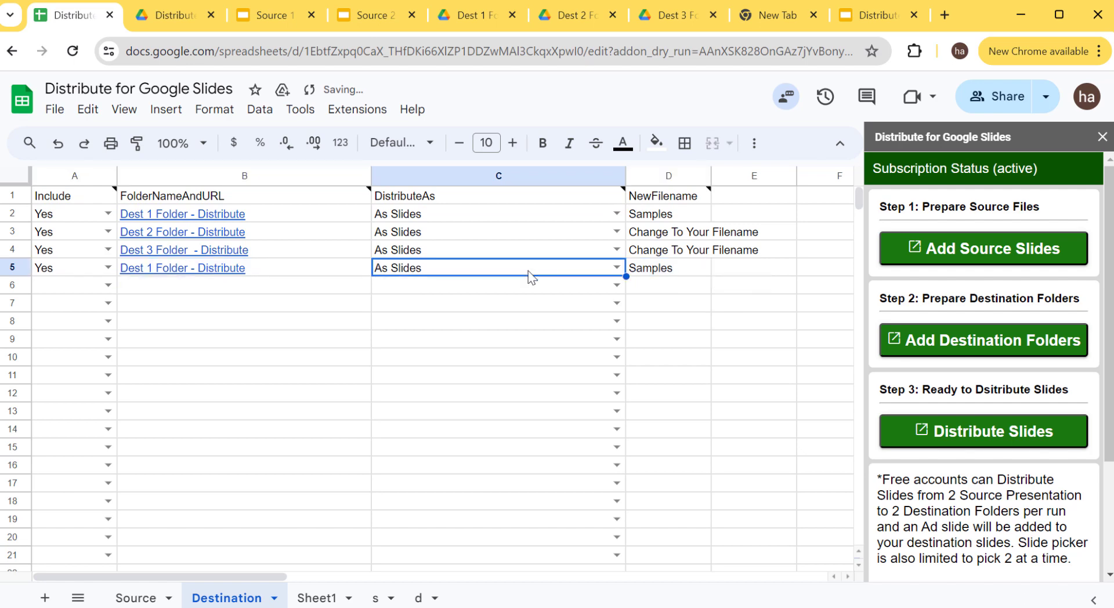
pyautogui.click(616, 268)
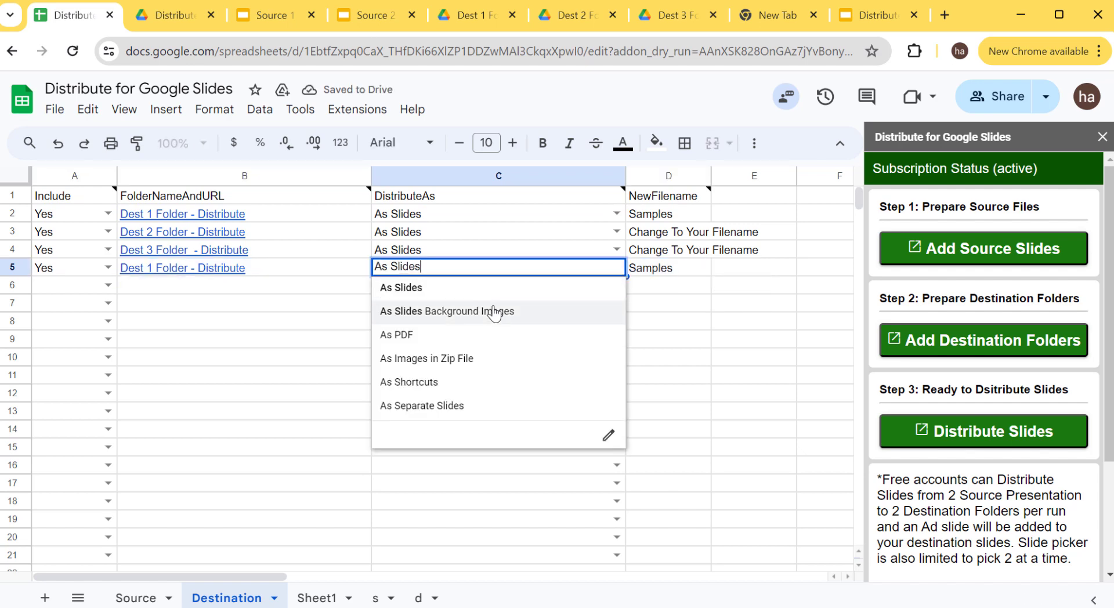
pyautogui.click(420, 335)
pyautogui.click(183, 268)
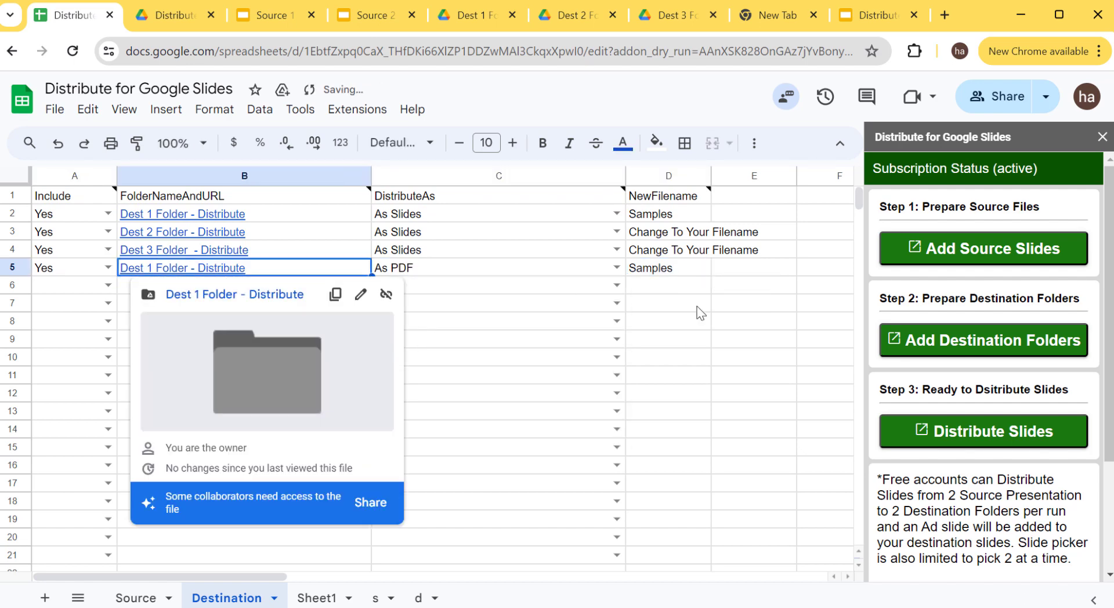
# Step: Set the NewFilename of the copied Dest 1 Folder entry in row 5 to ForDistro
pyautogui.click(686, 281)
pyautogui.doubleClick(686, 281)
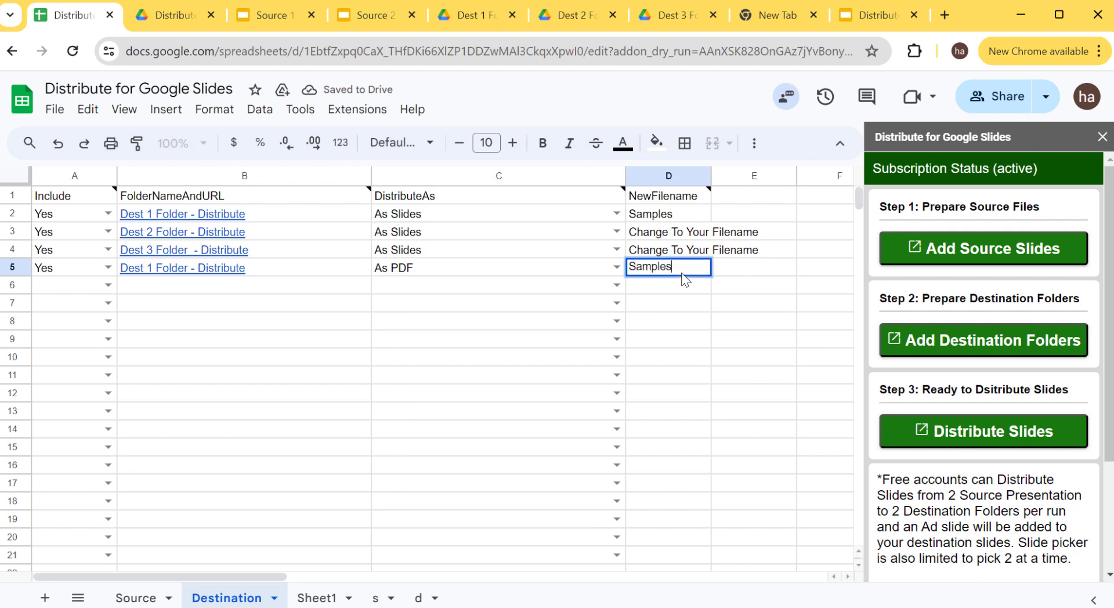
pyautogui.press('BackSpace')
pyautogui.press('BackSpace')
pyautogui.press('BackSpace')
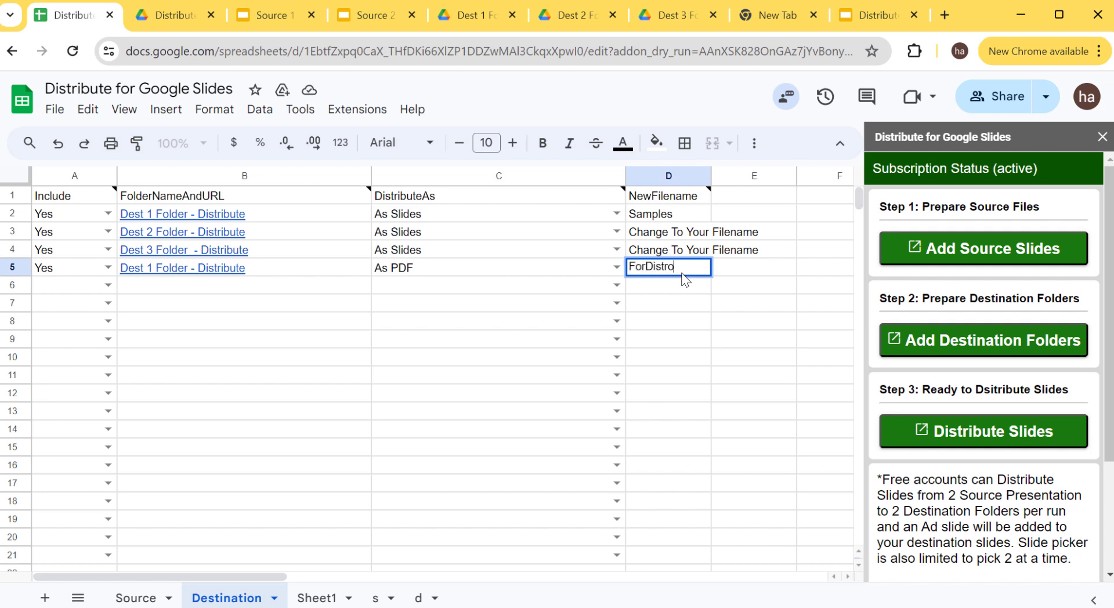
pyautogui.press('Return')
pyautogui.click(239, 301)
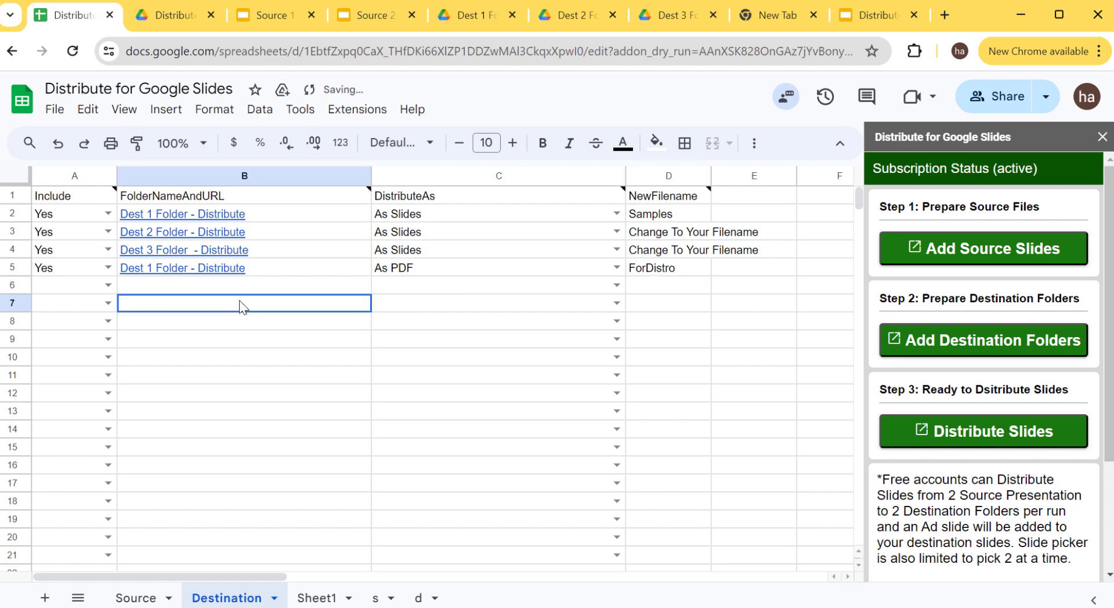
# Step: Set DistributeAs to As Shortcuts for the Dest 2 Folder entry and As Slides Background Images for the Dest 3 Folder entry
pyautogui.click(427, 234)
pyautogui.click(617, 233)
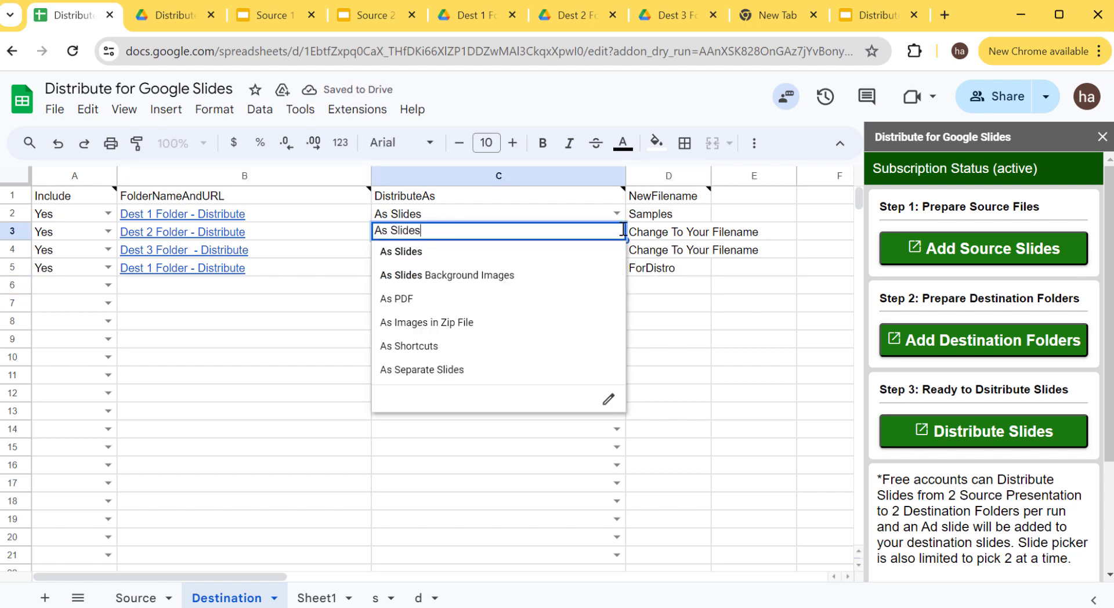
pyautogui.click(430, 355)
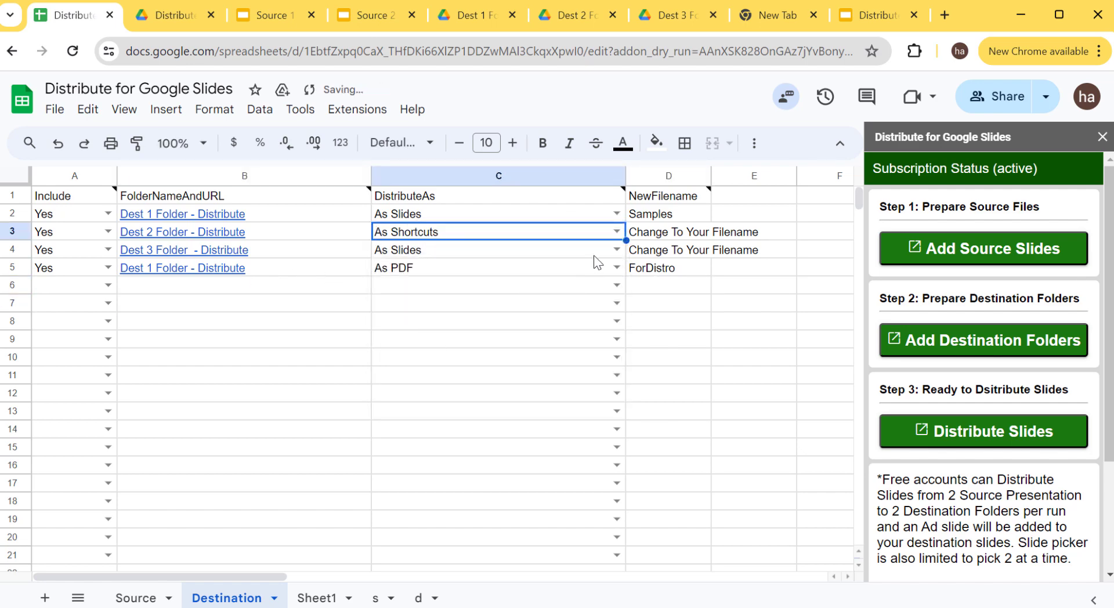
pyautogui.click(617, 249)
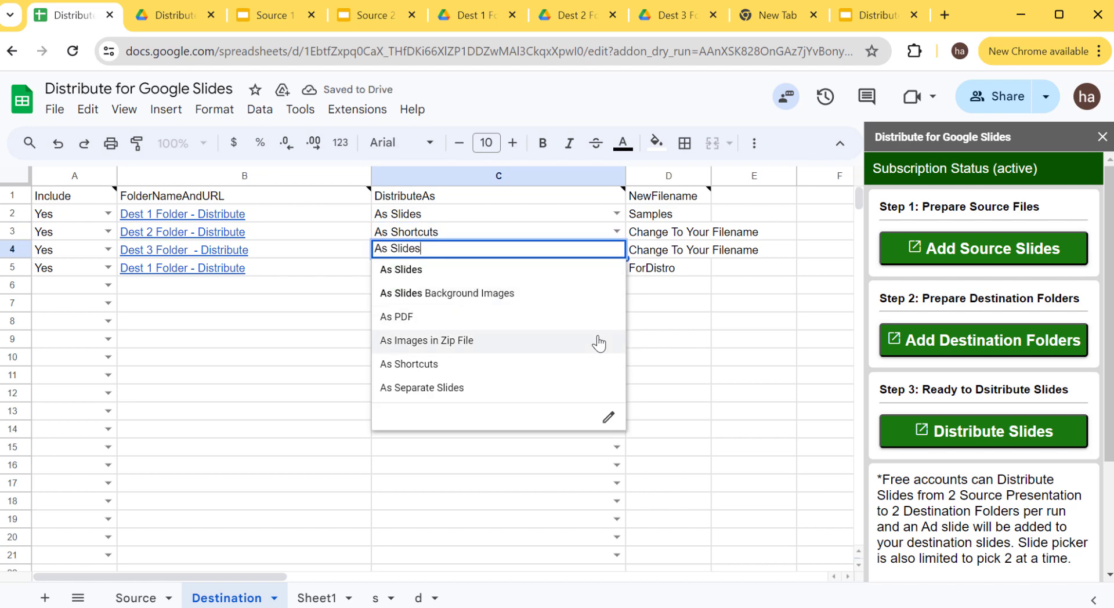
pyautogui.click(512, 296)
pyautogui.click(718, 303)
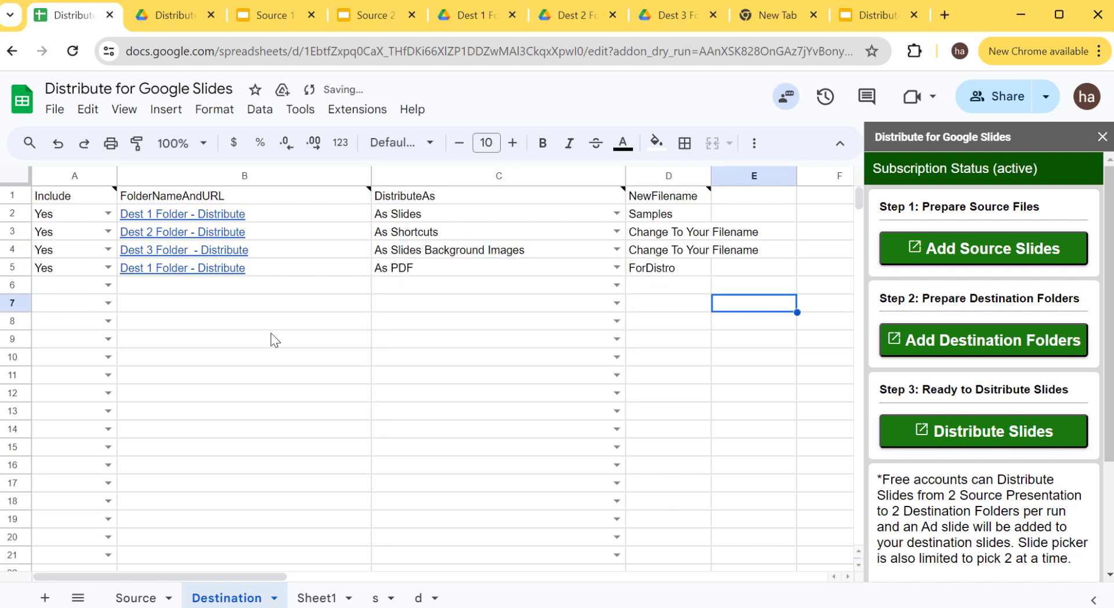
# Step: Copy the Dest 3 Folder entry from Include through NewFilename in row 4 and paste it into row 6
pyautogui.click(504, 255)
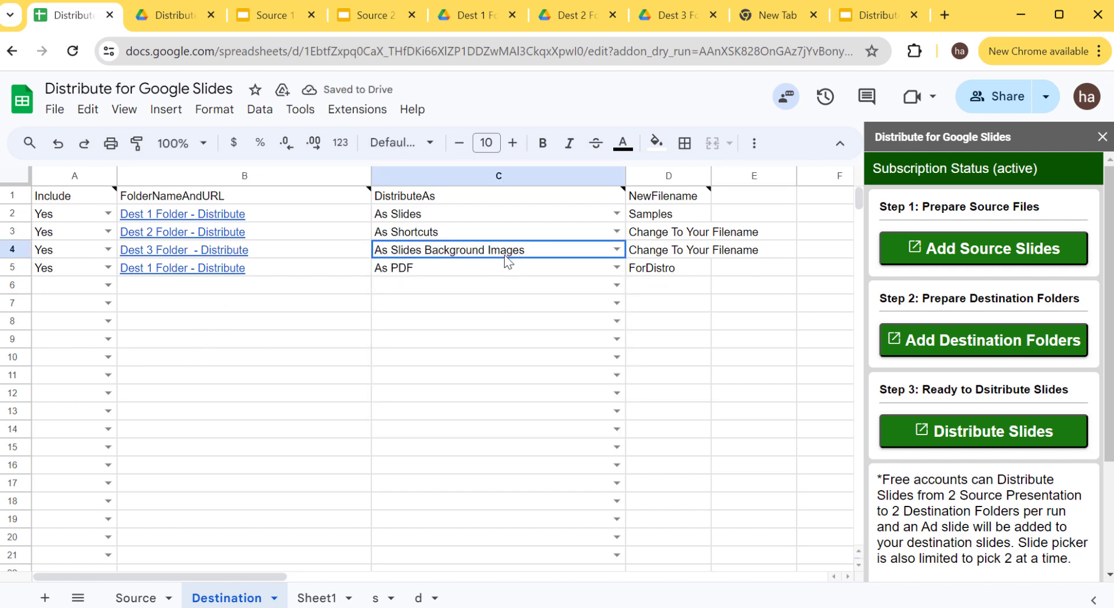
pyautogui.moveTo(65, 255); pyautogui.dragTo(696, 255)
pyautogui.hotkey('ctrl', 'c')
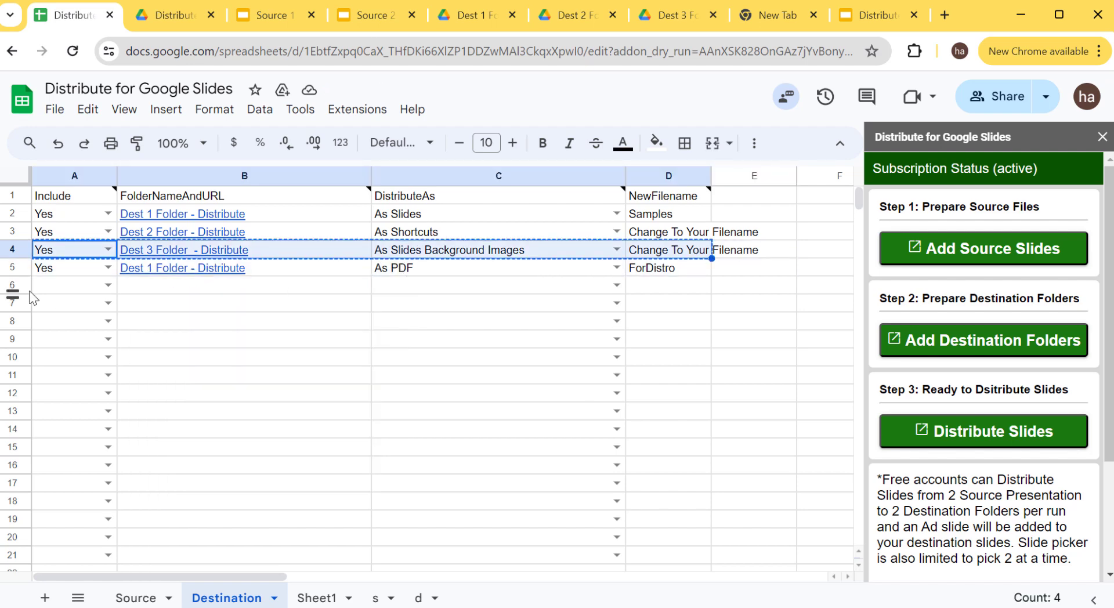
pyautogui.click(65, 290)
pyautogui.hotkey('ctrl', 'v')
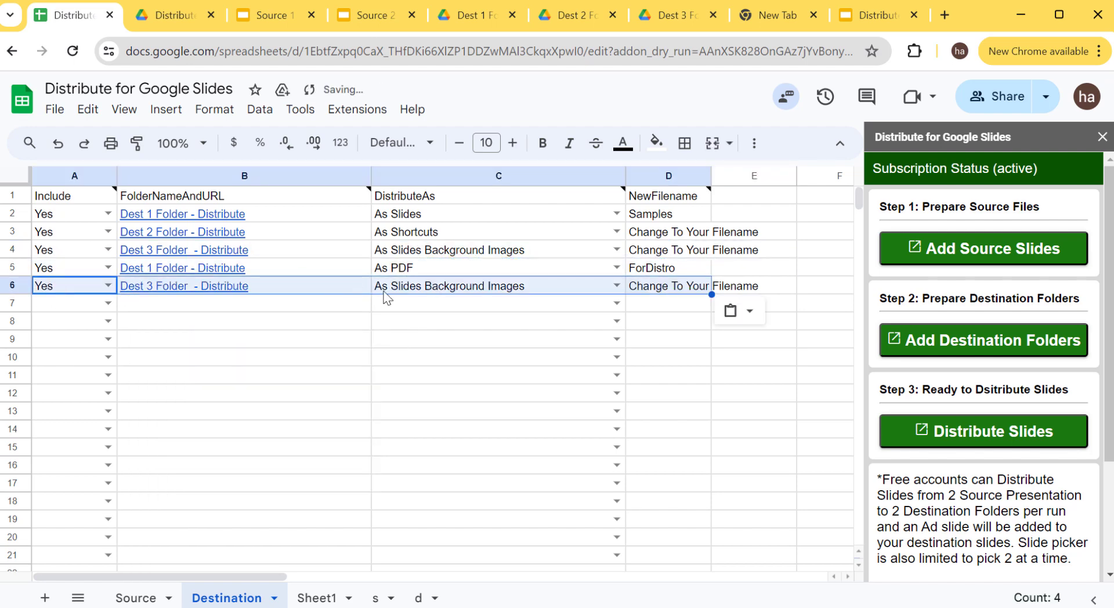
# Step: Set DistributeAs to As Images in Zip File for the copied Dest 3 Folder entry in row 6
pyautogui.click(483, 285)
pyautogui.click(616, 285)
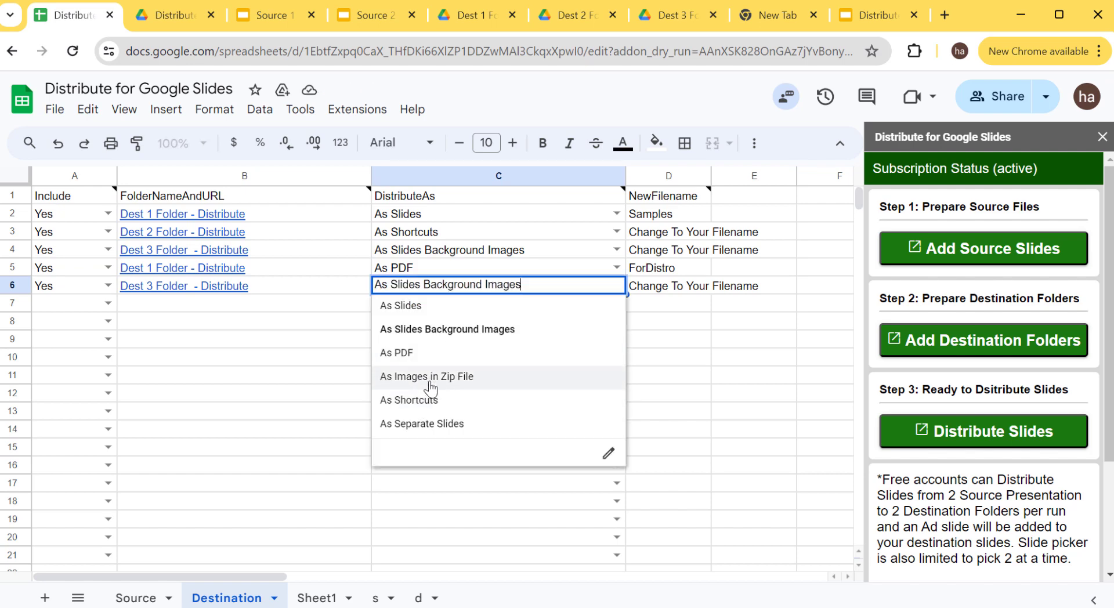
pyautogui.click(430, 377)
pyautogui.click(667, 357)
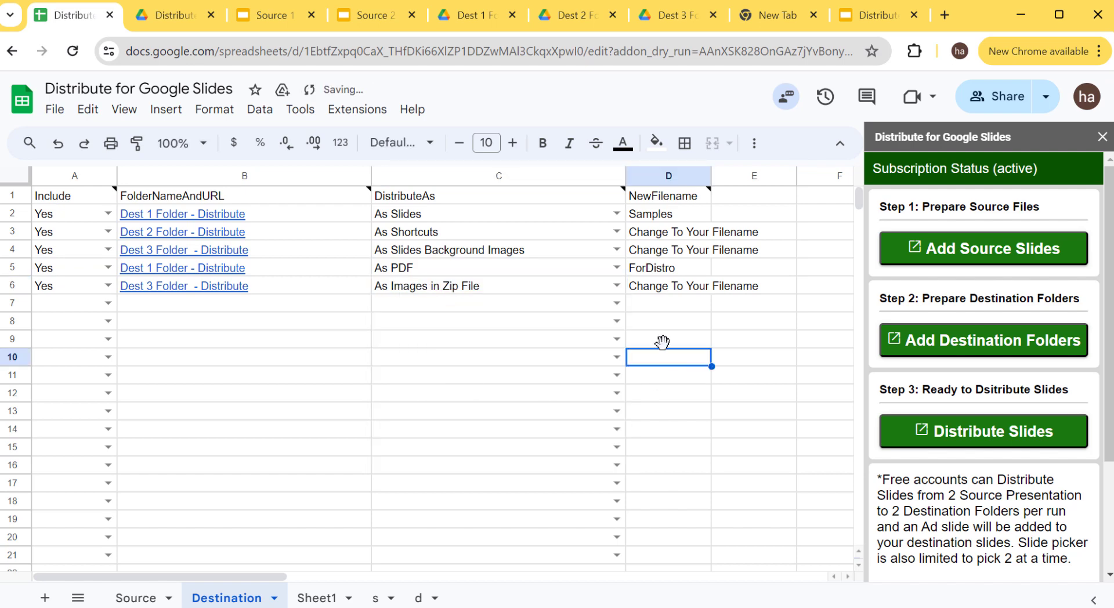
pyautogui.click(617, 304)
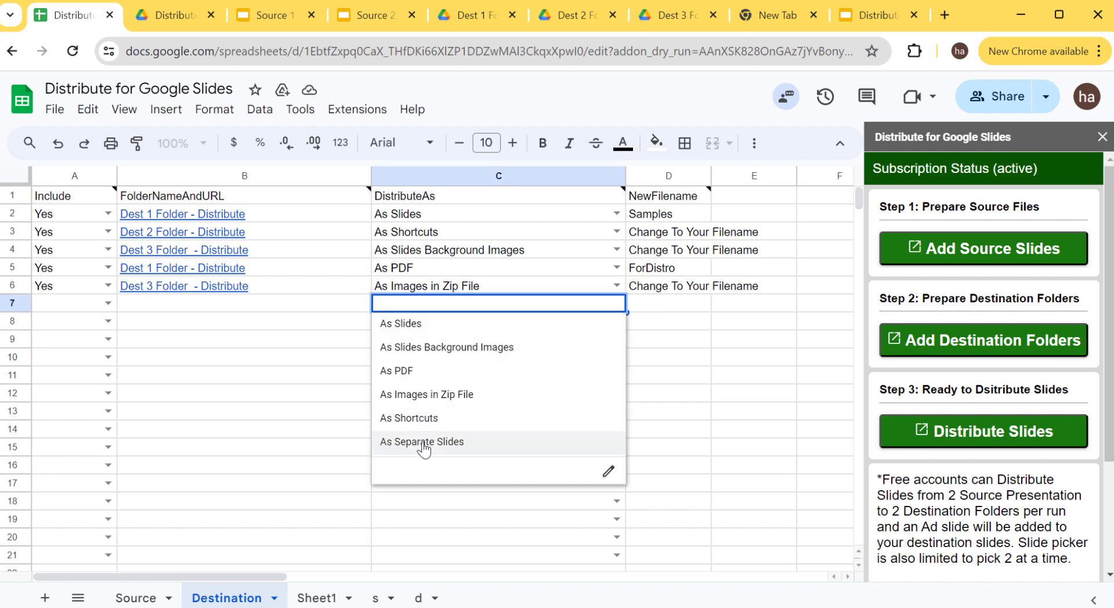
pyautogui.click(699, 345)
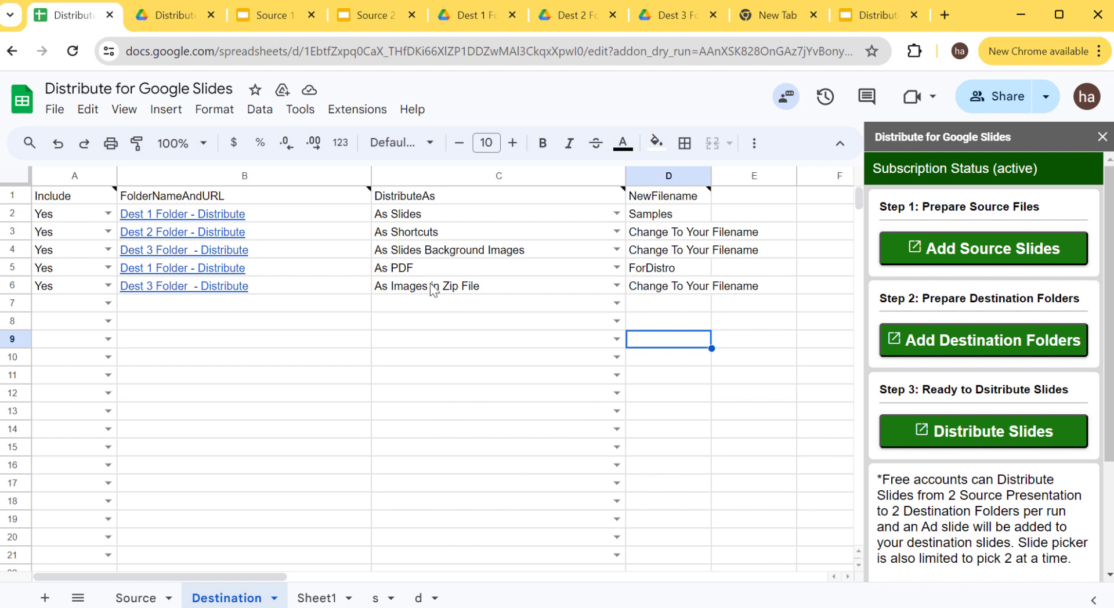
pyautogui.click(436, 302)
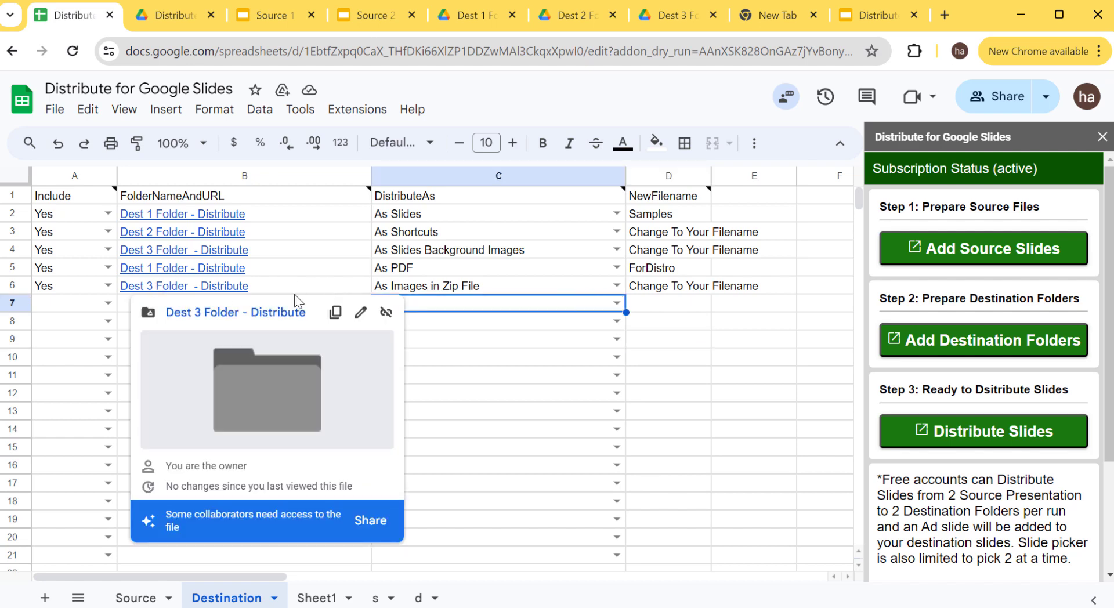
pyautogui.click(293, 250)
pyautogui.click(482, 249)
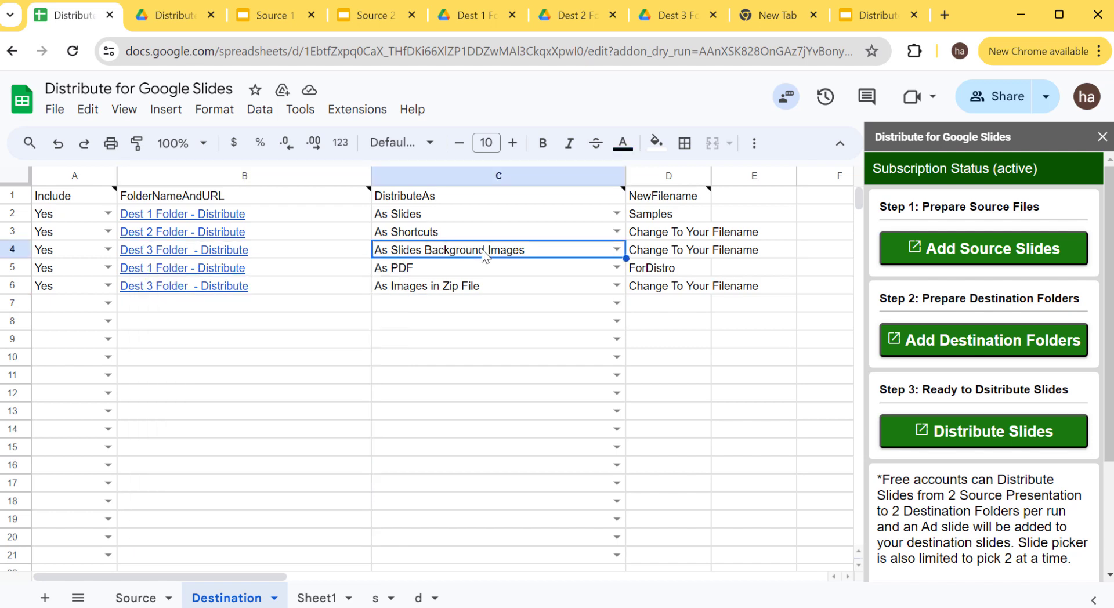
pyautogui.click(274, 256)
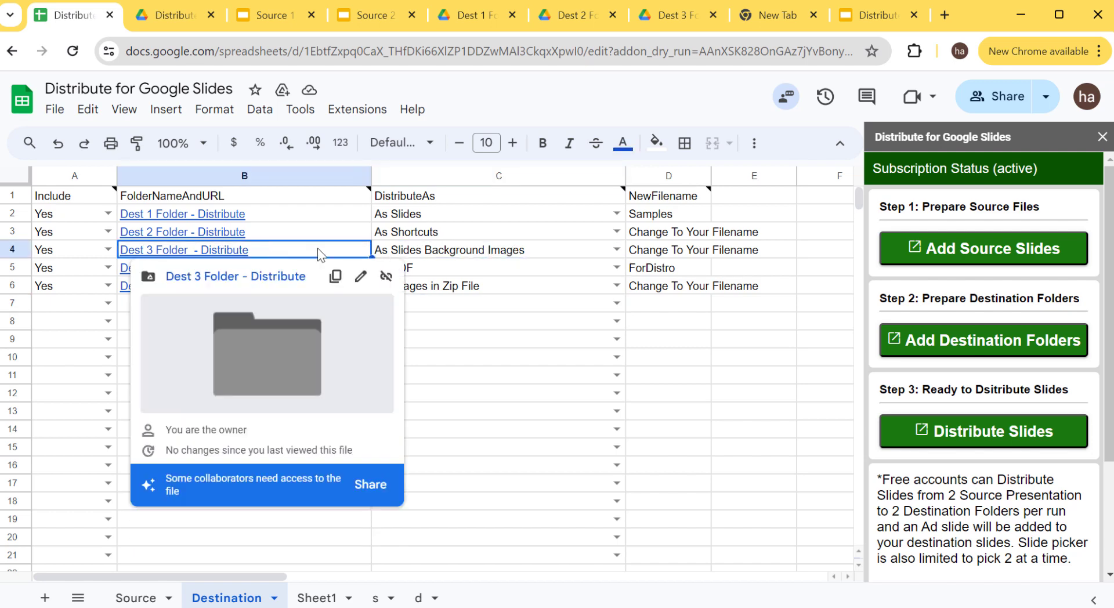
pyautogui.moveTo(74, 256); pyautogui.dragTo(656, 259)
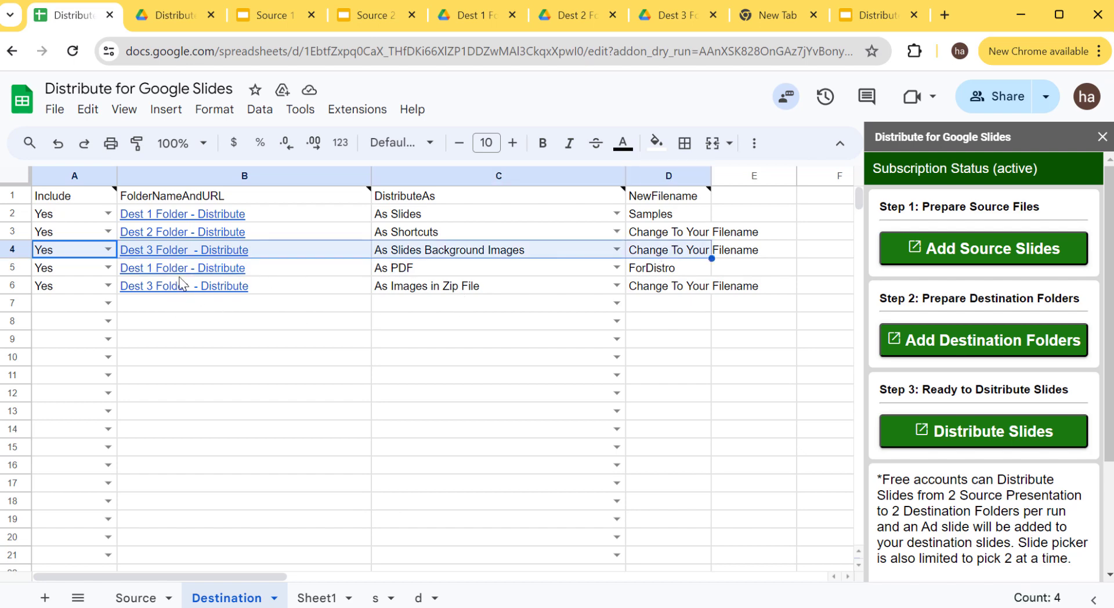
# Step: Copy the Dest 2 Folder entry from Include through NewFilename in row 3 and paste it into row 7
pyautogui.moveTo(81, 231); pyautogui.dragTo(600, 240)
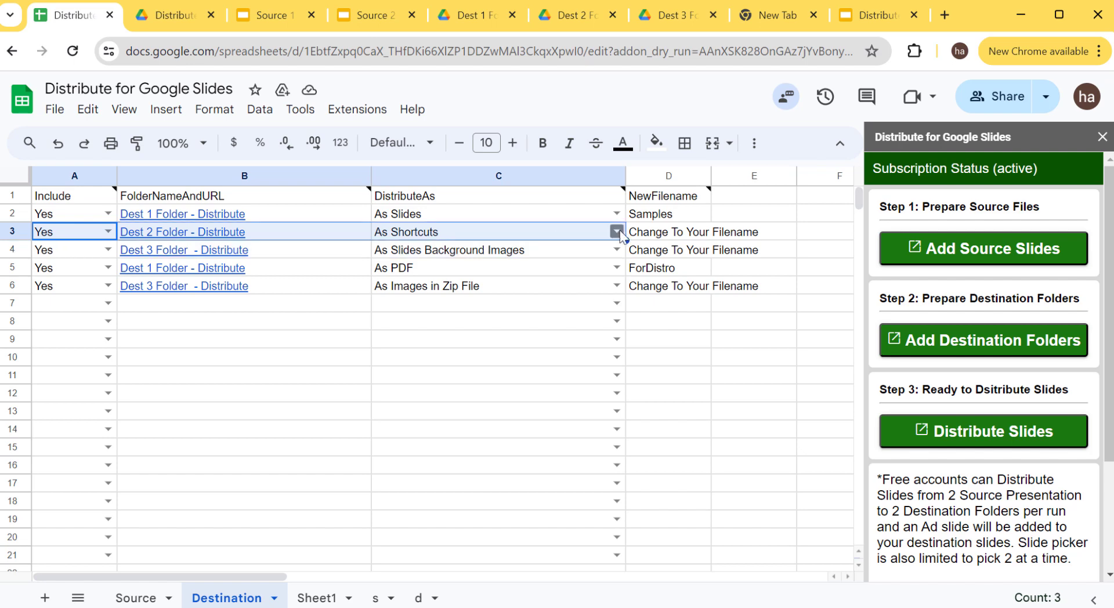
pyautogui.click(620, 231)
pyautogui.moveTo(58, 232); pyautogui.dragTo(653, 228)
pyautogui.hotkey('ctrl', 'c')
pyautogui.click(55, 302)
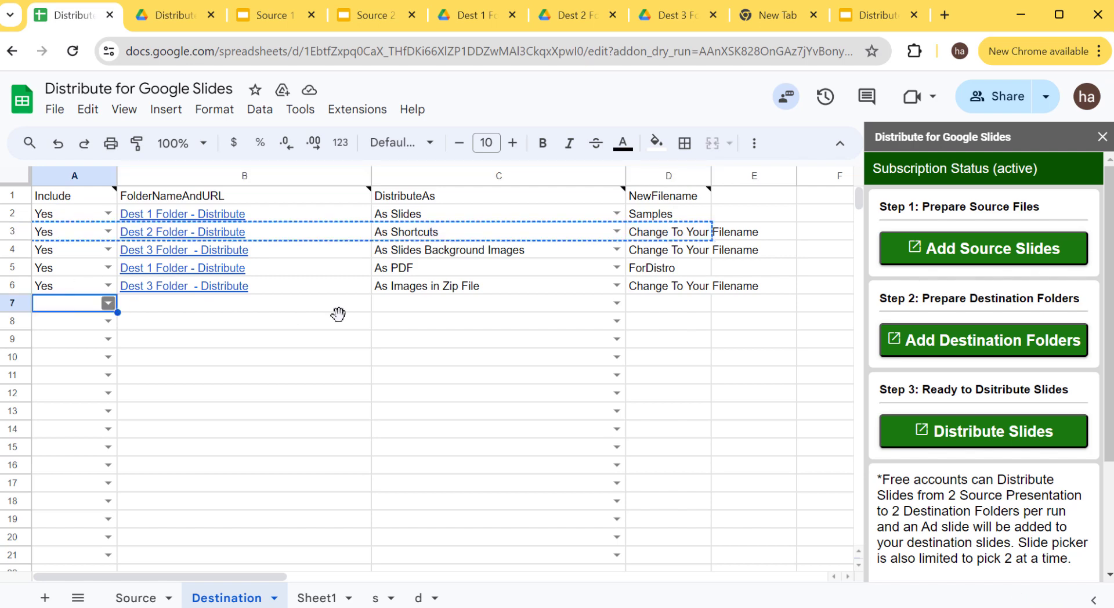
pyautogui.hotkey('ctrl', 'v')
# Step: Set DistributeAs to As Separate Slides for the copied Dest 2 Folder entry in row 7
pyautogui.click(614, 303)
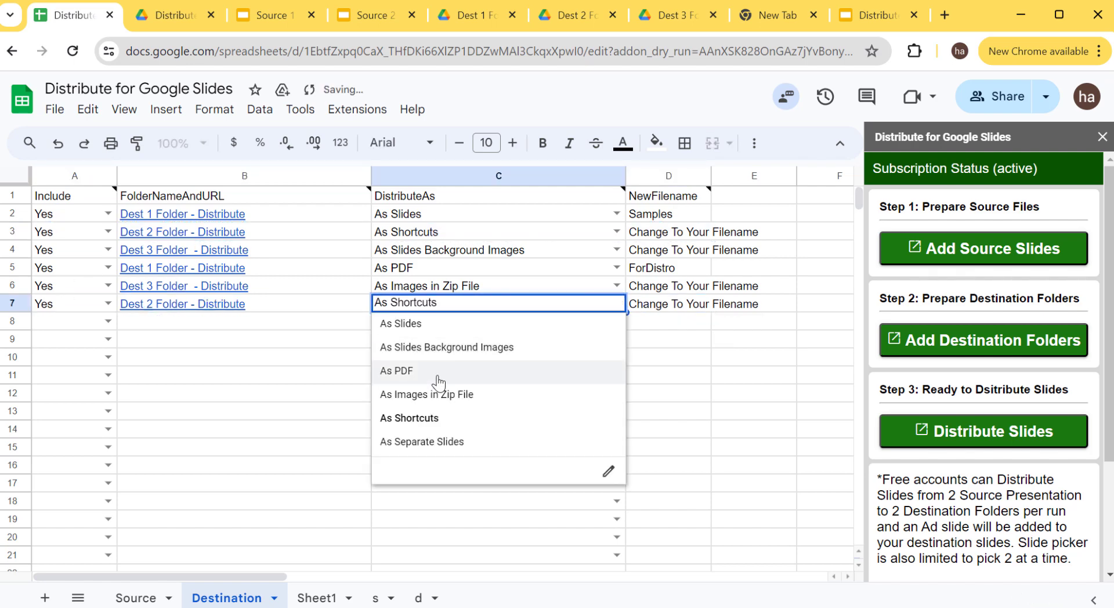
pyautogui.click(428, 441)
pyautogui.click(309, 360)
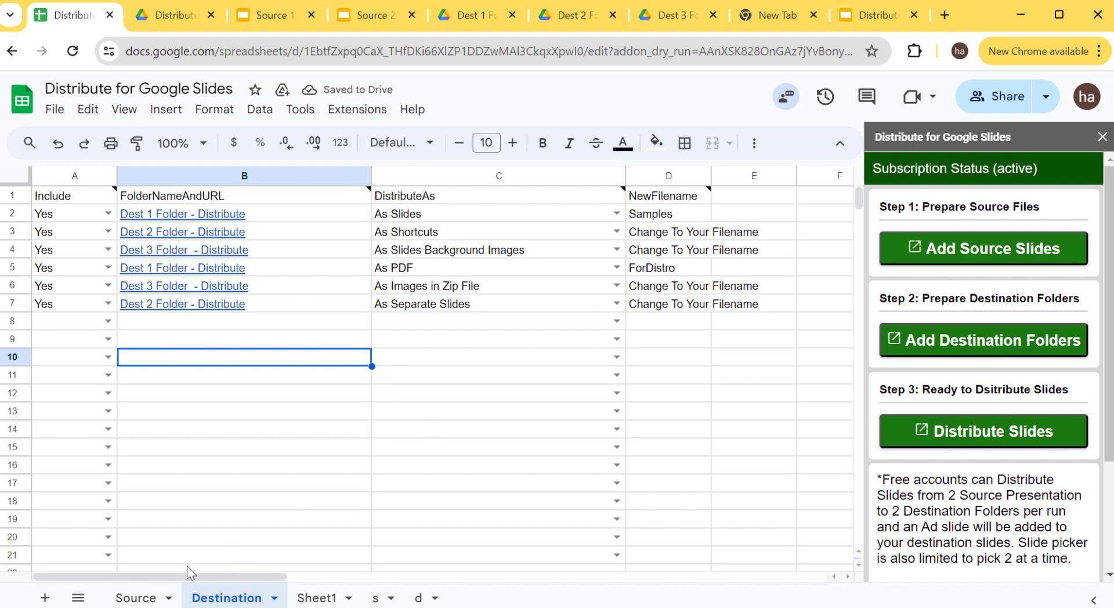
# Step: Check the entries on the Source sheet and run Distribute Slides
pyautogui.click(135, 598)
pyautogui.click(331, 304)
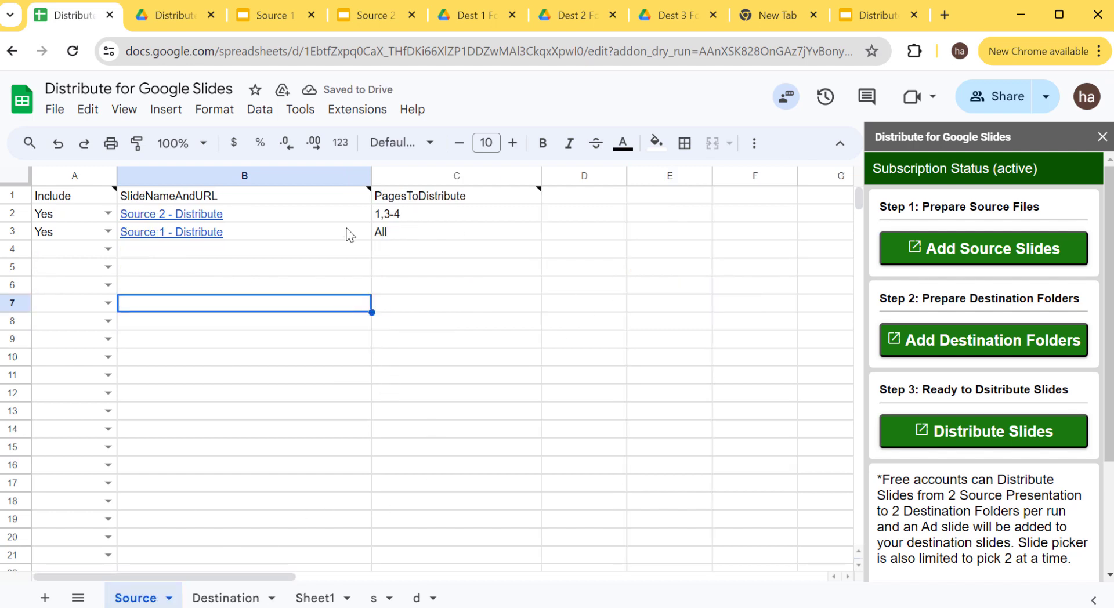
pyautogui.click(514, 305)
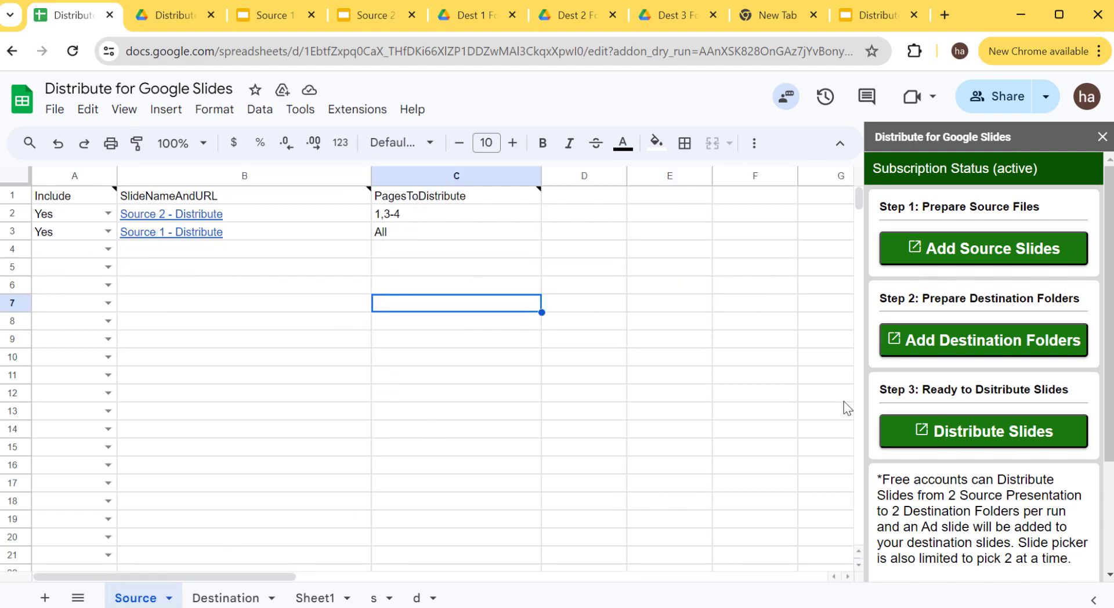
pyautogui.click(1004, 441)
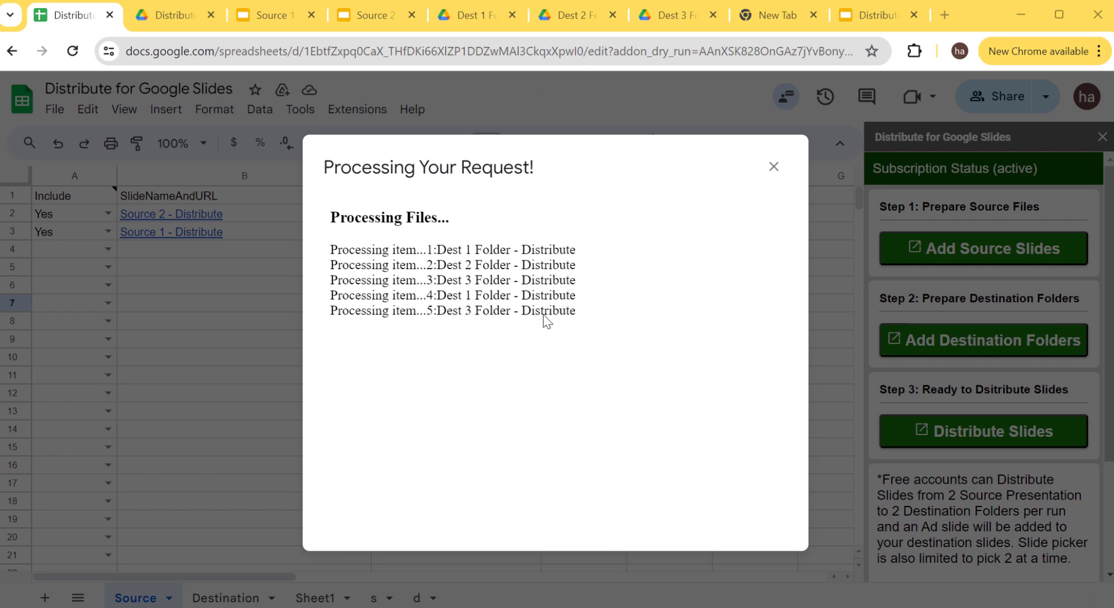
# Step: Open the same spreadsheet in a second browser tab and display its Destination sheet
pyautogui.click(562, 50)
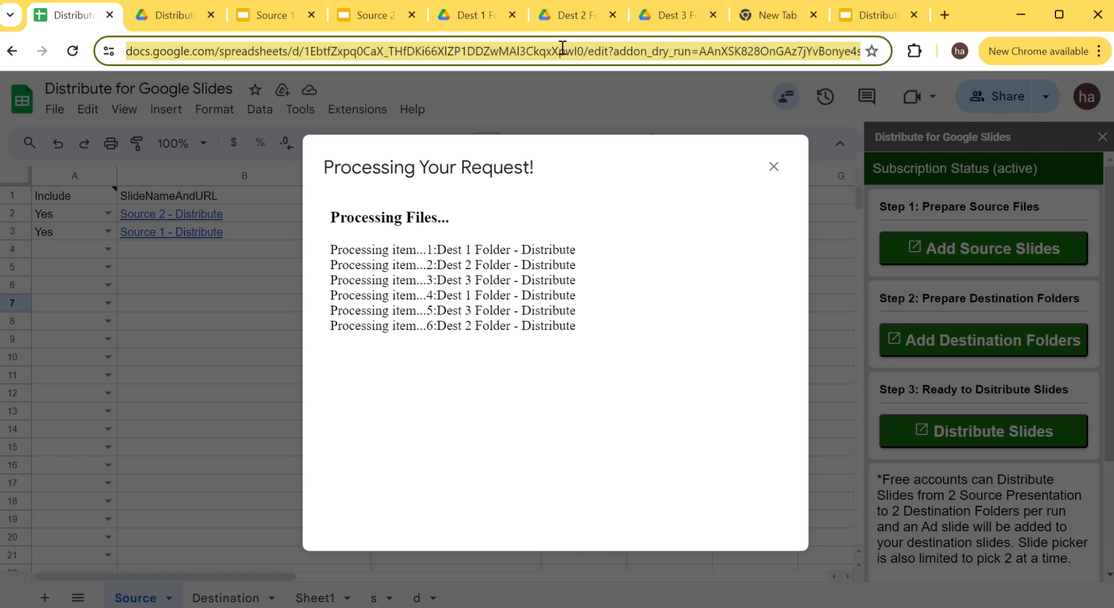
pyautogui.click(944, 15)
pyautogui.hotkey('ctrl', 'v')
pyautogui.press('Return')
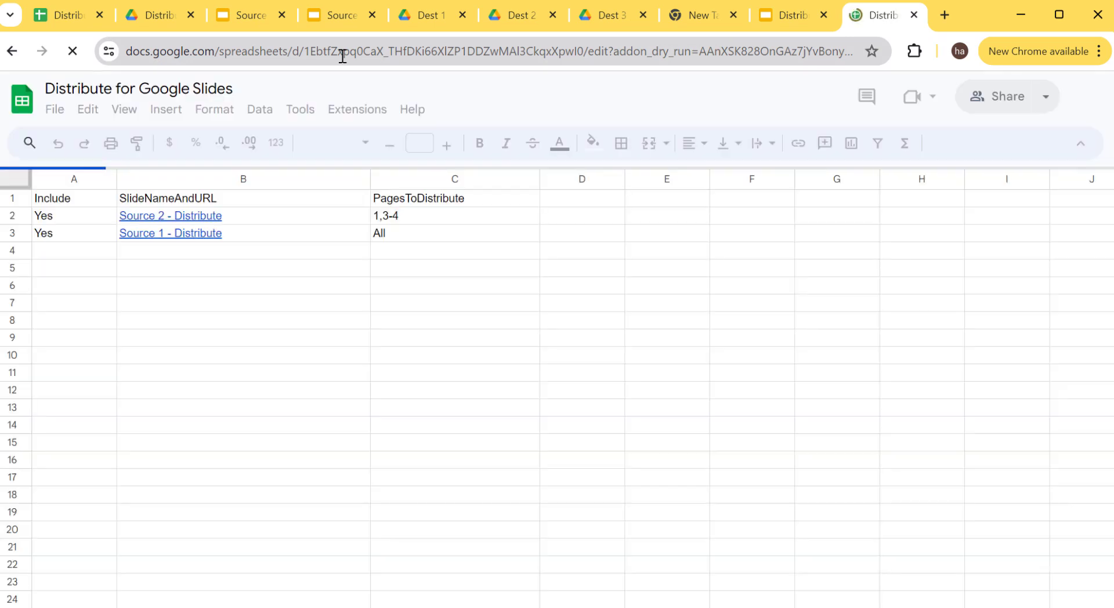
pyautogui.click(232, 598)
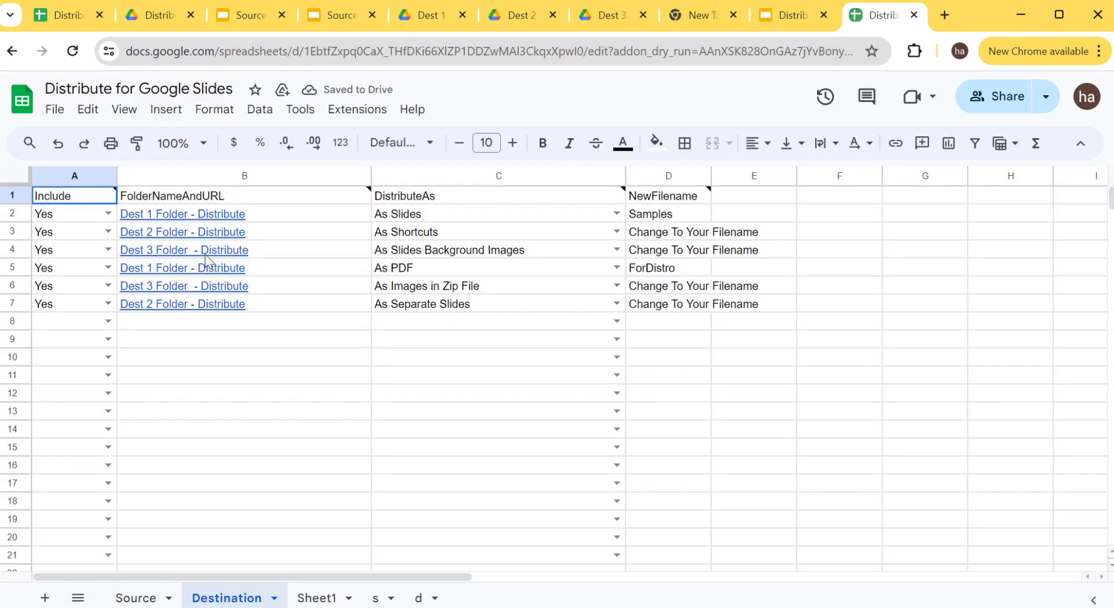
# Step: Review the two Dest 1 Folder entries on the Destination sheet and check the contents of Dest 1 Folder - Distribute in Google Drive
pyautogui.click(181, 271)
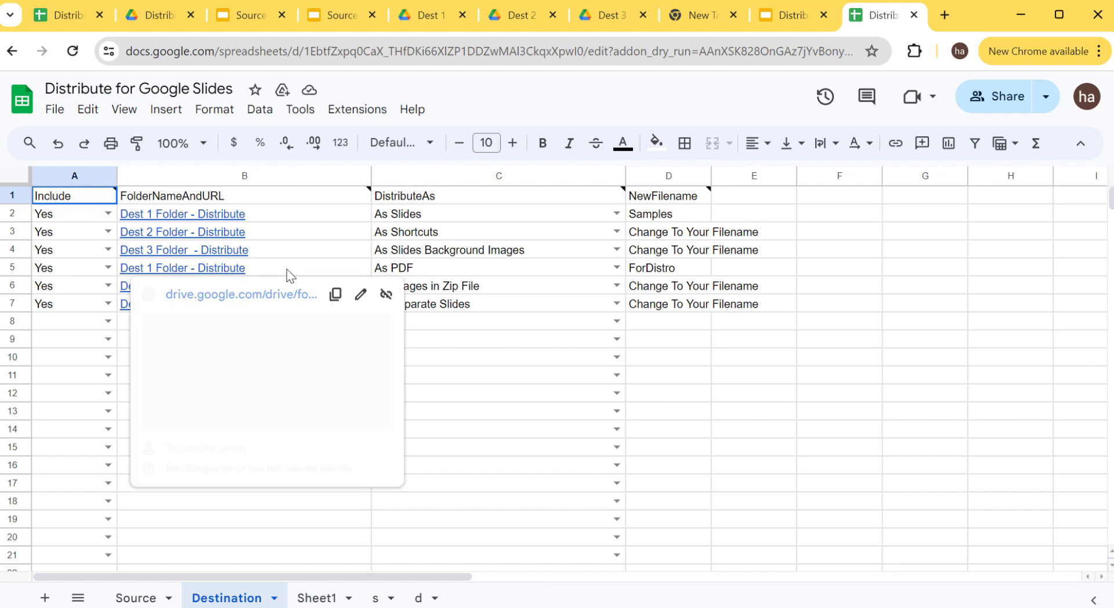
pyautogui.click(286, 215)
pyautogui.click(444, 214)
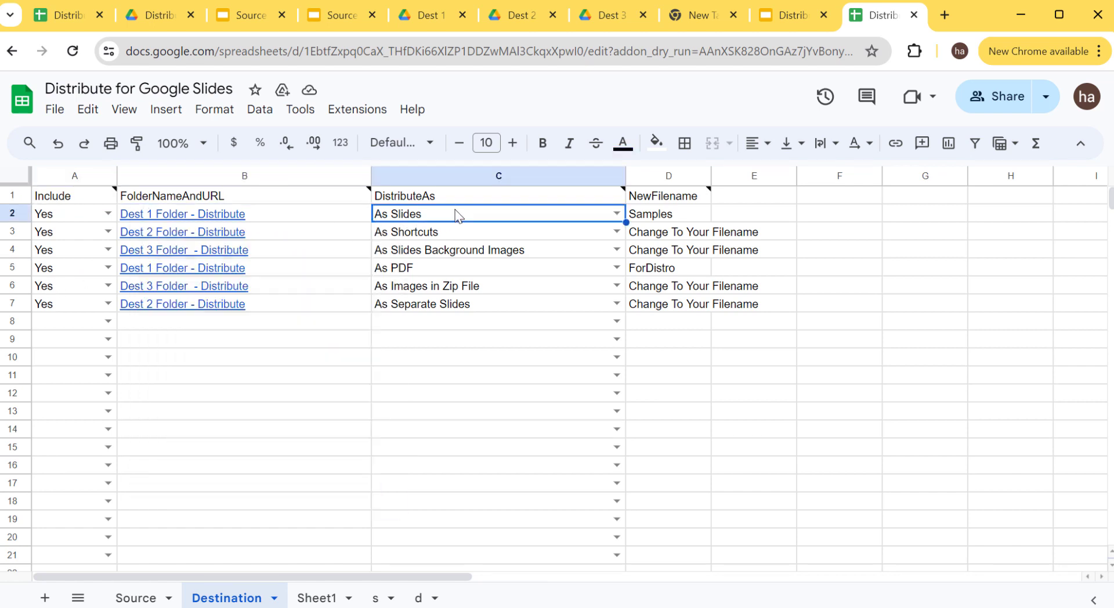
pyautogui.click(427, 267)
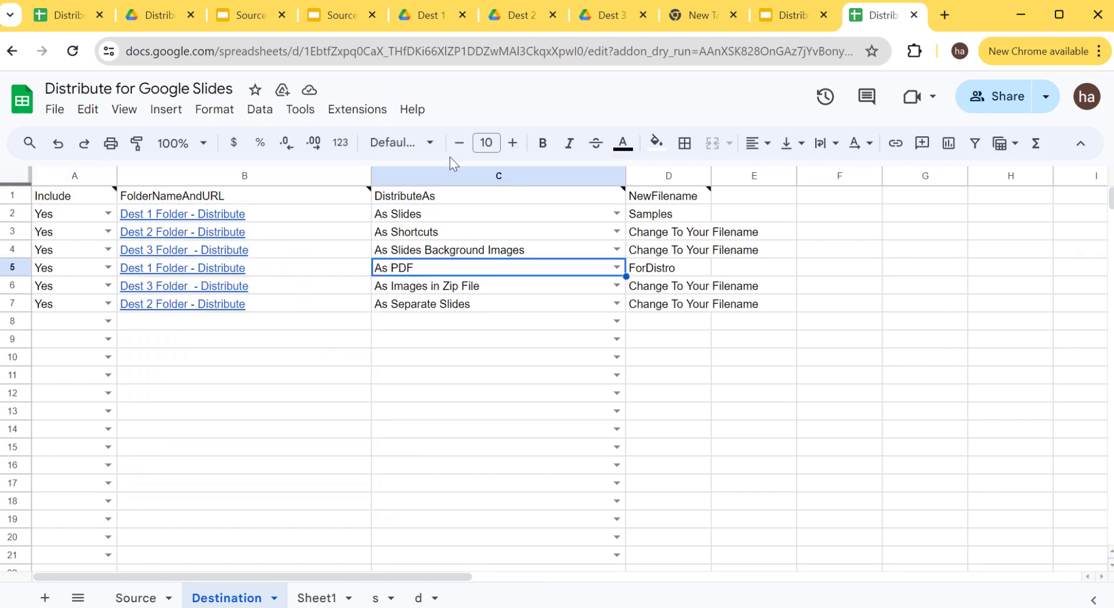
pyautogui.click(426, 22)
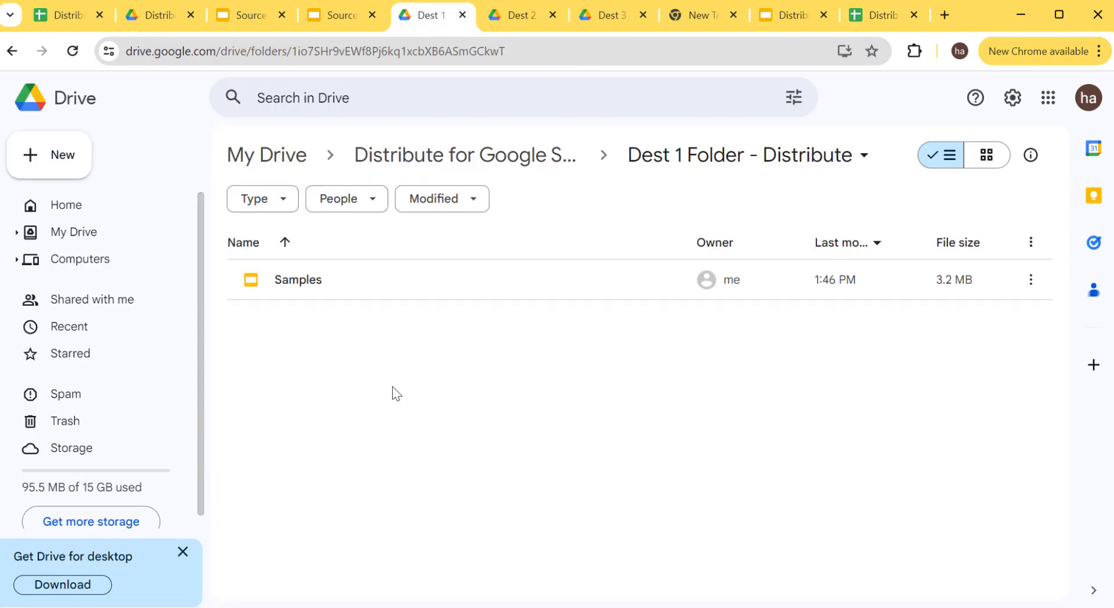
# Step: Check the distribution's progress and reload Dest 1 Folder - Distribute to compare its files with the Destination sheet
pyautogui.click(60, 16)
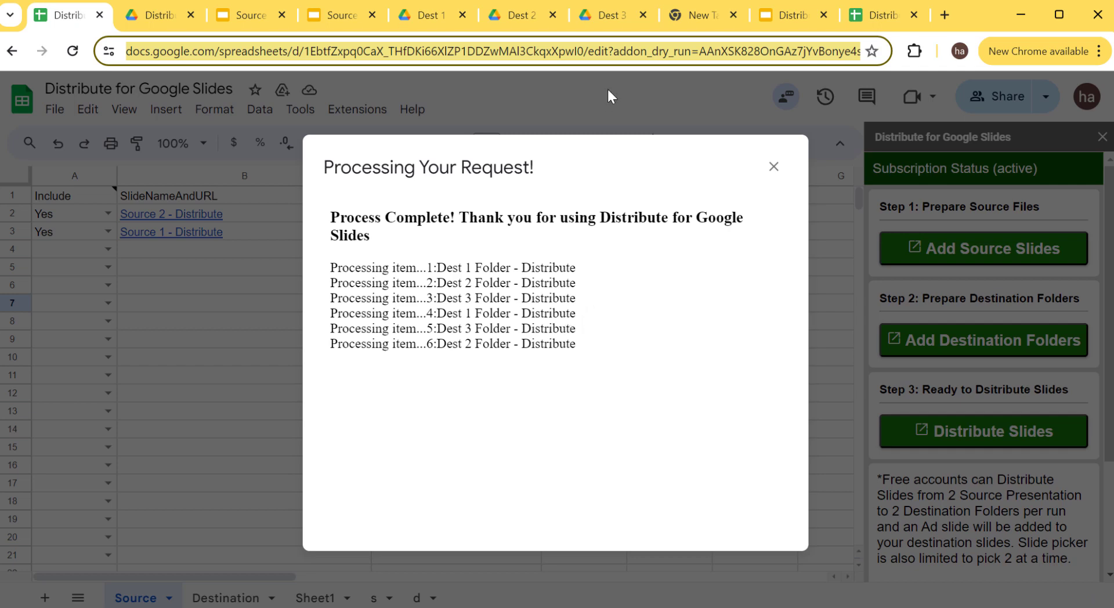
pyautogui.click(413, 19)
pyautogui.click(73, 51)
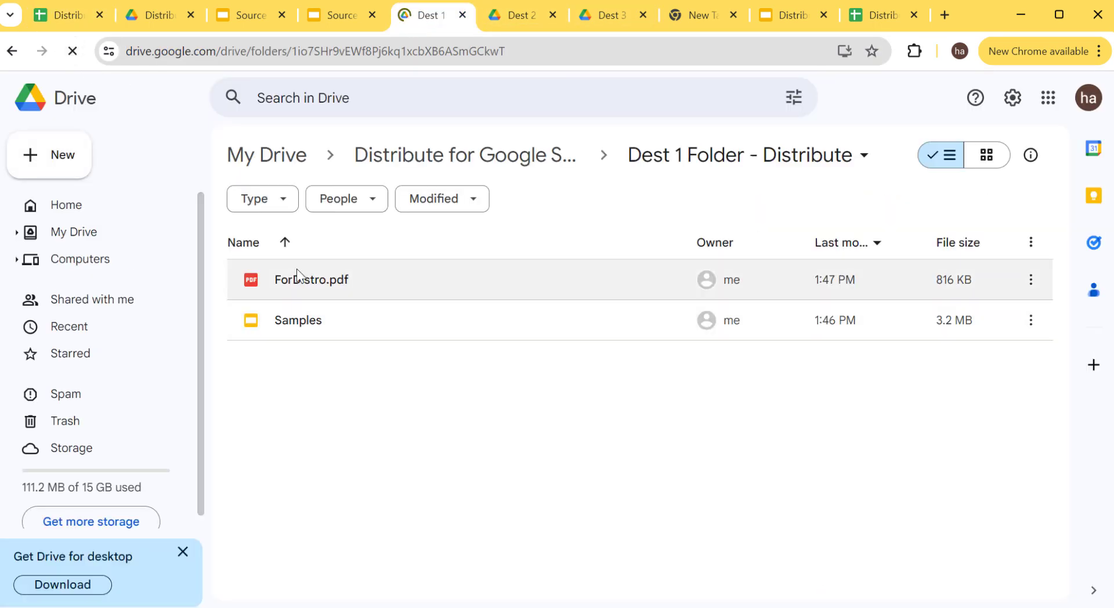
pyautogui.click(877, 16)
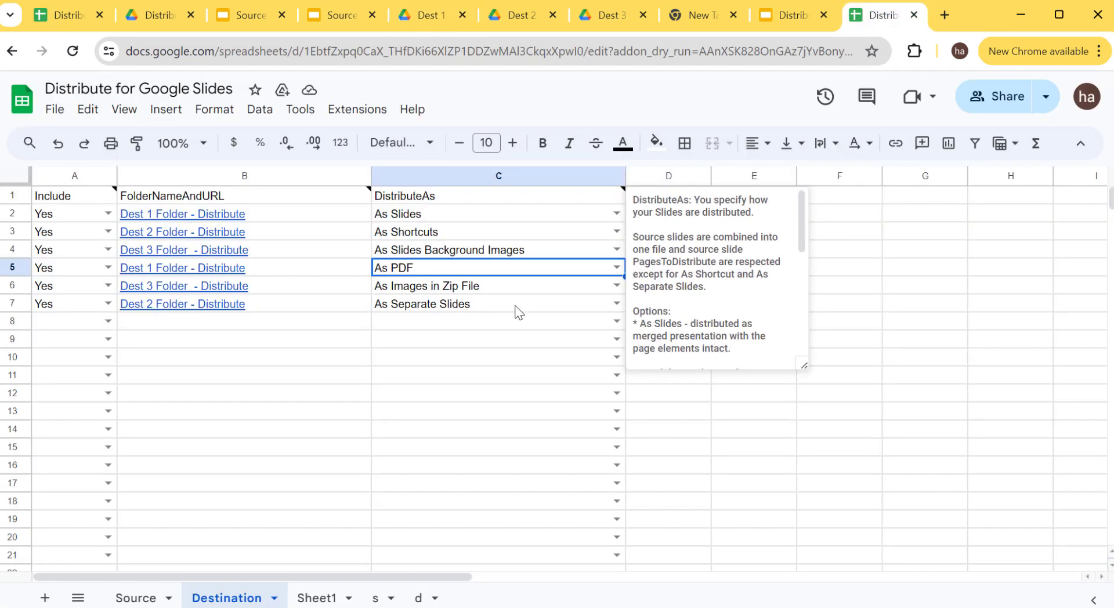
# Step: Check the NewFilename entries of the two Dest 1 Folder rows and open the Samples presentation from Dest 1 Folder - Distribute
pyautogui.click(303, 376)
pyautogui.click(667, 214)
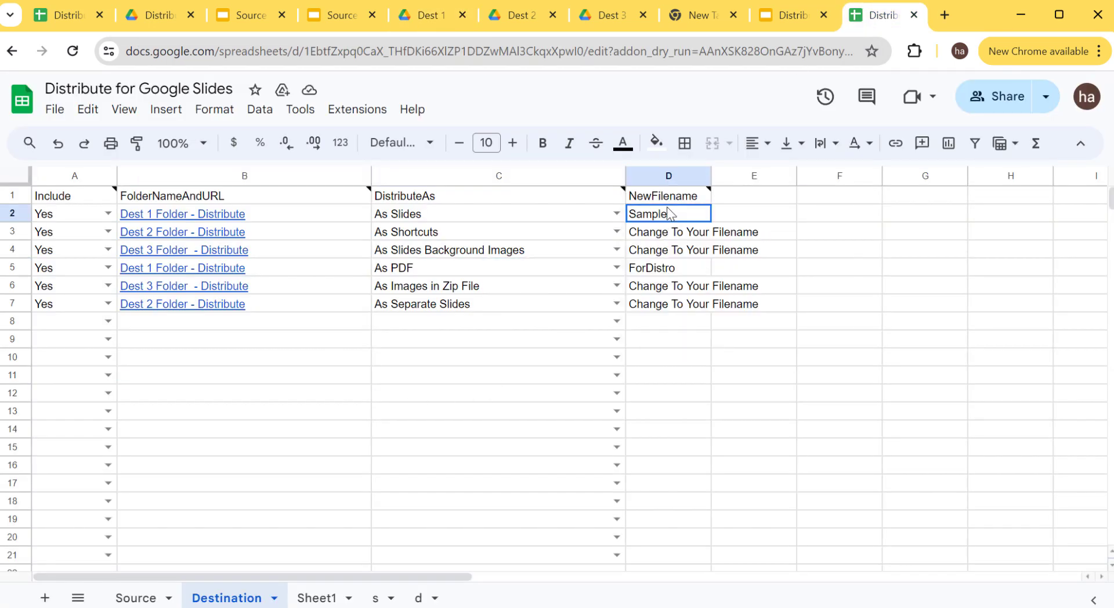
pyautogui.click(667, 266)
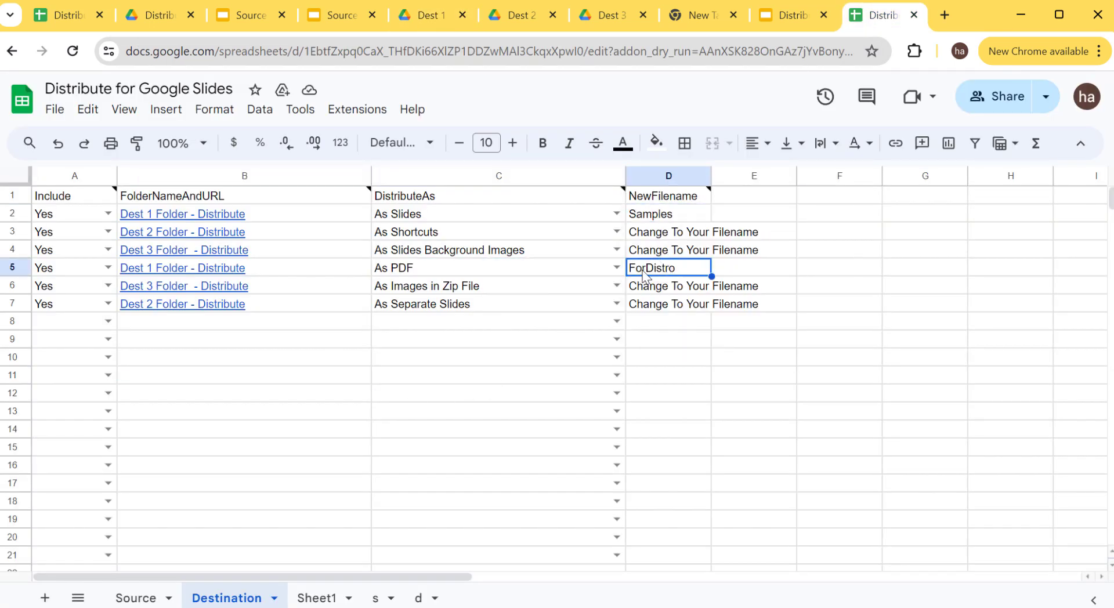
pyautogui.click(668, 220)
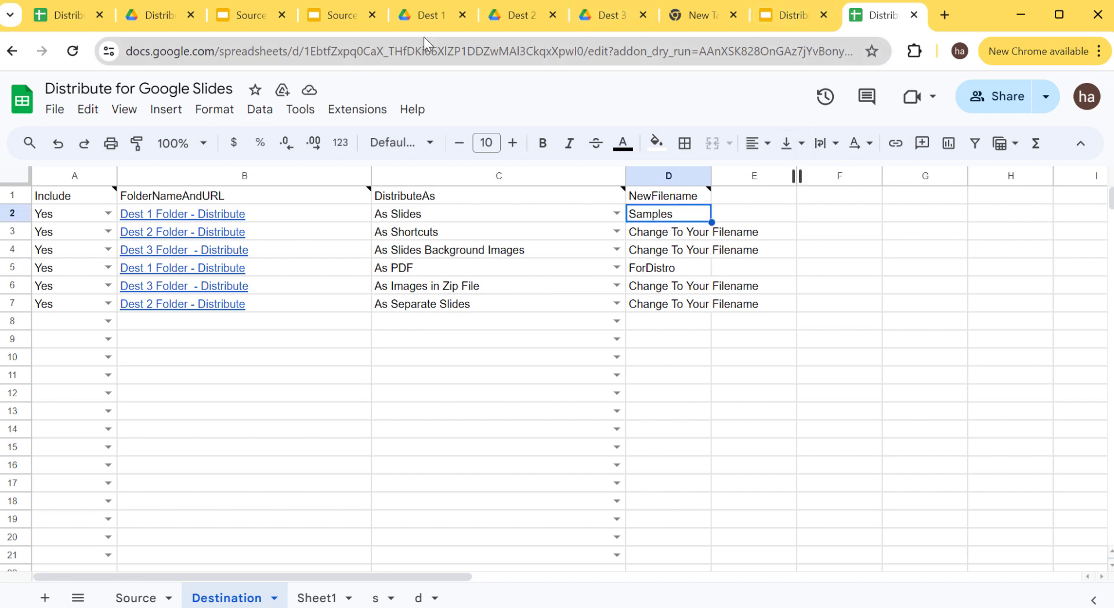
pyautogui.click(429, 16)
pyautogui.doubleClick(380, 330)
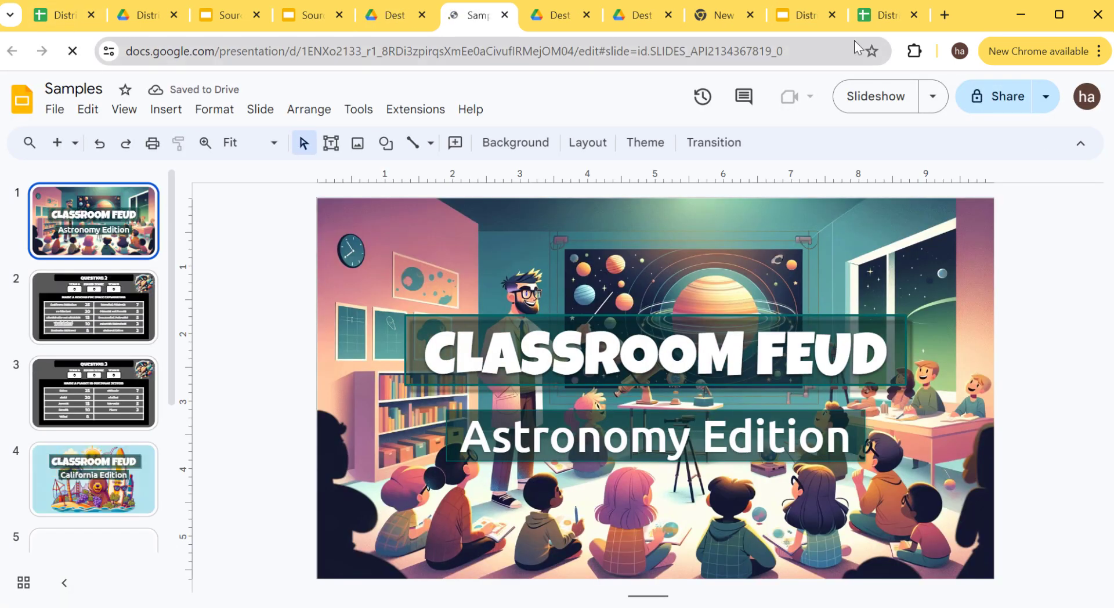
# Step: Check PagesToDistribute on the Source sheet and look through the slides of Source 1 - Distribute and Source 2 - Distribute
pyautogui.click(876, 21)
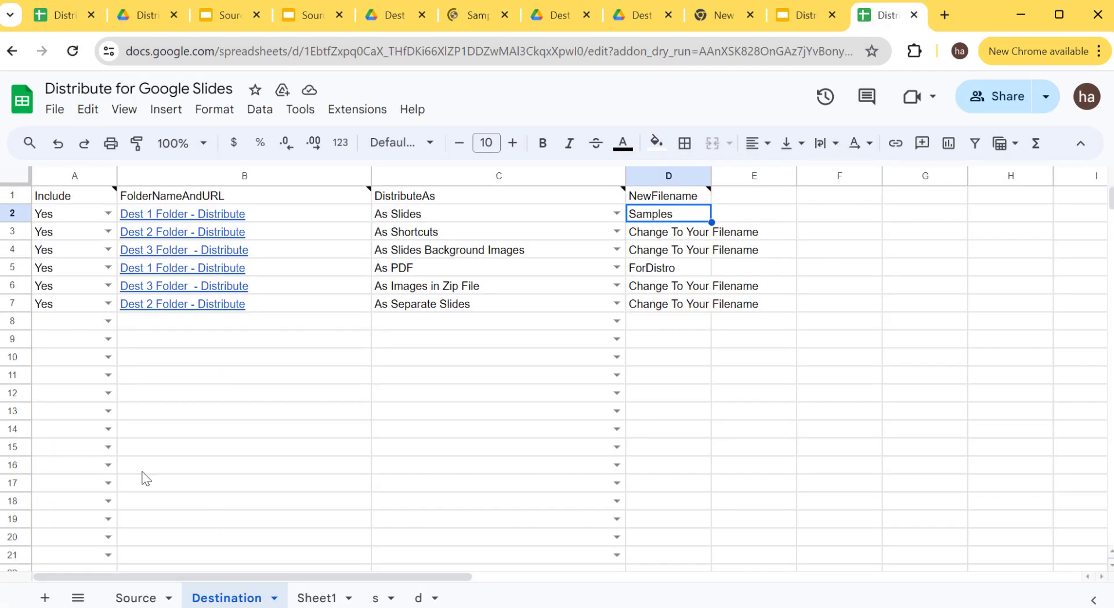
pyautogui.click(135, 598)
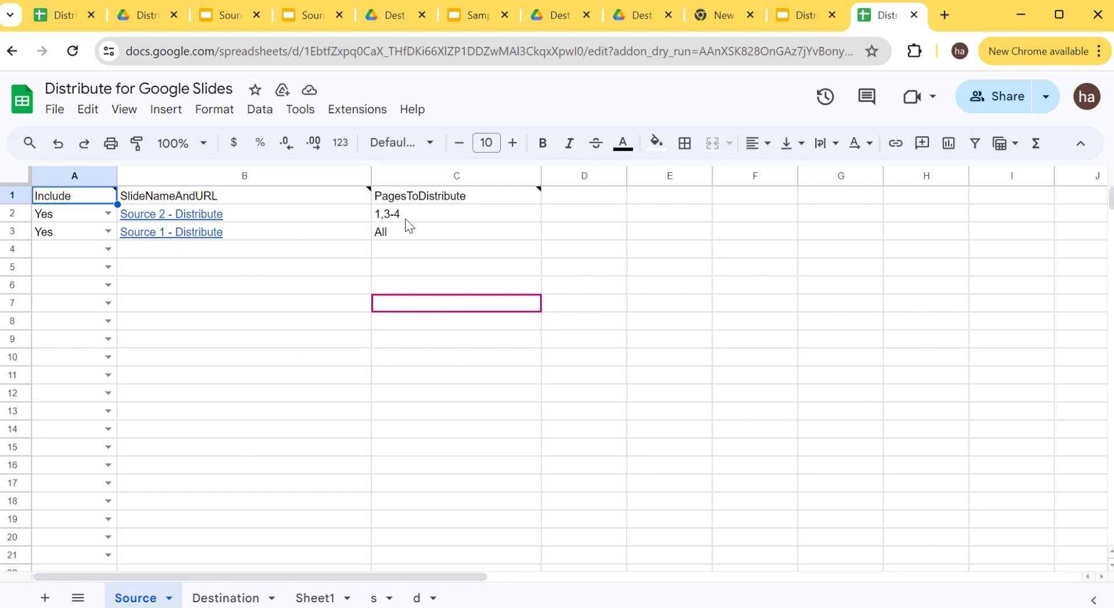
pyautogui.click(235, 17)
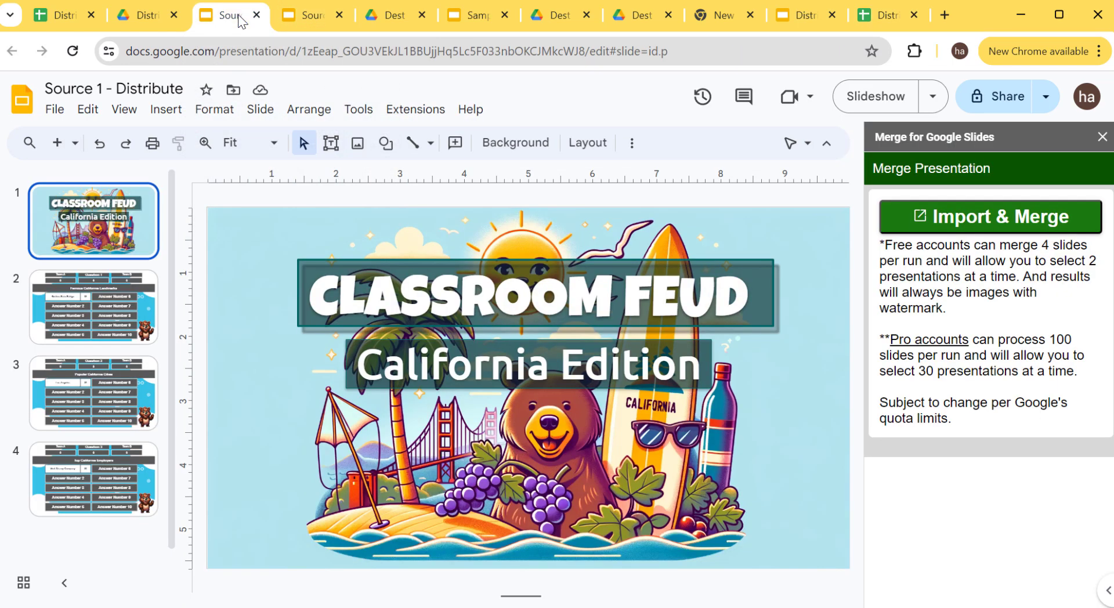
pyautogui.click(110, 321)
pyautogui.click(108, 409)
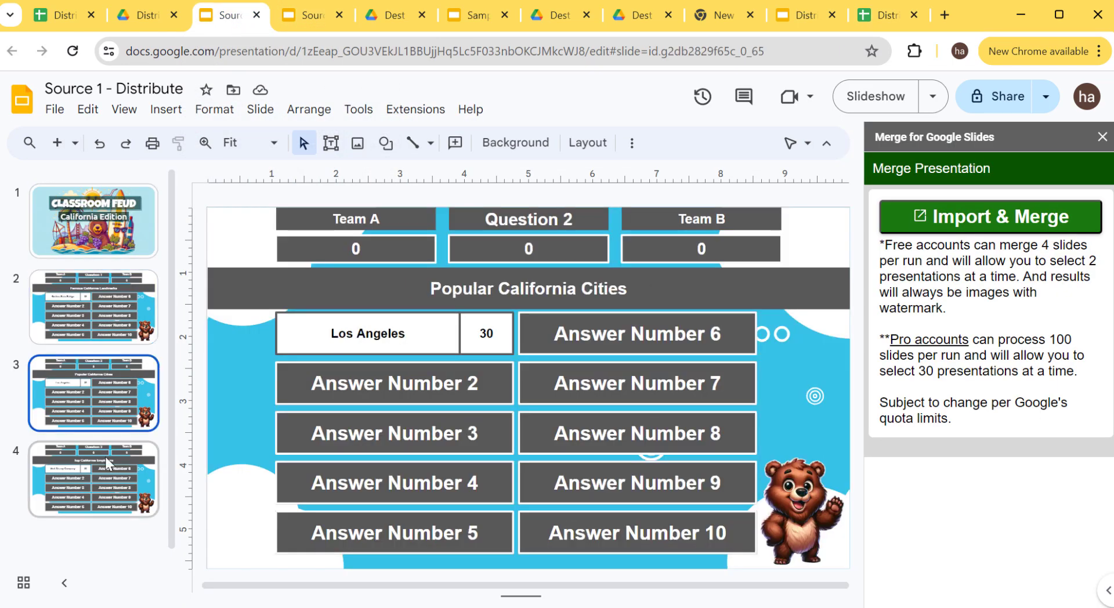
pyautogui.click(109, 463)
pyautogui.click(296, 23)
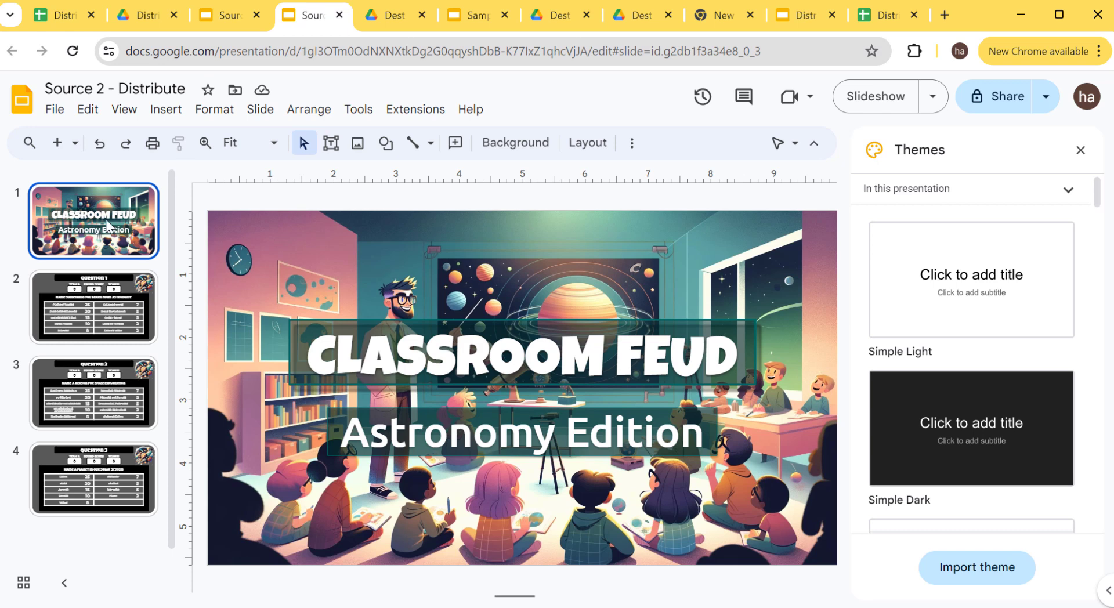
pyautogui.click(107, 394)
pyautogui.click(87, 499)
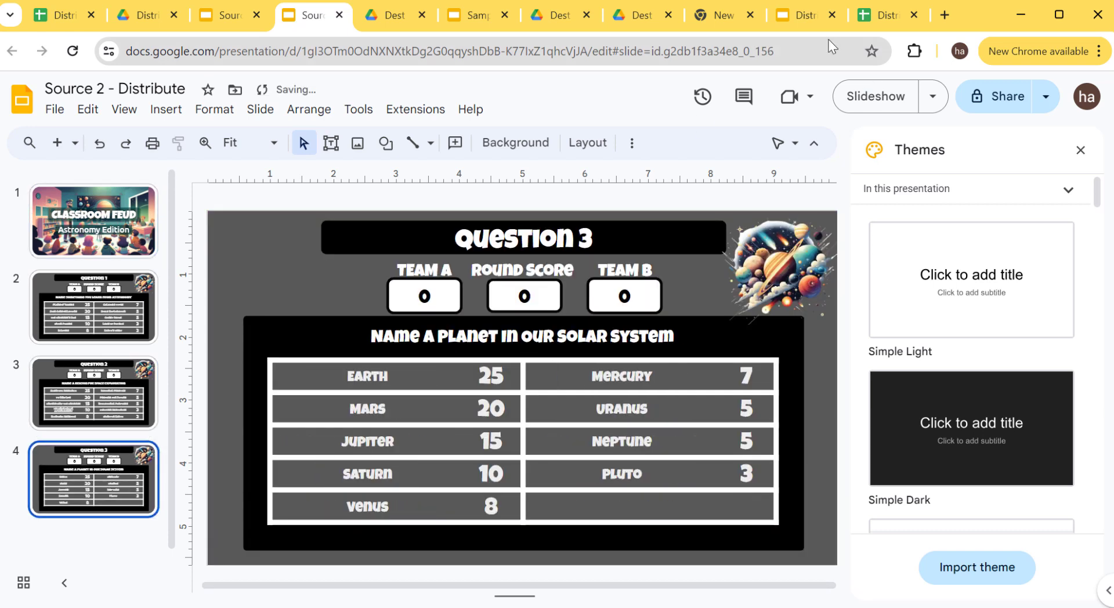
# Step: Go through all slides of the Samples presentation to compare them with the source slides chosen for distribution
pyautogui.click(795, 17)
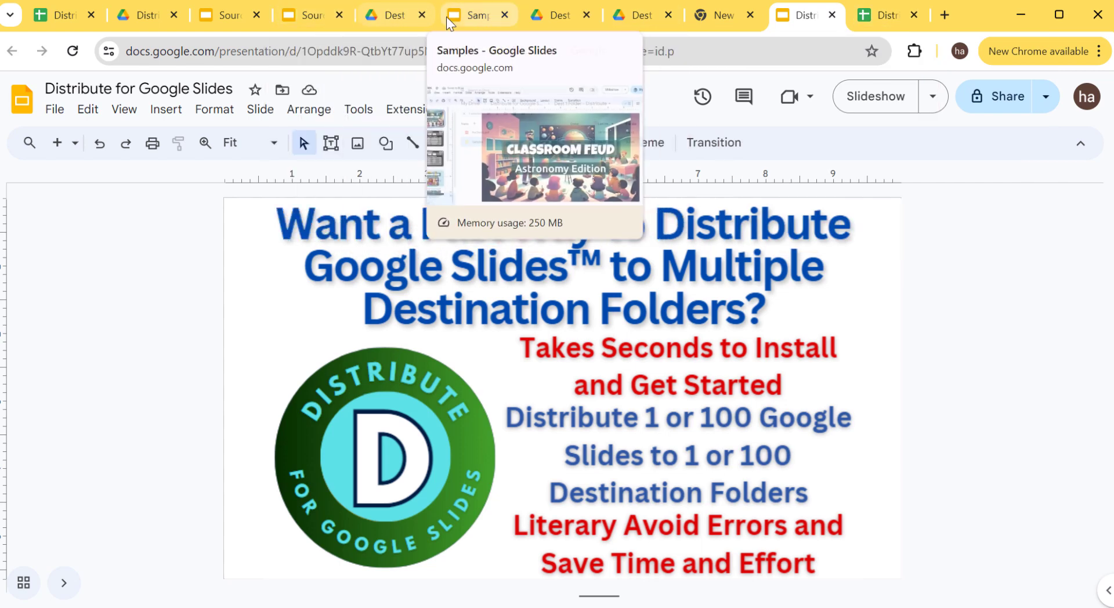
pyautogui.click(447, 16)
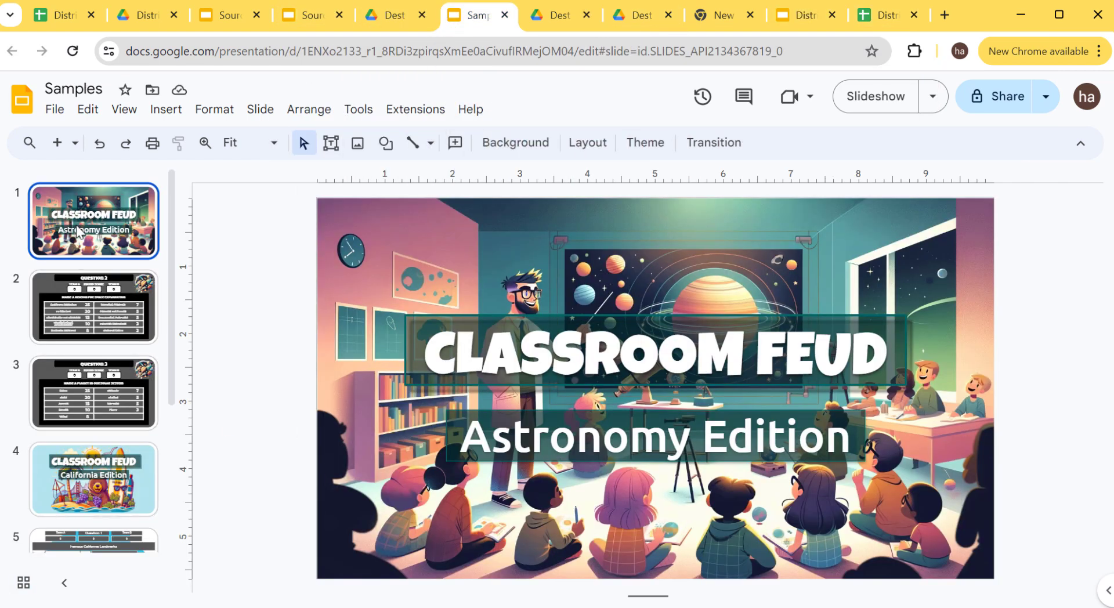
pyautogui.click(107, 322)
pyautogui.click(84, 404)
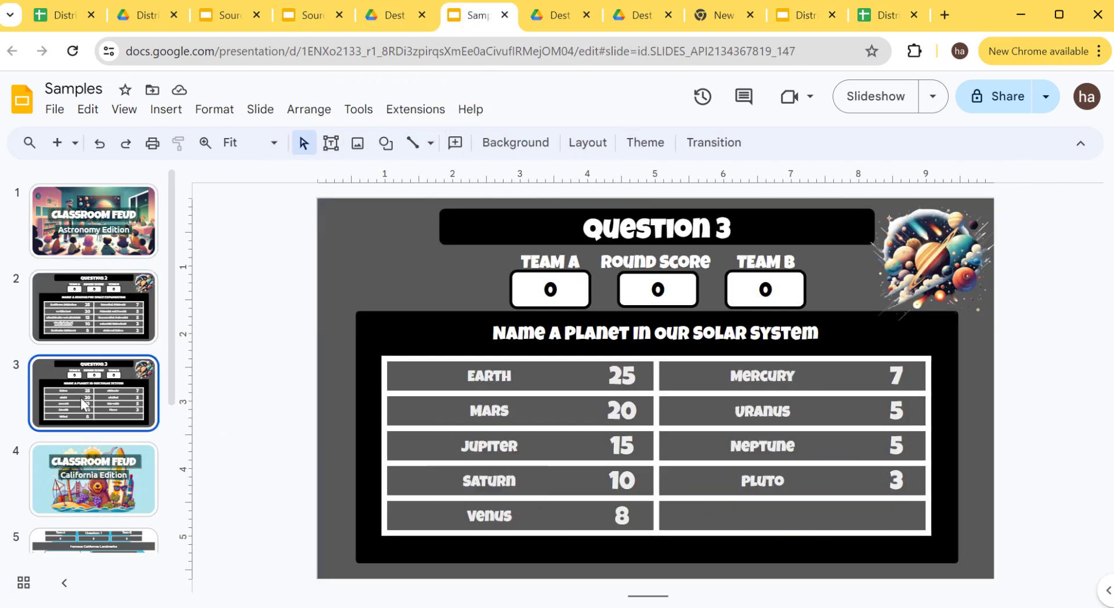
pyautogui.click(89, 213)
pyautogui.click(88, 325)
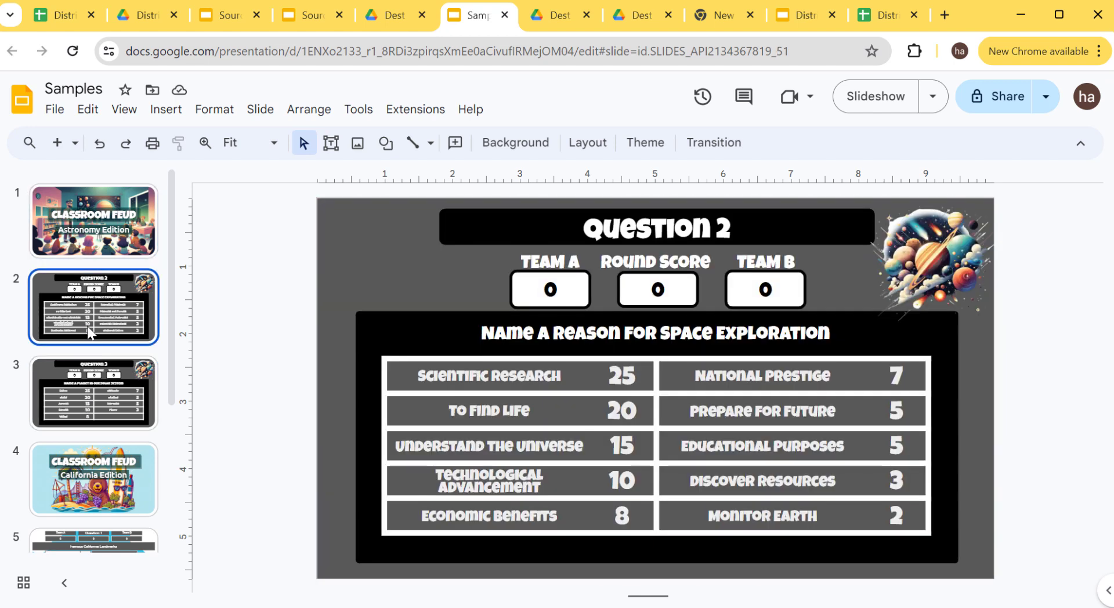
pyautogui.click(89, 394)
pyautogui.click(84, 449)
pyautogui.scroll(-4, 92, 488)
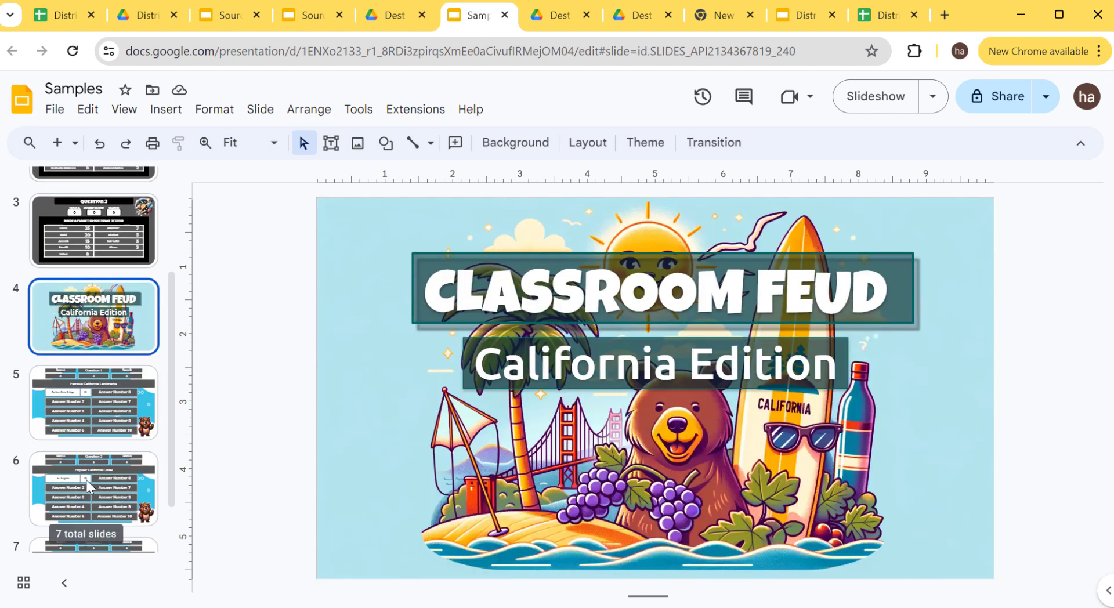
pyautogui.click(99, 361)
pyautogui.click(93, 427)
pyautogui.click(102, 473)
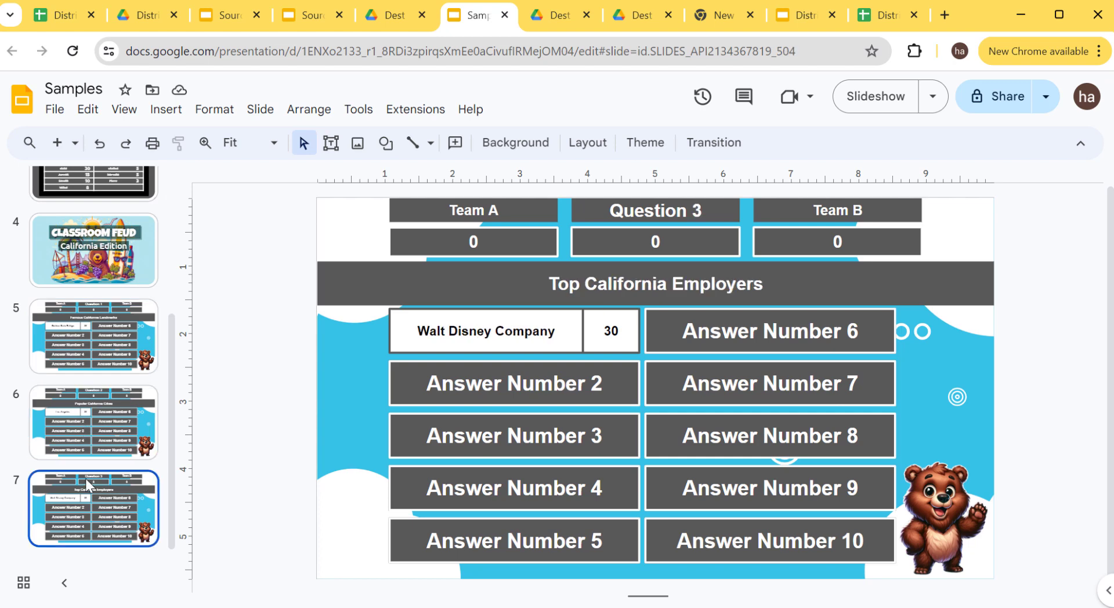
pyautogui.scroll(4, 90, 486)
# Step: Open ForDistro.pdf from Dest 1 Folder - Distribute and look through its pages
pyautogui.click(389, 15)
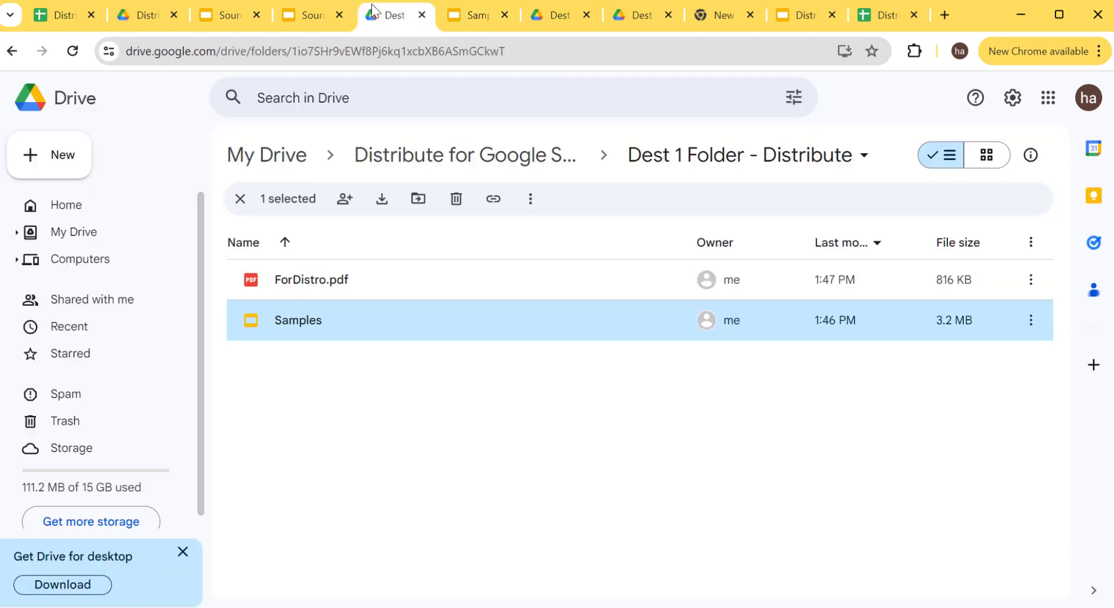
pyautogui.click(355, 280)
pyautogui.doubleClick(355, 280)
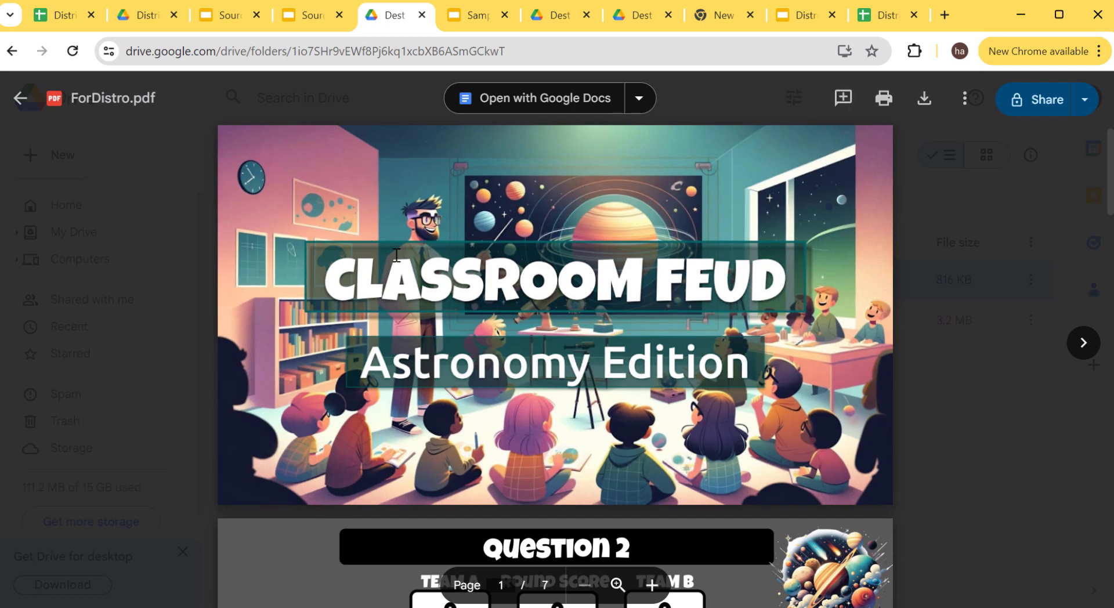
pyautogui.scroll(-20, 396, 255)
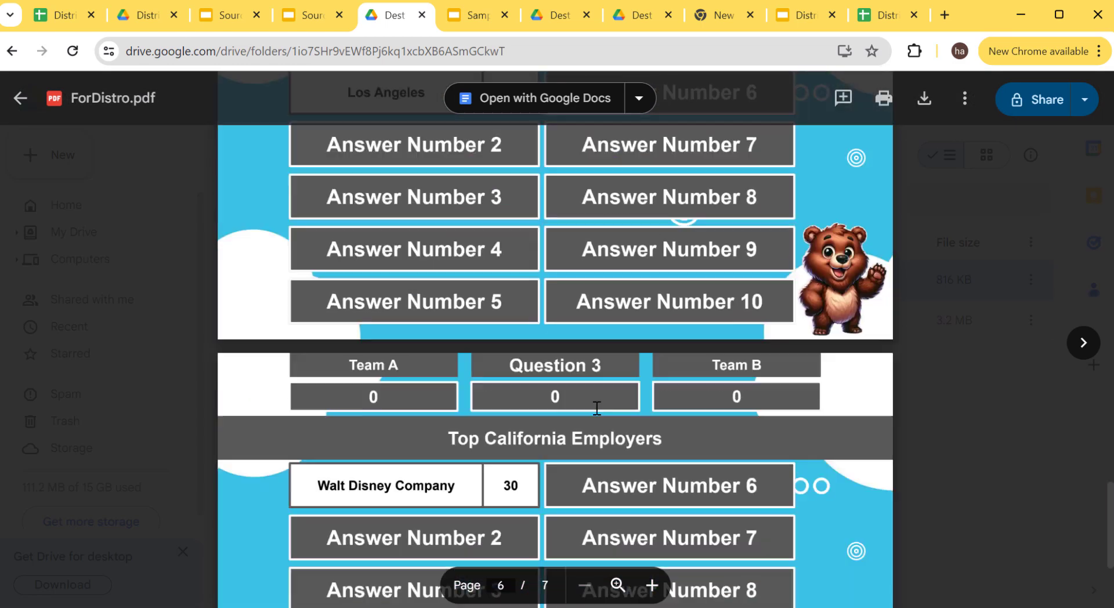
pyautogui.scroll(-3, 596, 407)
pyautogui.scroll(20, 596, 408)
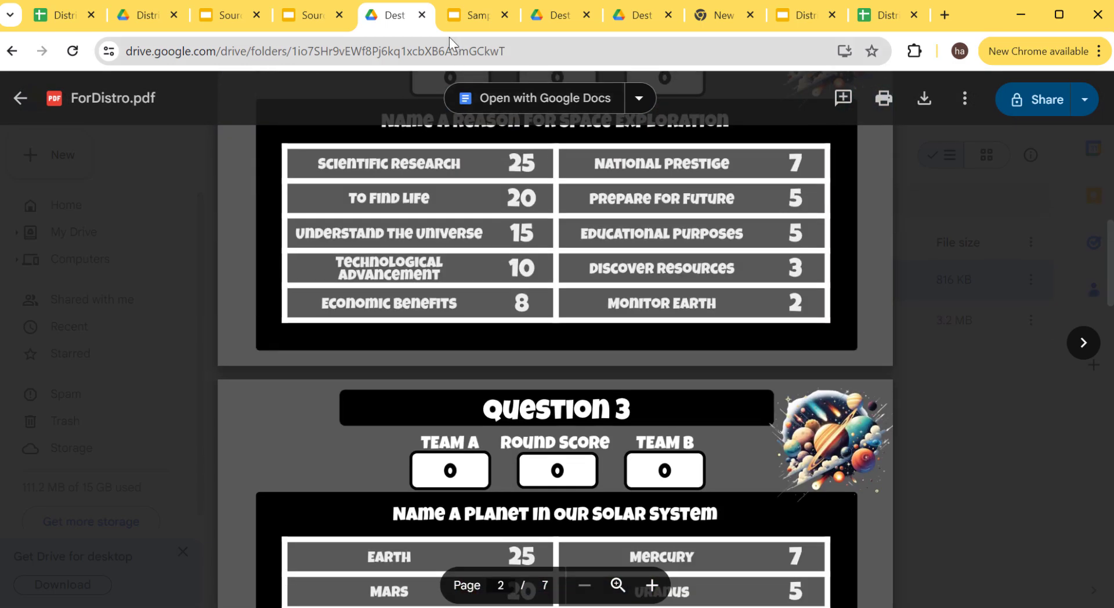
# Step: Close the Samples presentation and the ForDistro.pdf preview
pyautogui.click(461, 20)
pyautogui.click(504, 15)
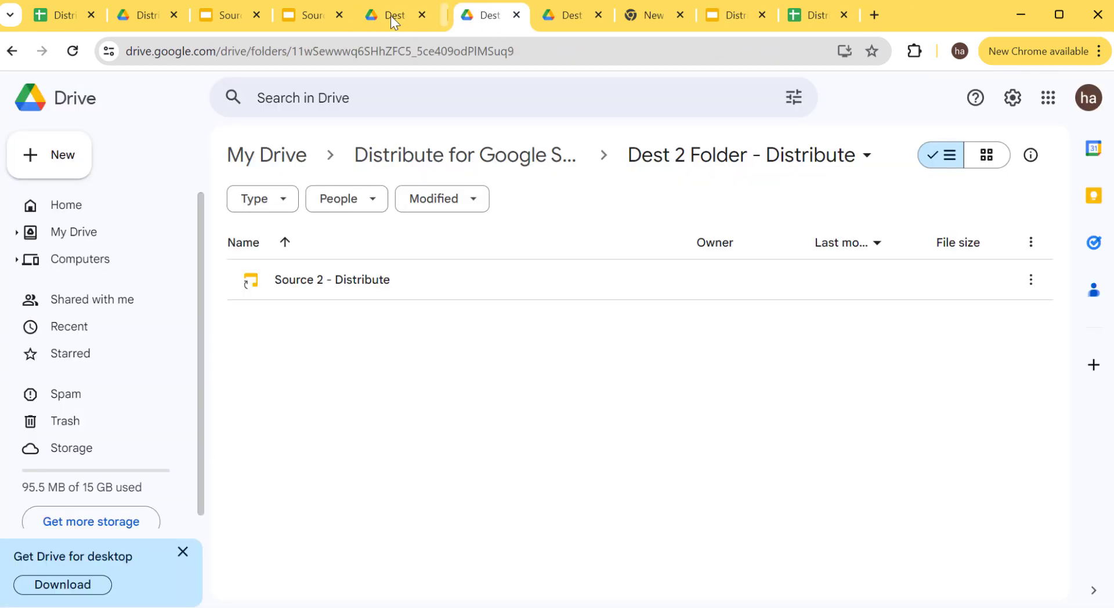
pyautogui.click(395, 15)
pyautogui.click(20, 98)
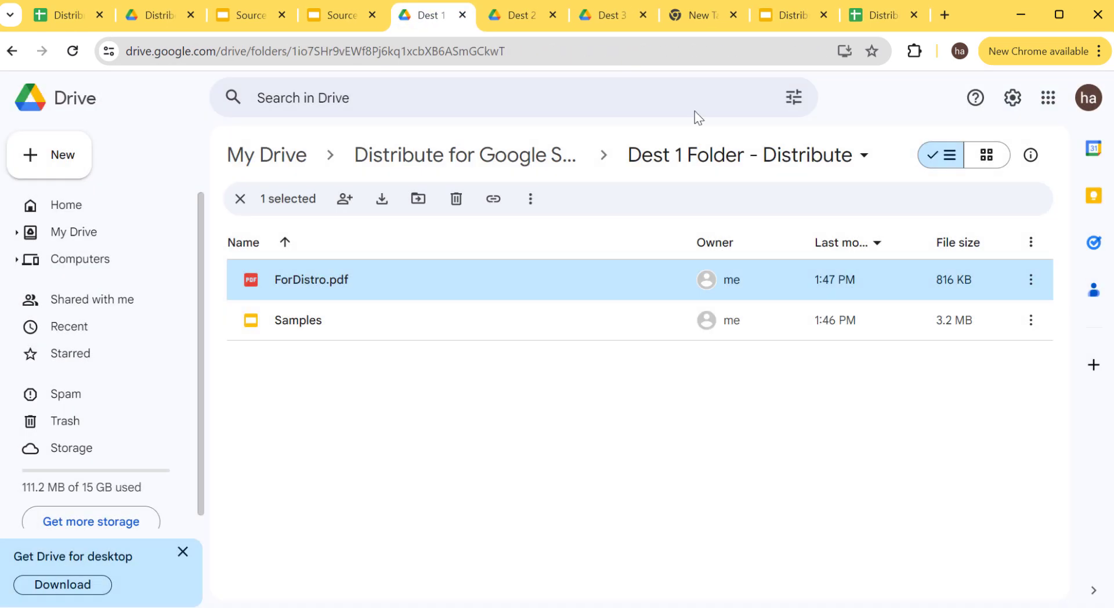
# Step: Return to the Destination sheet and review the DistributeAs settings of the two Dest 2 Folder rows
pyautogui.click(880, 18)
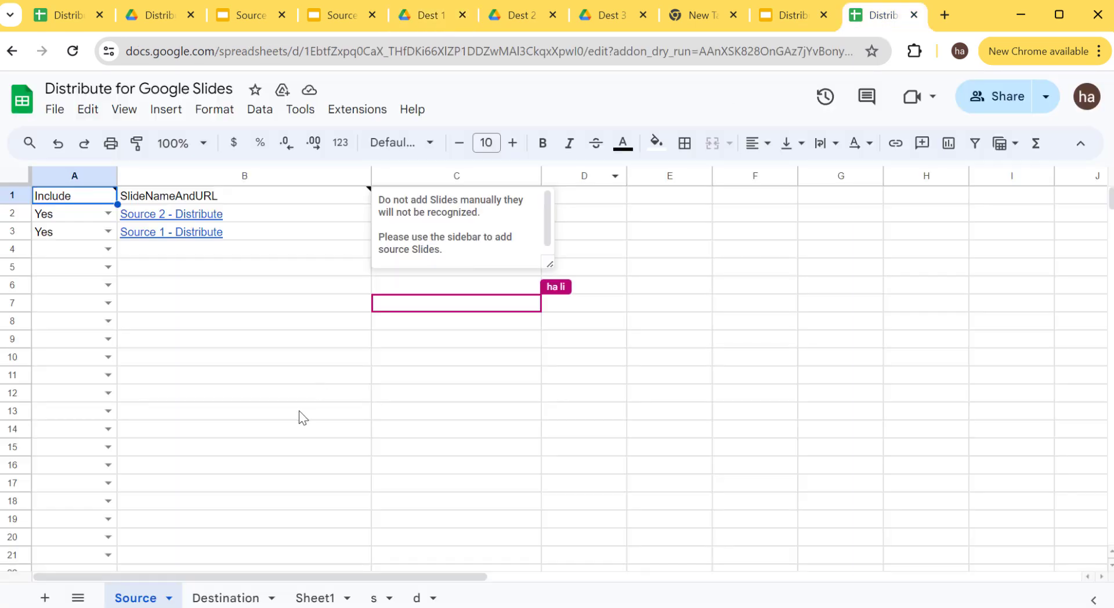
pyautogui.click(313, 339)
pyautogui.click(244, 598)
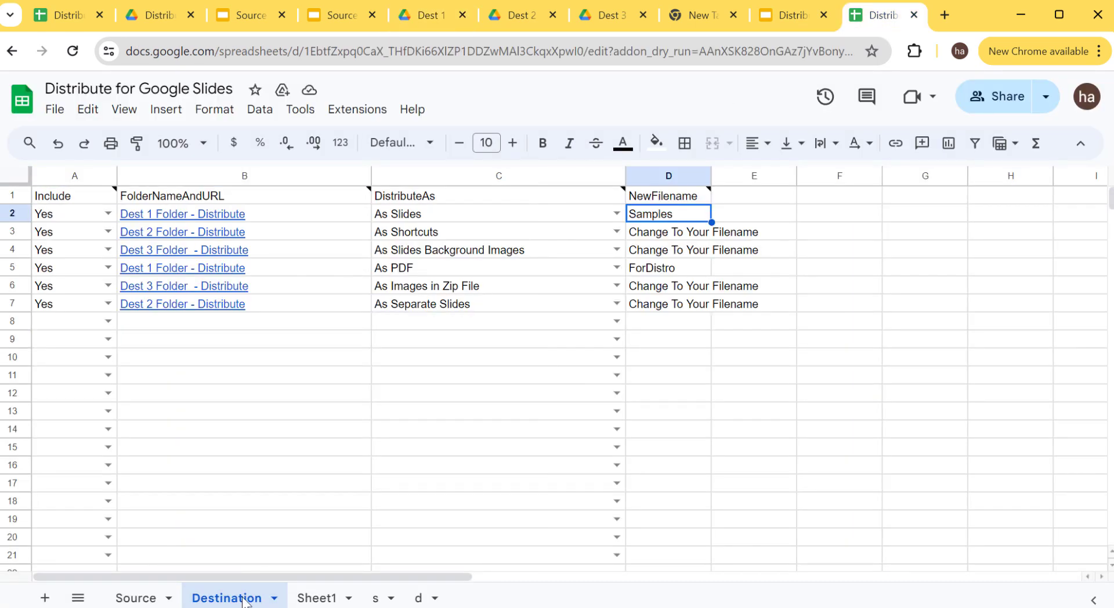
pyautogui.click(263, 410)
pyautogui.click(256, 231)
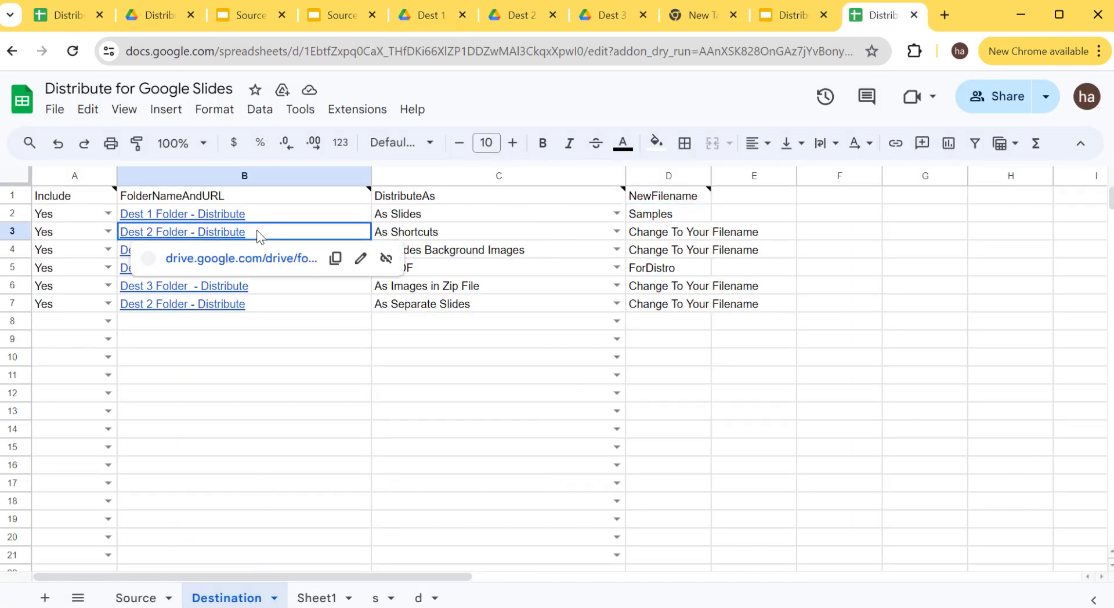
pyautogui.click(455, 230)
pyautogui.click(430, 307)
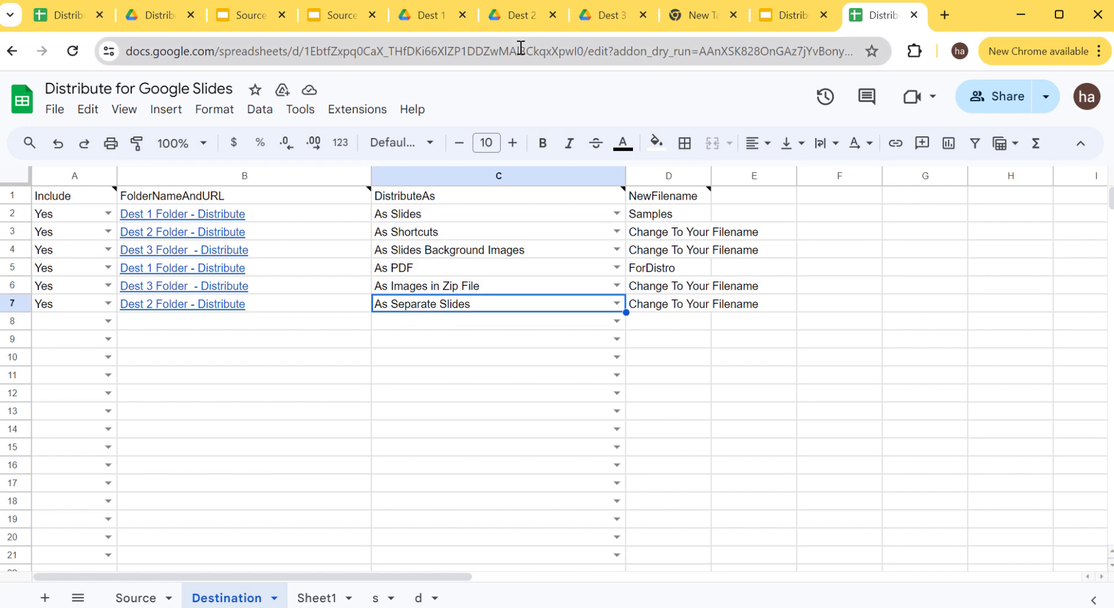
# Step: Reload Dest 2 Folder - Distribute in Google Drive and check its separate Slides files and shortcuts
pyautogui.click(521, 17)
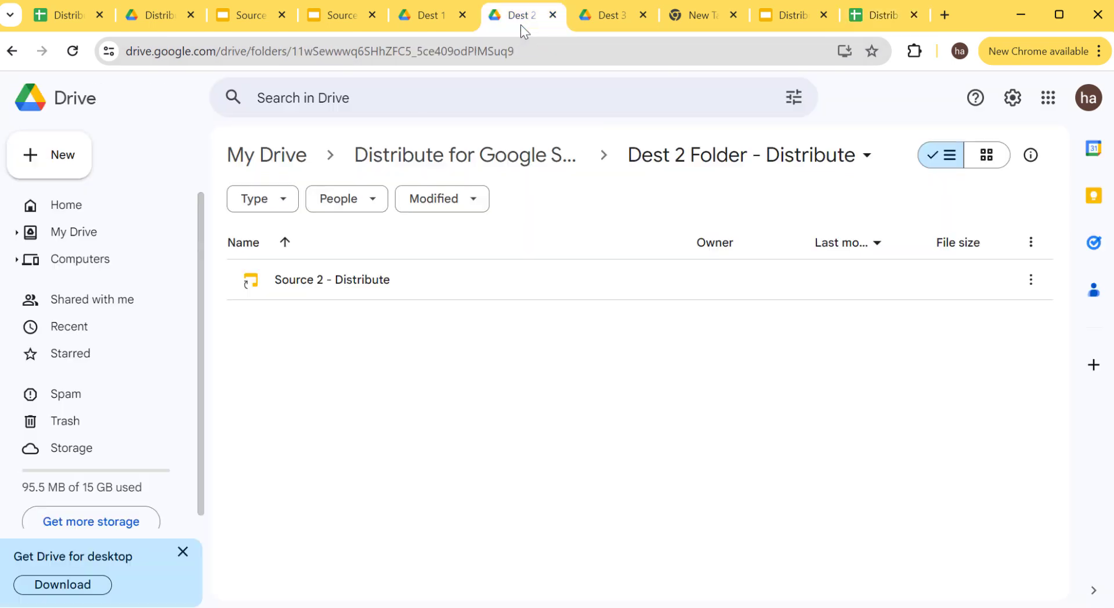
pyautogui.click(72, 51)
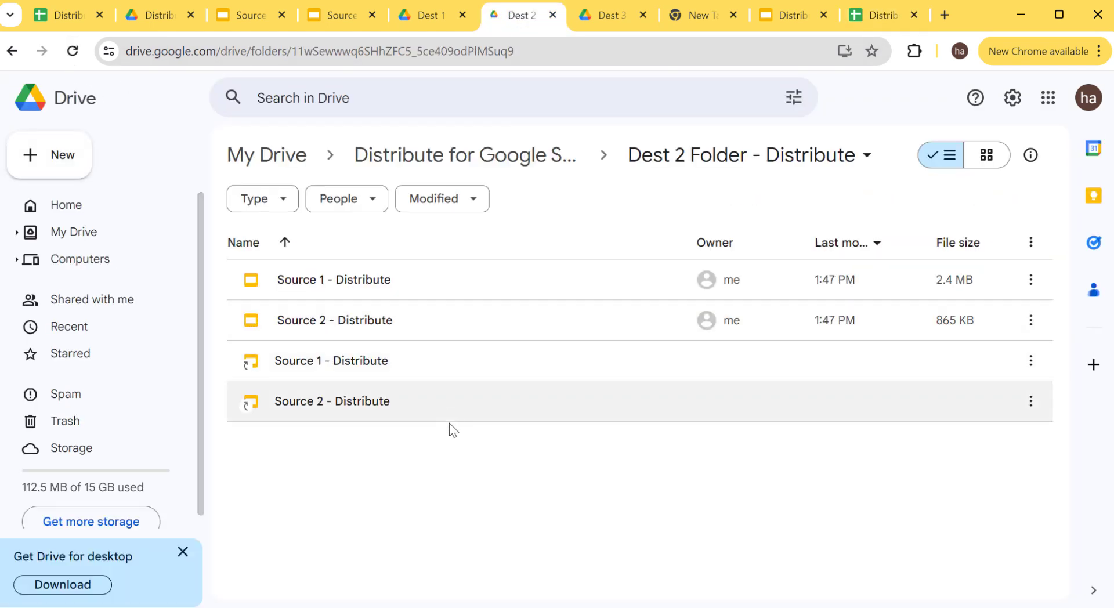
pyautogui.click(394, 288)
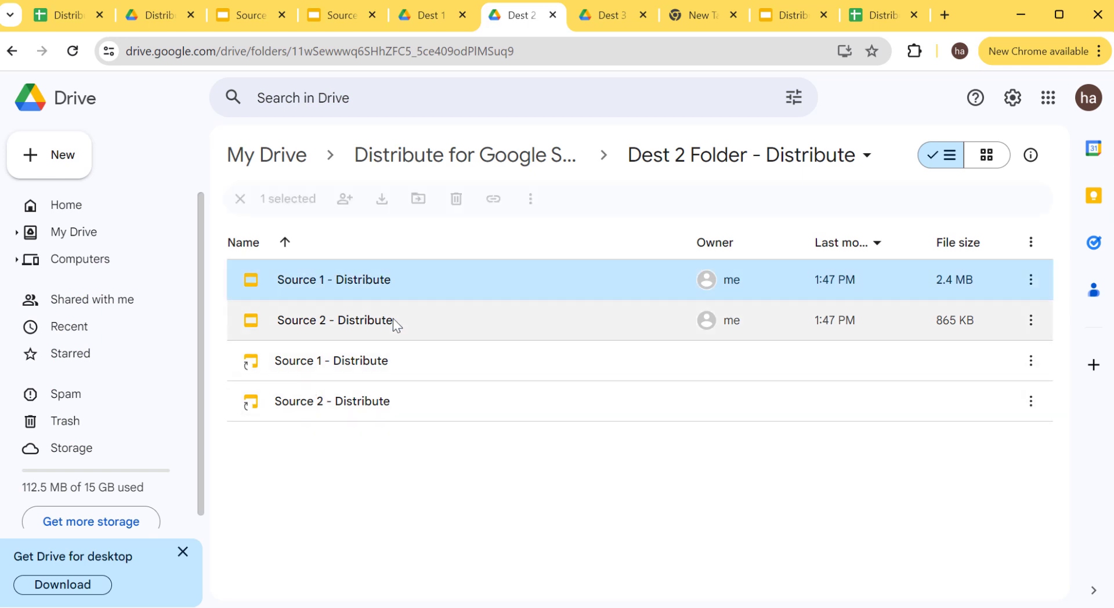
pyautogui.click(393, 321)
pyautogui.click(399, 284)
pyautogui.click(397, 322)
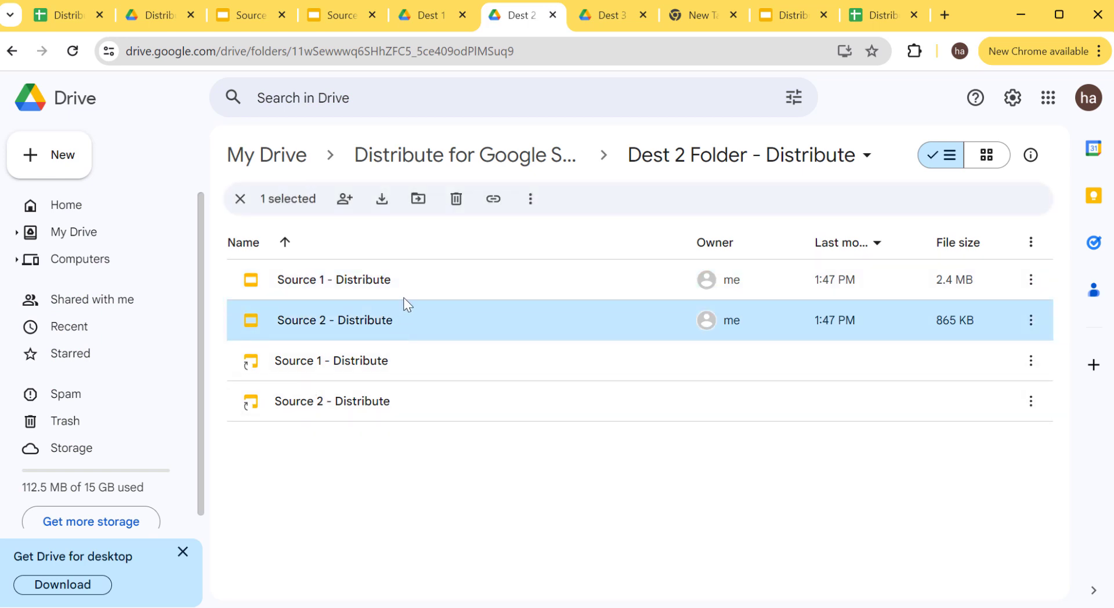
pyautogui.click(404, 272)
pyautogui.click(400, 332)
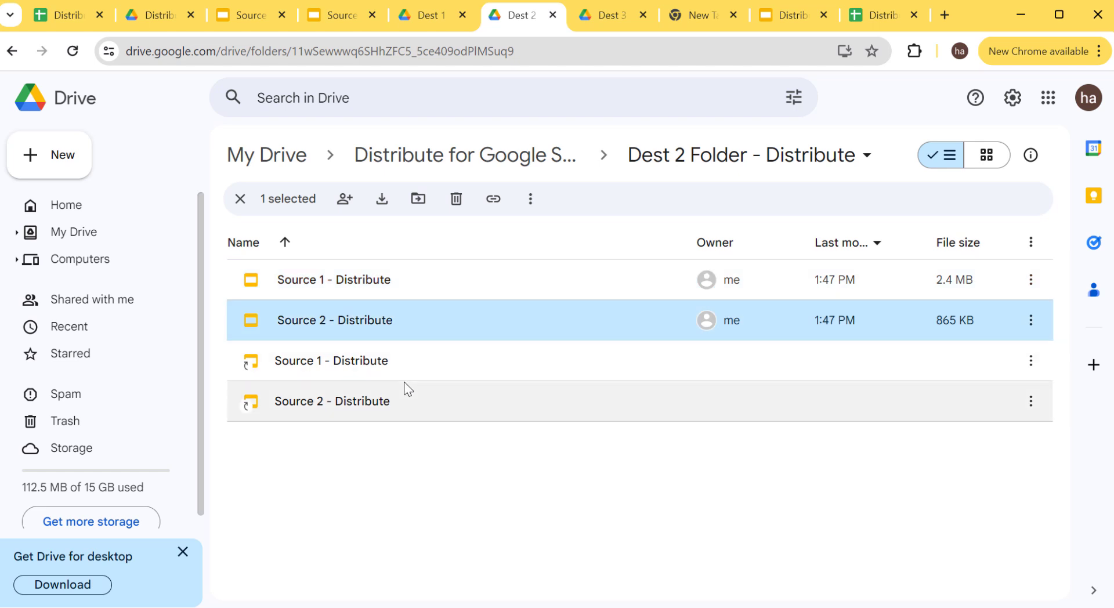
pyautogui.click(406, 368)
pyautogui.click(405, 402)
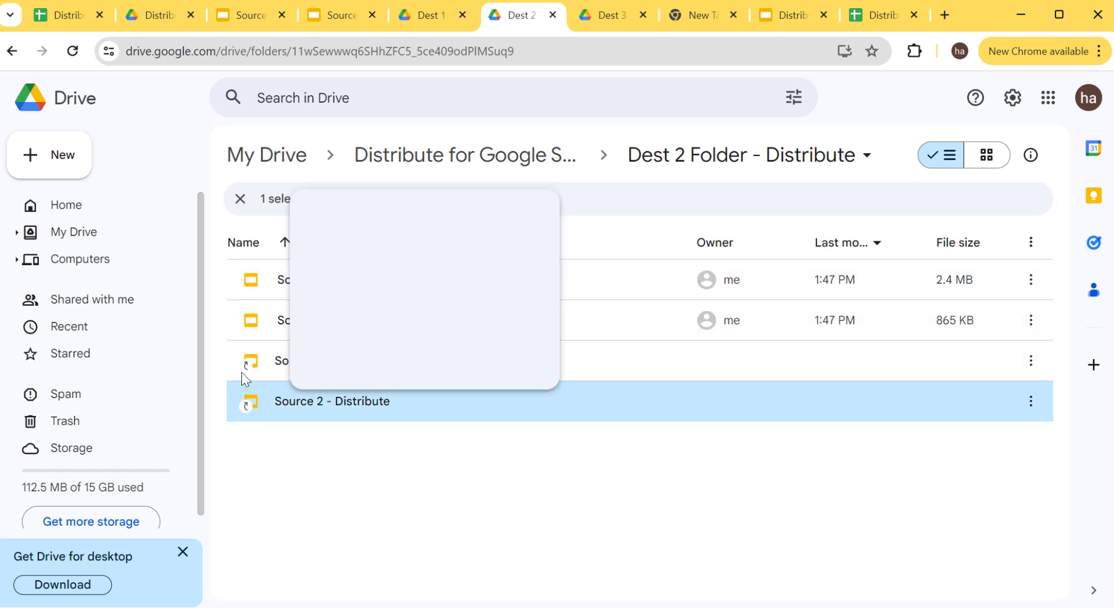
pyautogui.click(295, 468)
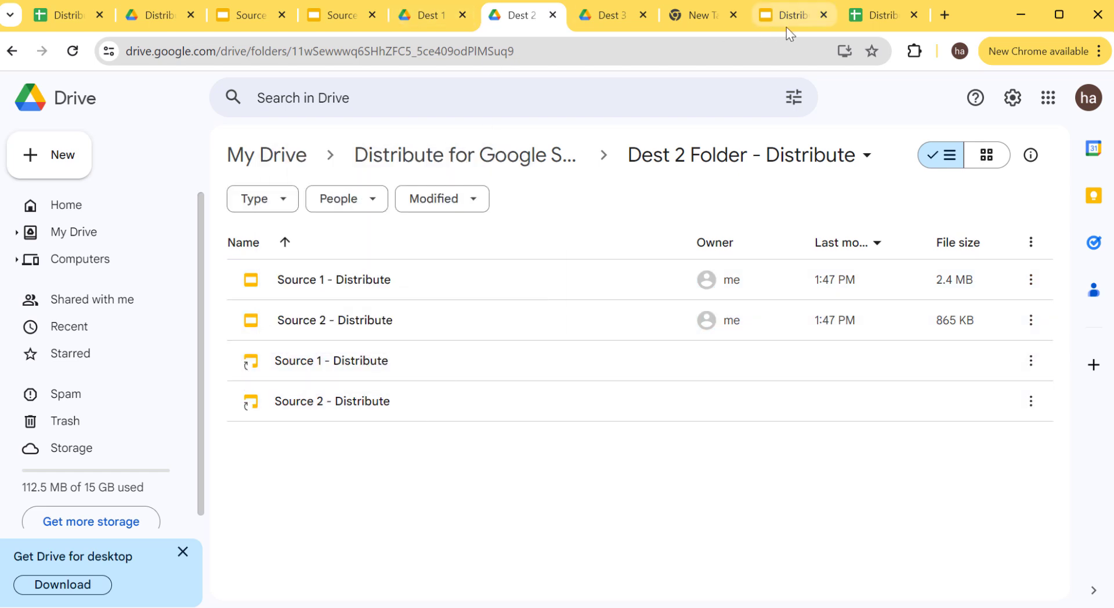
# Step: Return to the Destination sheet and review the DistributeAs and NewFilename settings of the two Dest 3 Folder rows
pyautogui.click(886, 22)
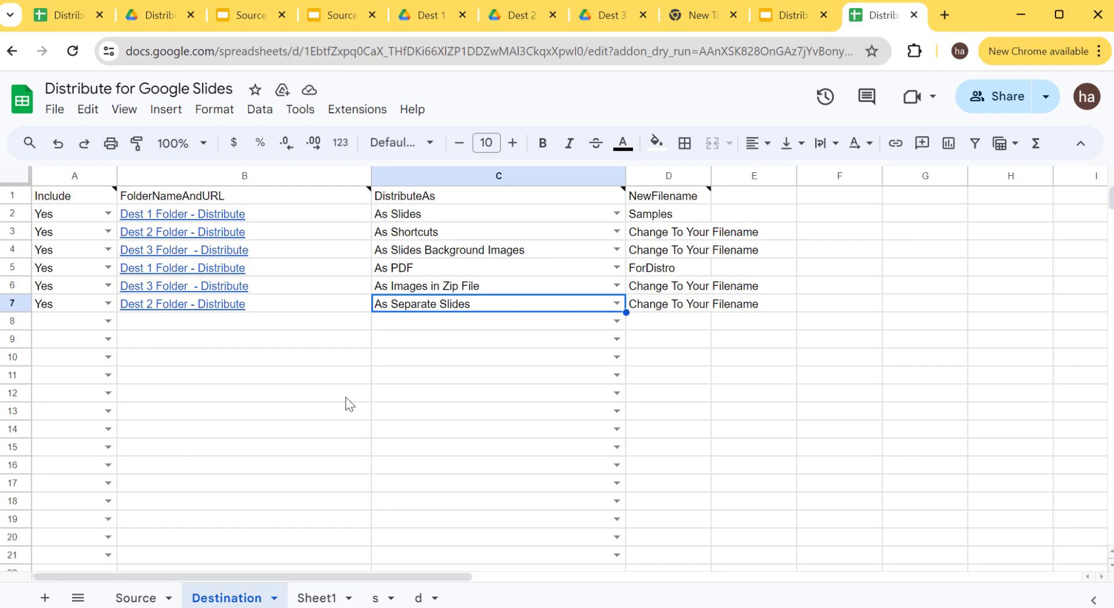
pyautogui.click(336, 361)
pyautogui.click(275, 257)
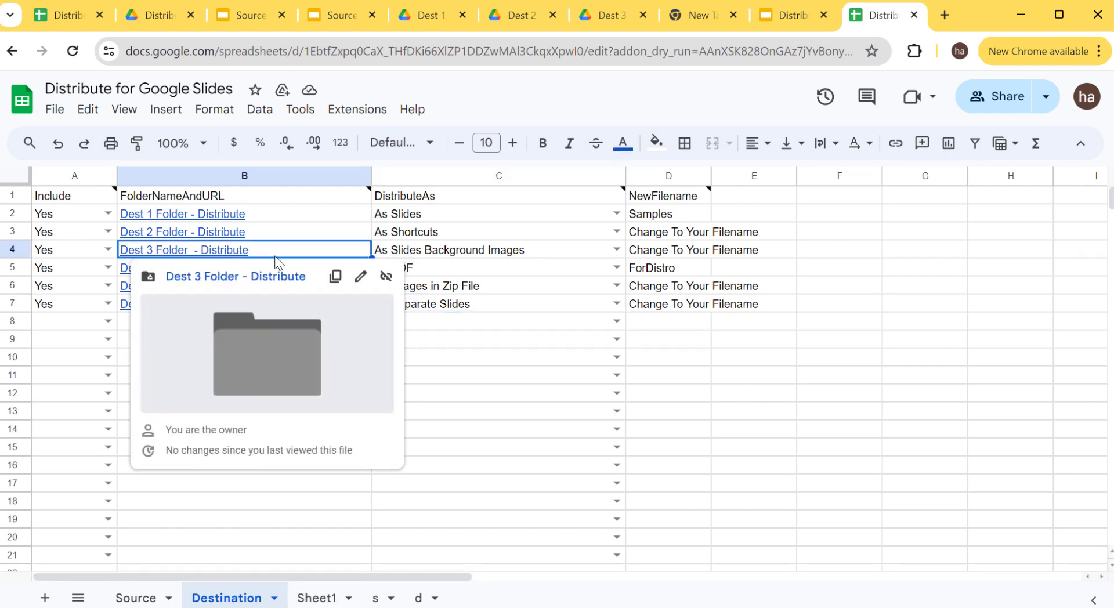
pyautogui.click(470, 256)
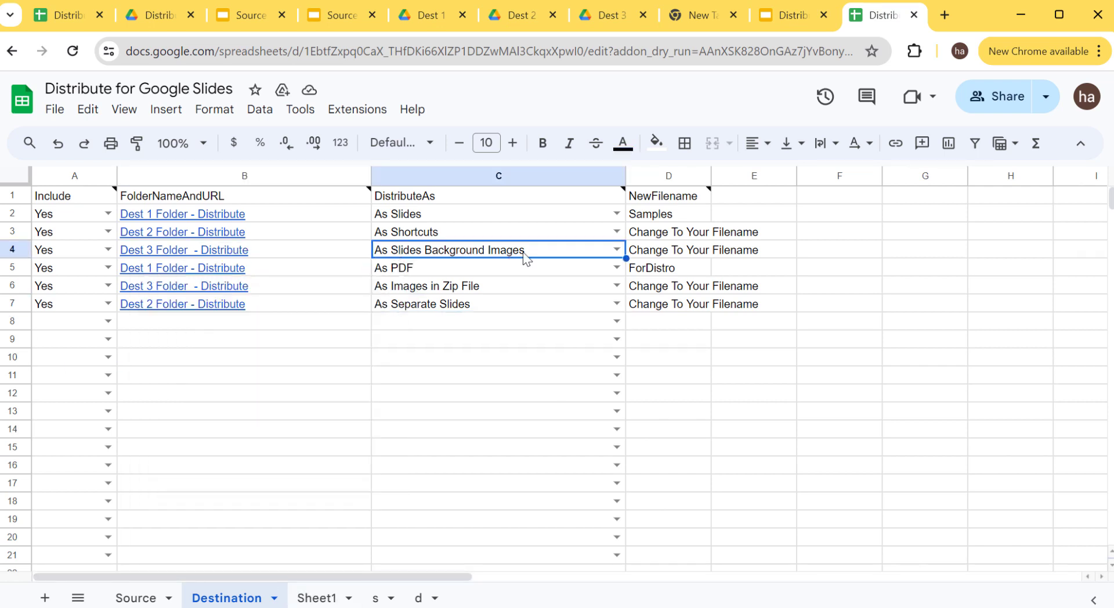
pyautogui.click(427, 290)
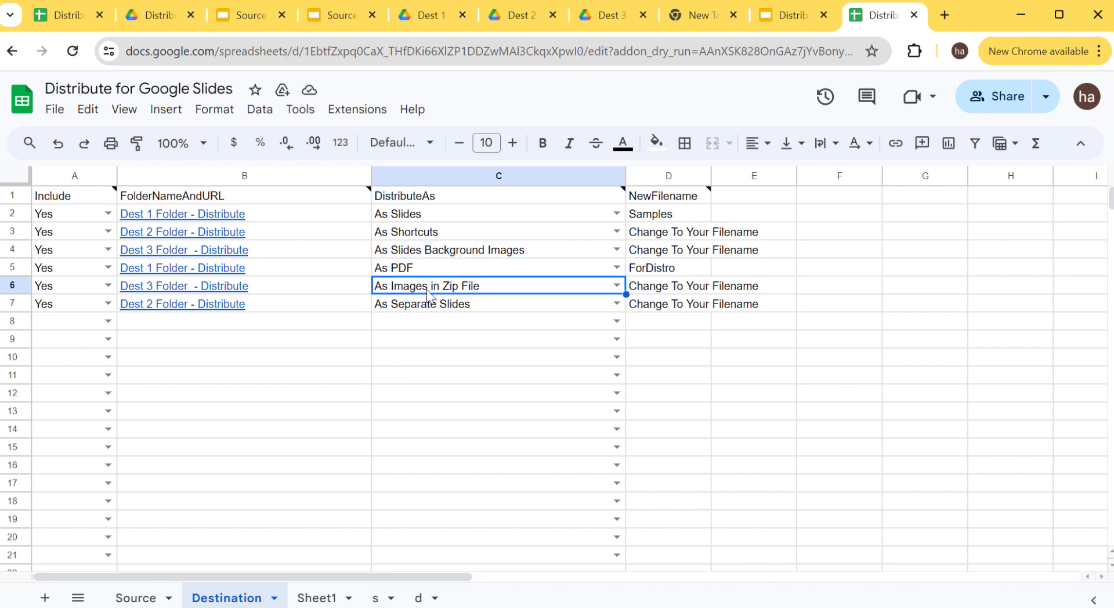
pyautogui.click(685, 287)
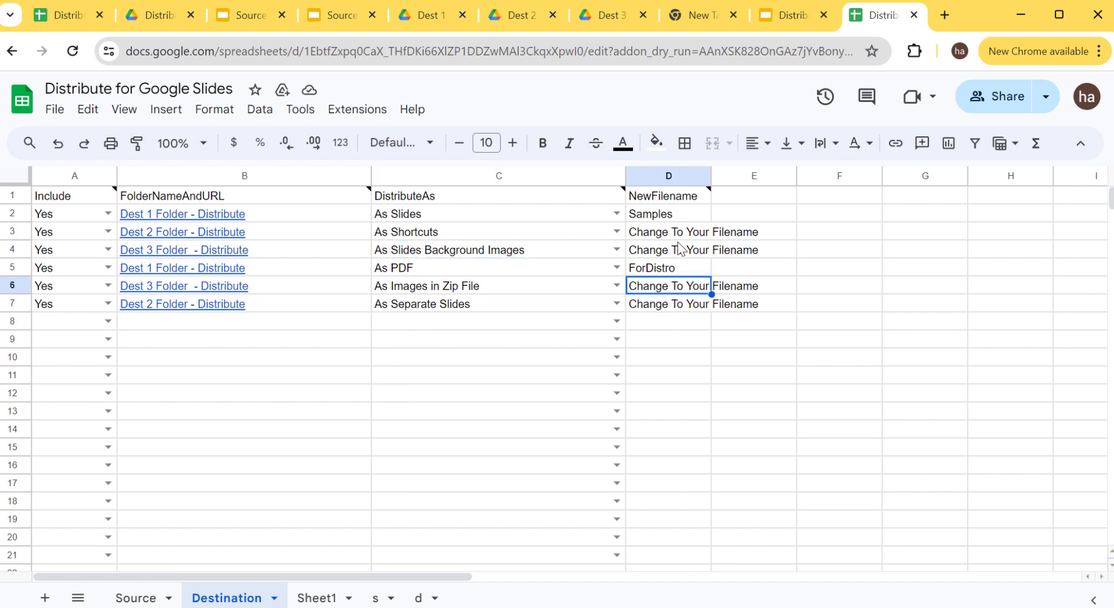
pyautogui.moveTo(676, 238); pyautogui.dragTo(674, 250)
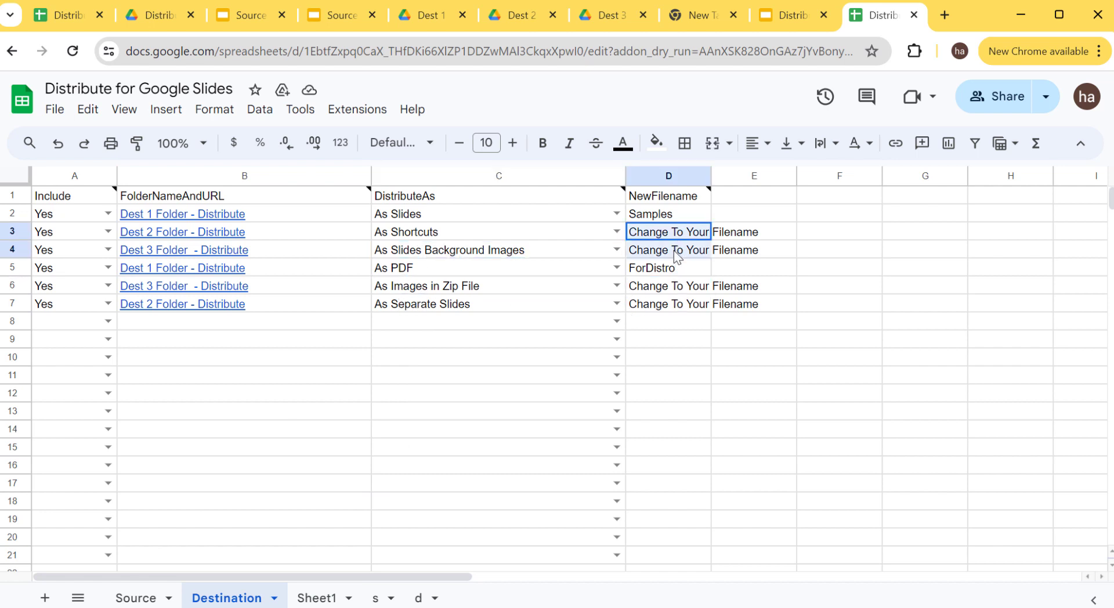
pyautogui.click(677, 307)
pyautogui.click(683, 288)
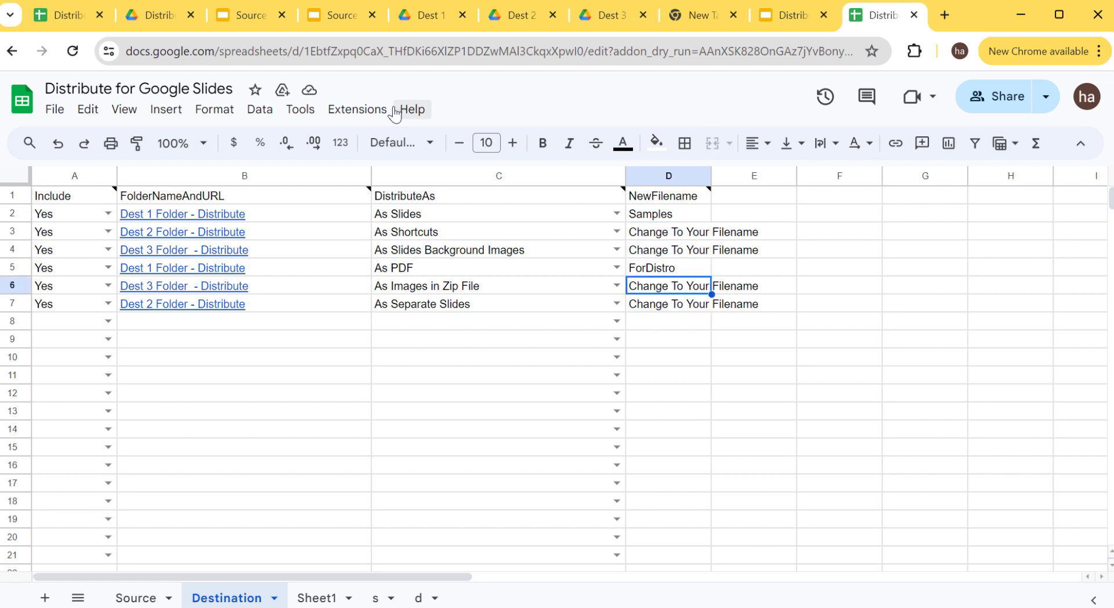
# Step: Reload Dest 3 Folder - Distribute in Google Drive and open its Change To Your Filename presentation
pyautogui.click(589, 23)
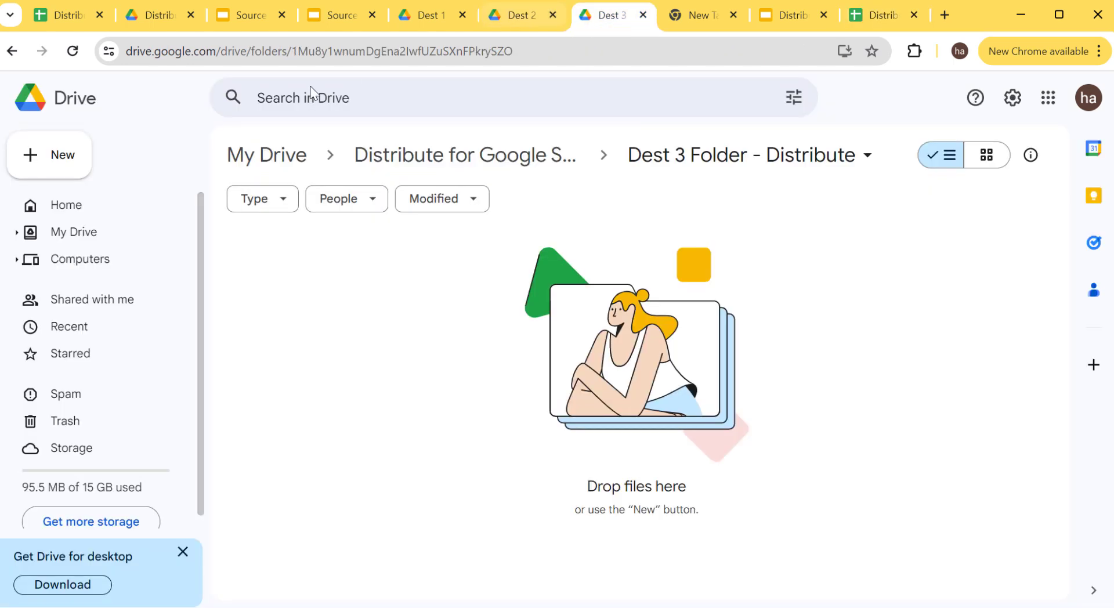
pyautogui.click(73, 51)
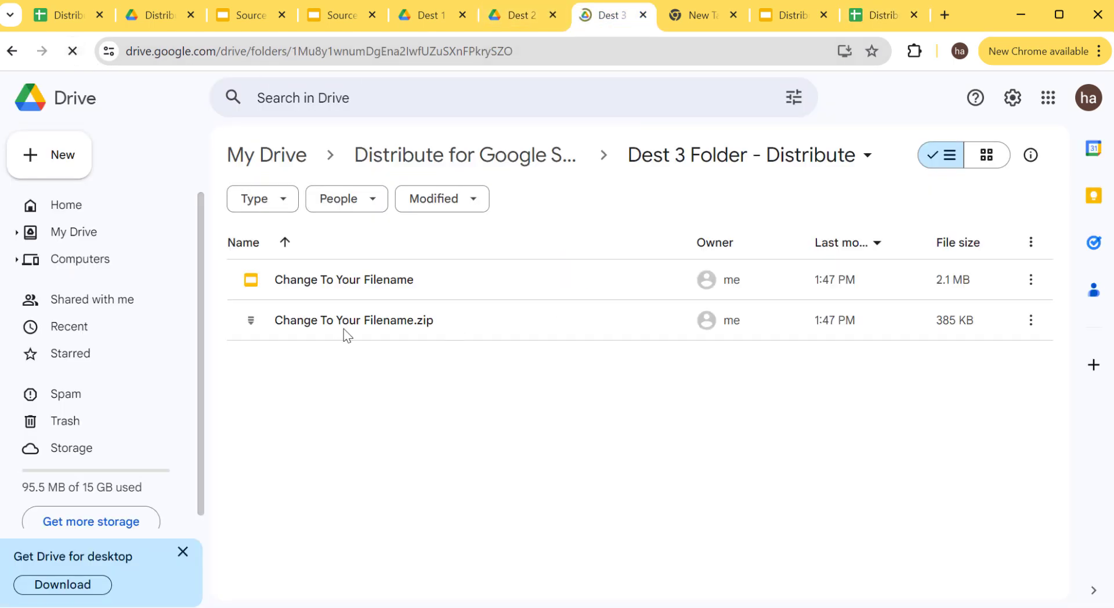
pyautogui.click(394, 281)
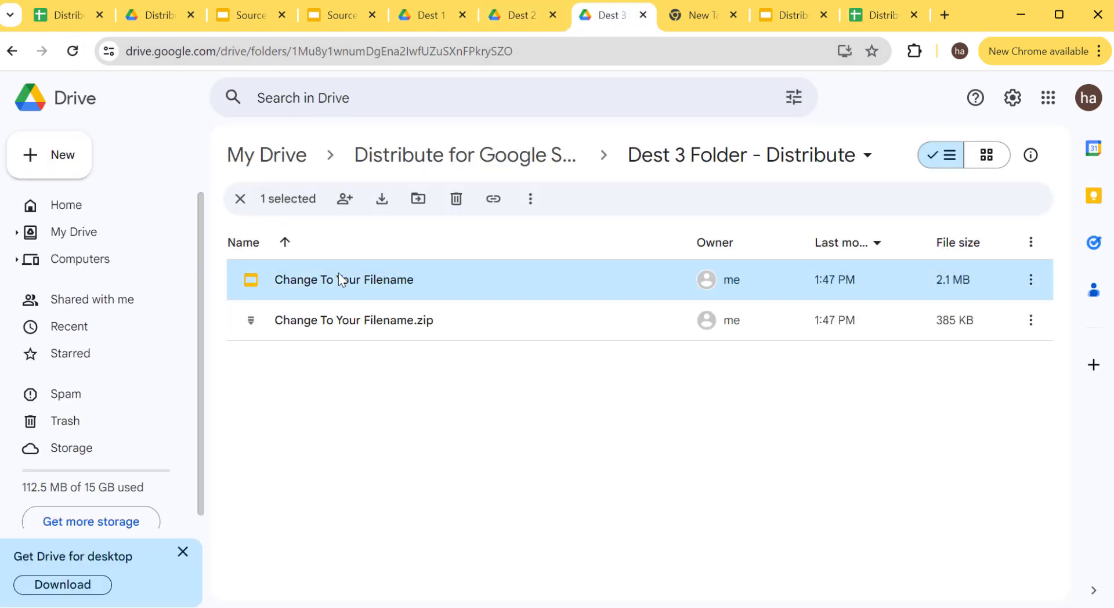
pyautogui.doubleClick(340, 281)
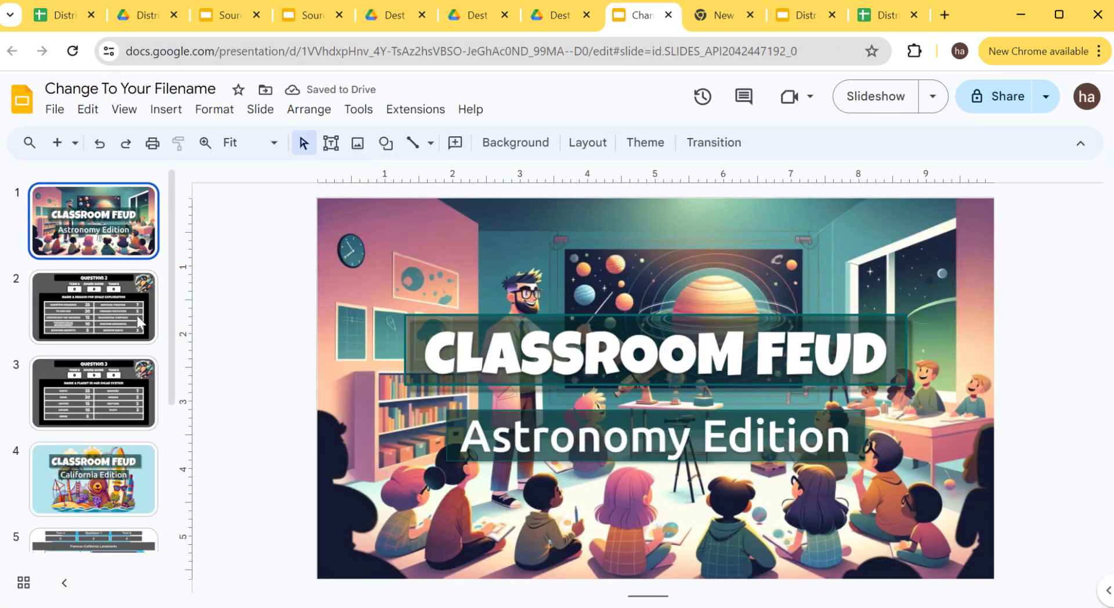
# Step: Look through the background-image slides of the Change To Your Filename presentation and return to the first slide
pyautogui.click(139, 322)
pyautogui.click(124, 428)
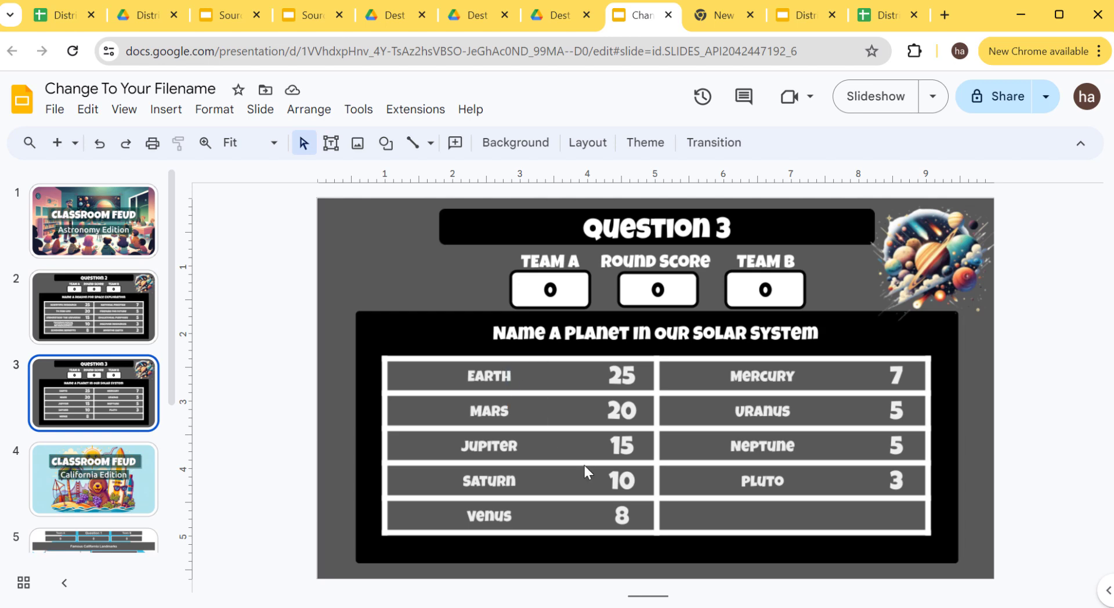
pyautogui.press('Down')
pyautogui.scroll(-4, 113, 492)
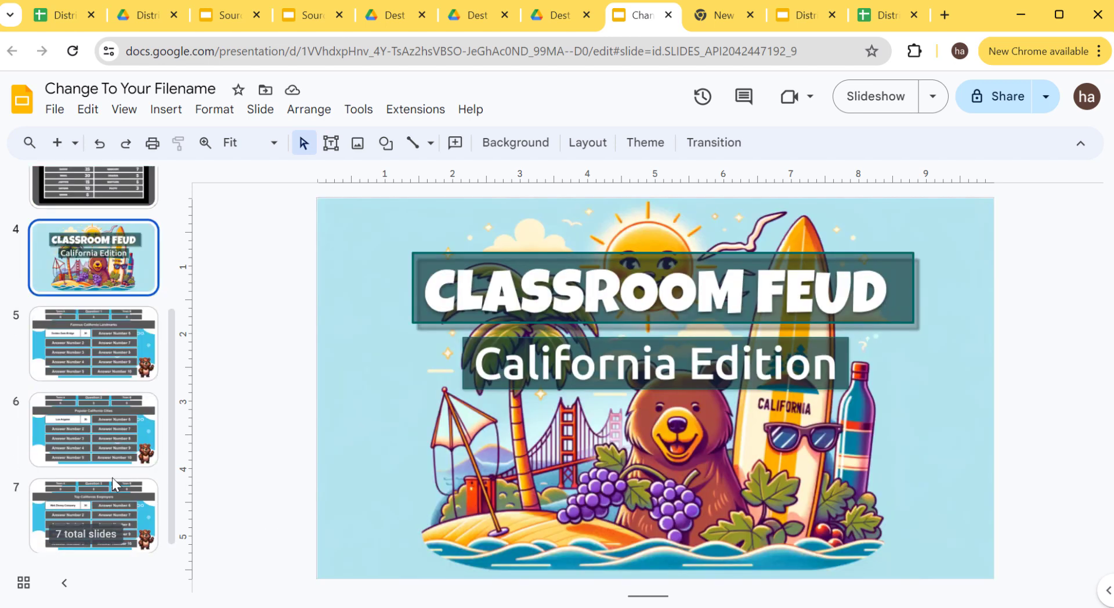
pyautogui.click(107, 325)
pyautogui.click(89, 407)
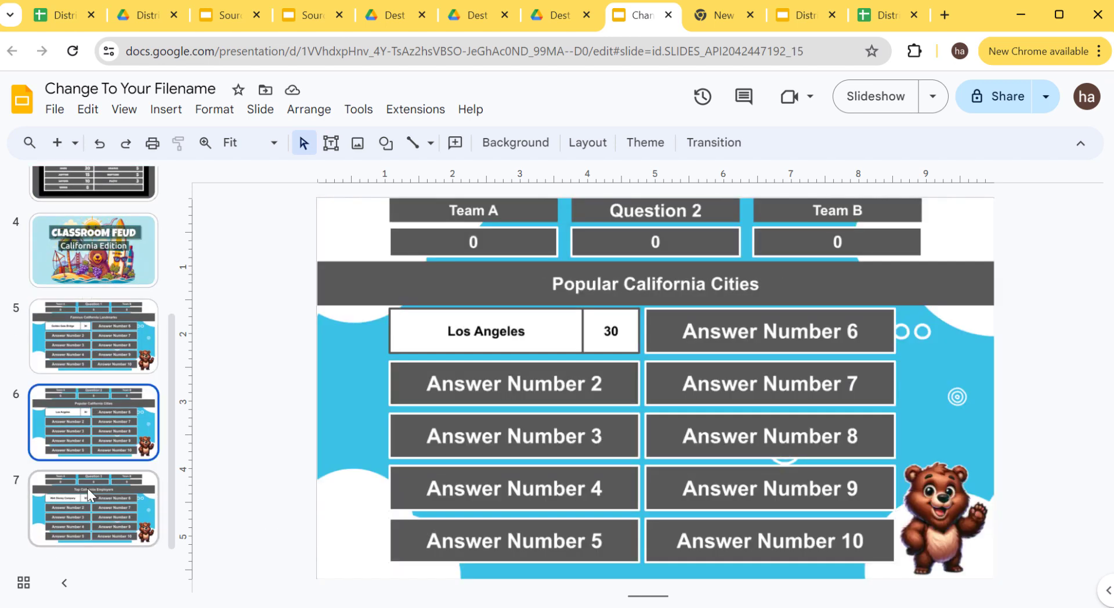
pyautogui.click(89, 491)
pyautogui.scroll(1, 518, 403)
pyautogui.scroll(3, 108, 298)
pyautogui.scroll(1, 108, 302)
pyautogui.click(64, 216)
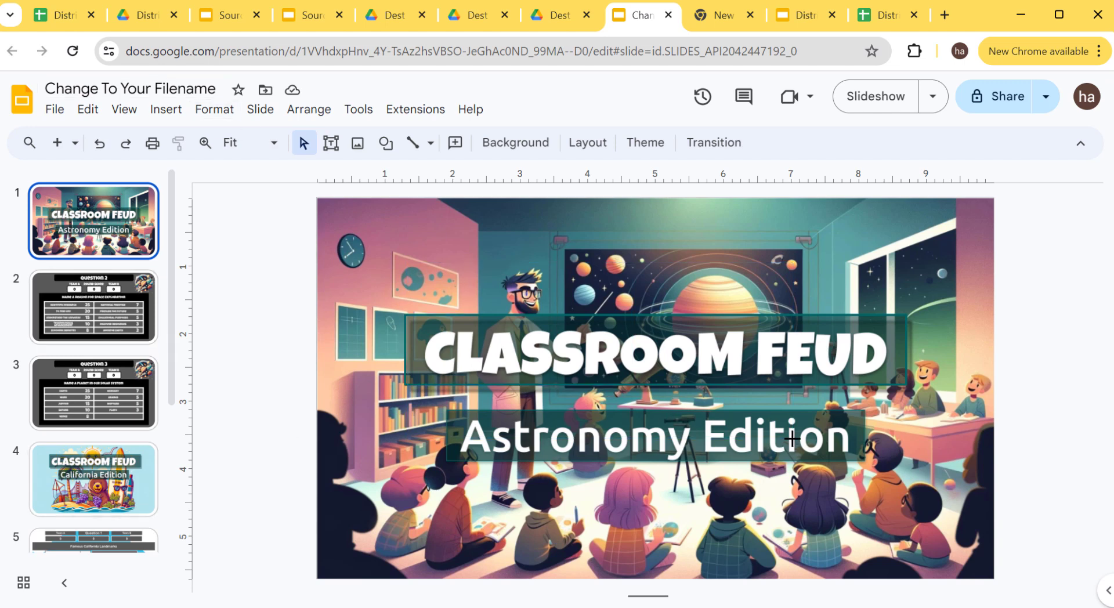
# Step: Preview the contents of Change To Your Filename.zip in Dest 3 Folder - Distribute and compare them with the Change To Your Filename presentation
pyautogui.click(554, 16)
pyautogui.click(437, 324)
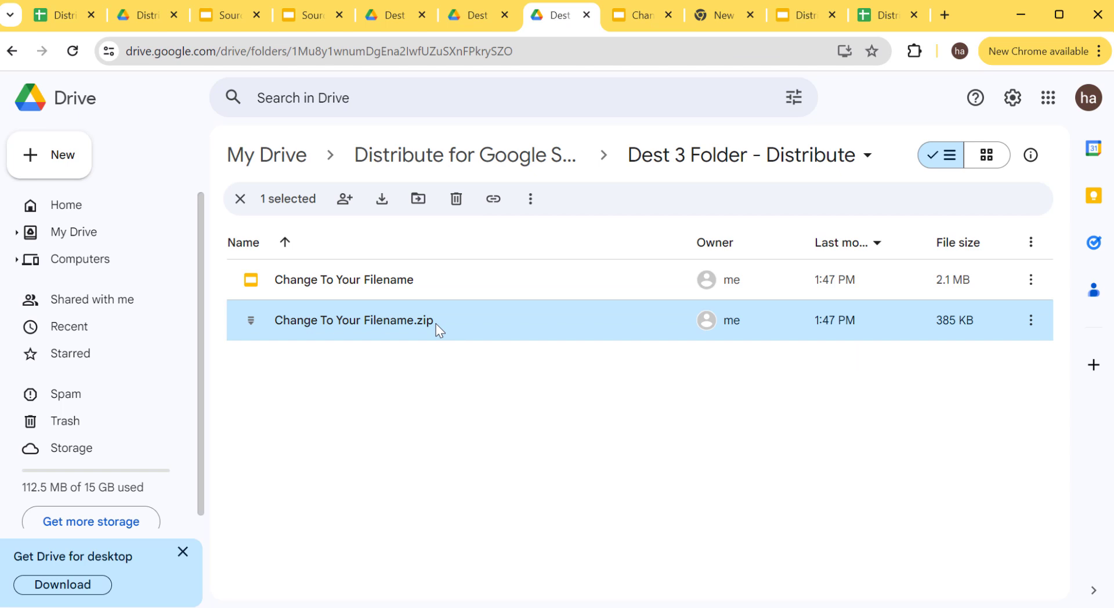
pyautogui.doubleClick(436, 324)
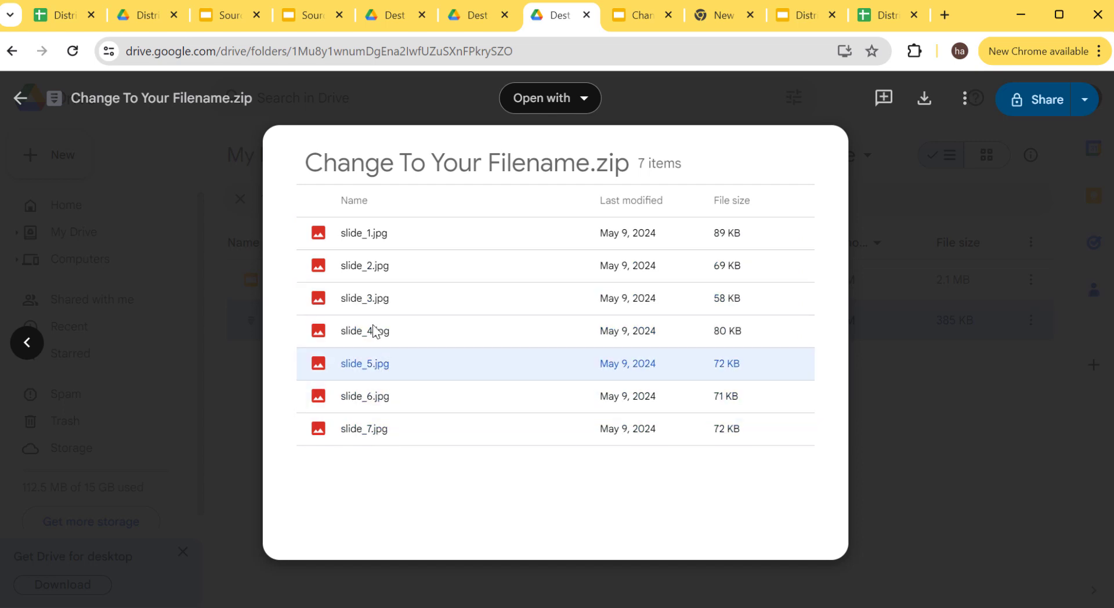
pyautogui.click(639, 16)
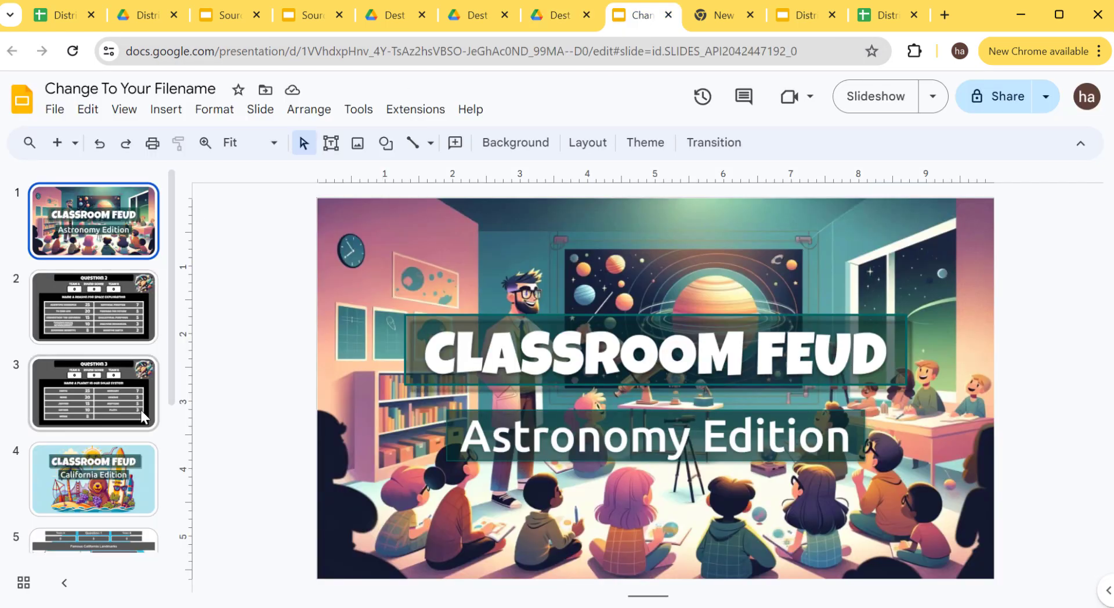
pyautogui.click(554, 17)
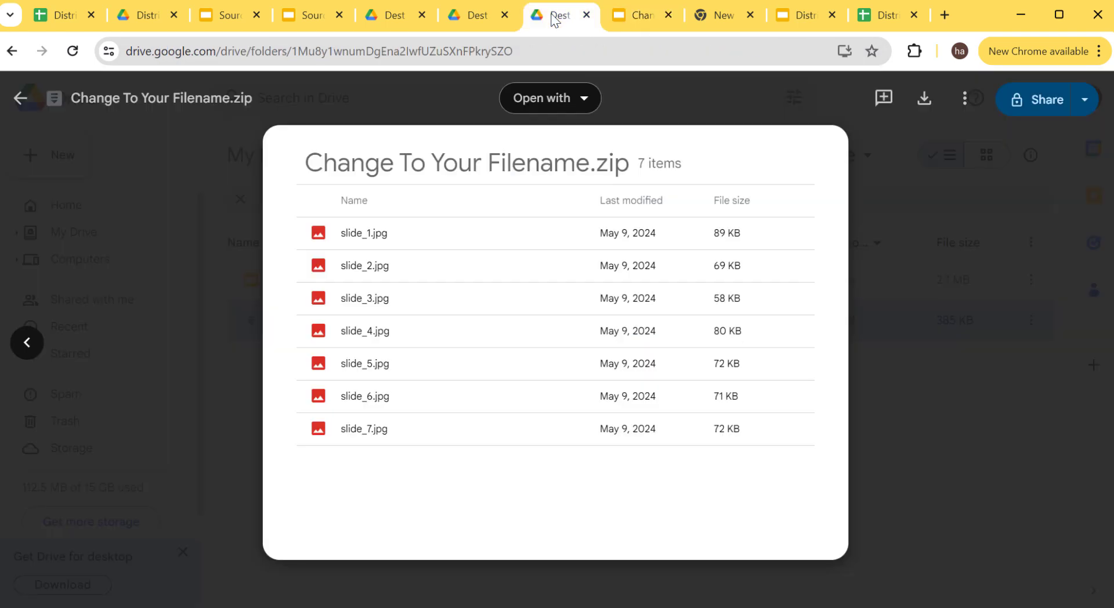
# Step: Download Change To Your Filename.zip and open the downloaded archive in File Explorer
pyautogui.click(924, 106)
pyautogui.click(773, 103)
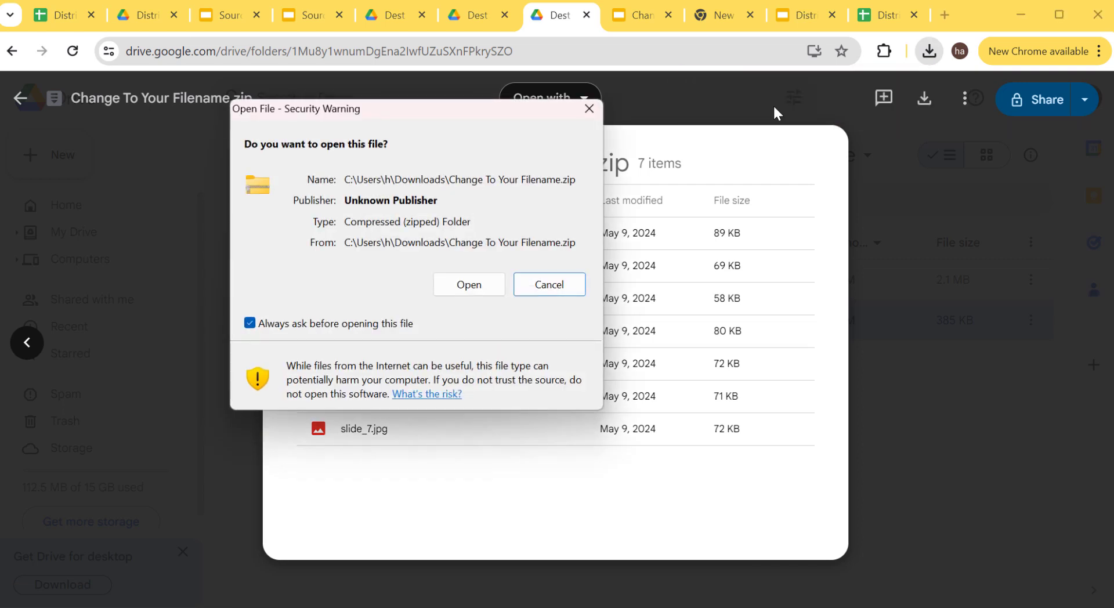
pyautogui.click(478, 284)
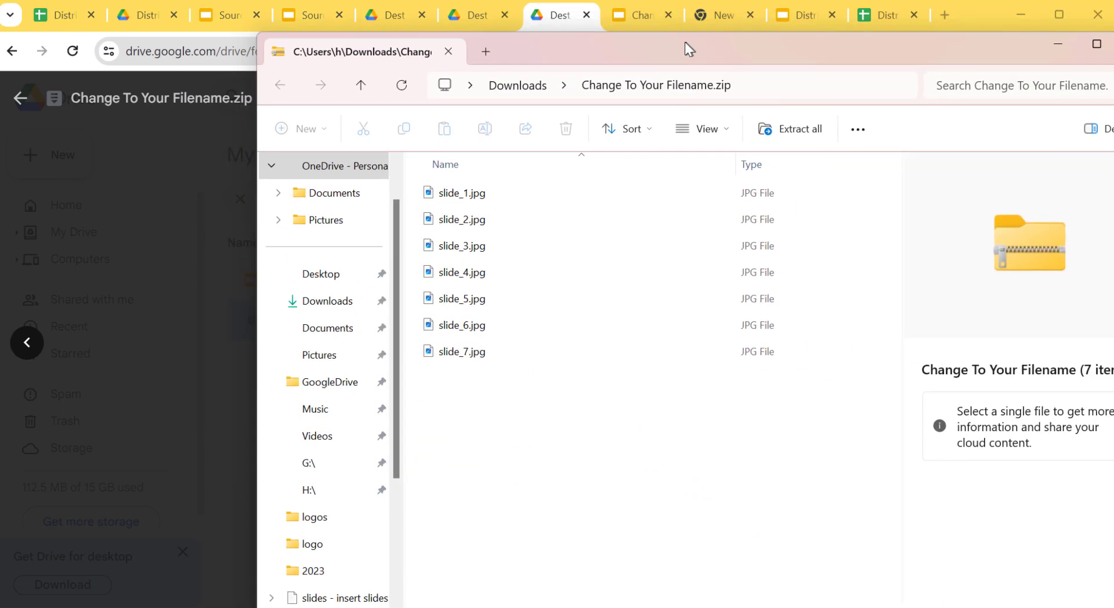
pyautogui.moveTo(654, 38); pyautogui.dragTo(641, 58)
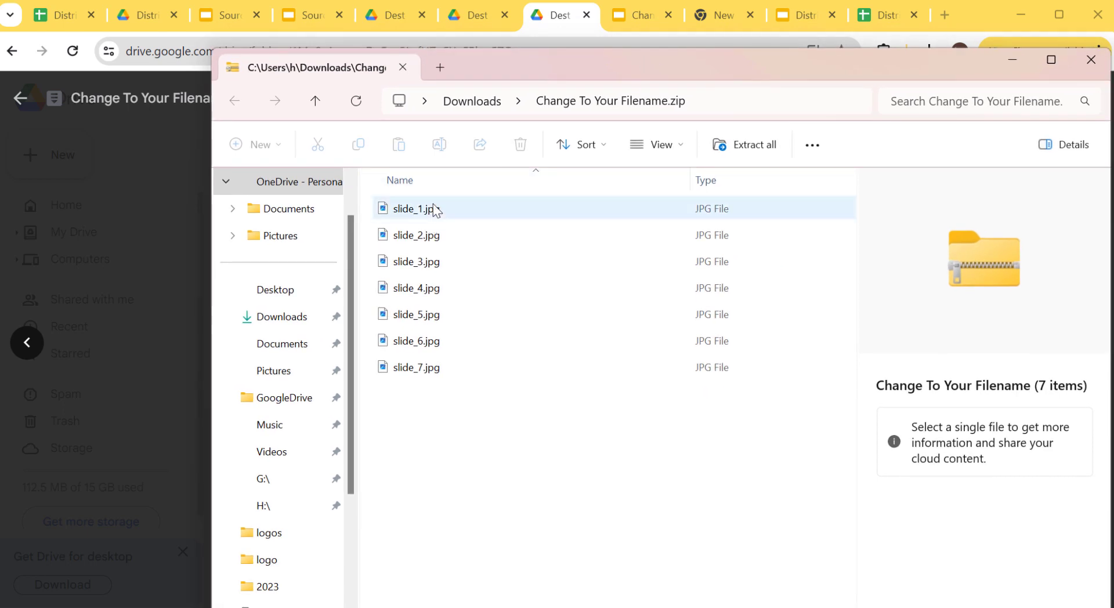
# Step: View slide_1.jpg from the archive, narrow its image window, and return to the archive's file list
pyautogui.doubleClick(427, 210)
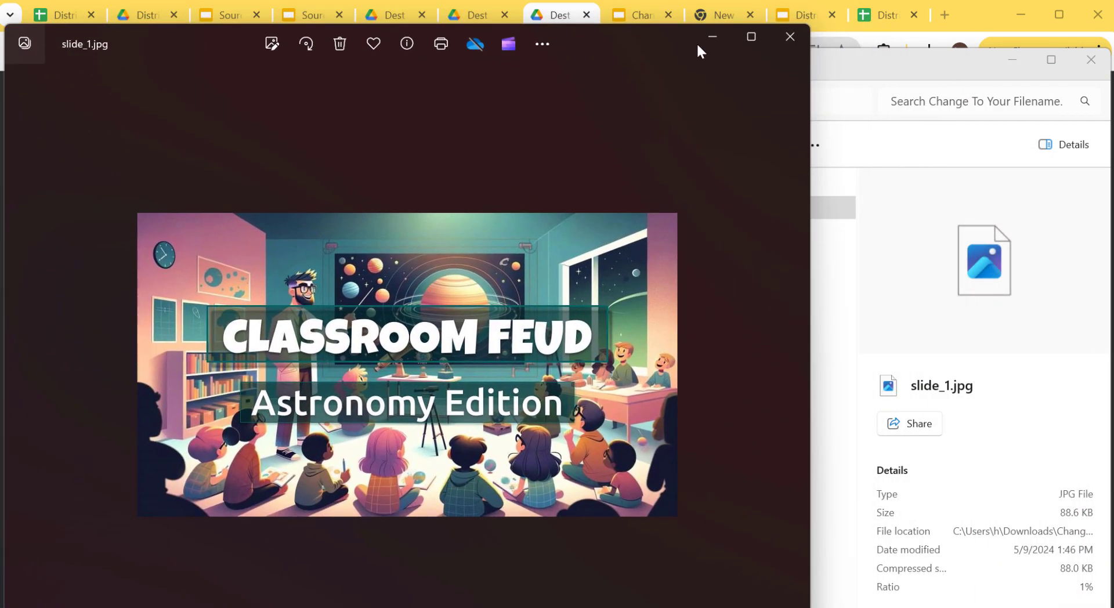
pyautogui.moveTo(810, 115); pyautogui.dragTo(511, 113)
pyautogui.moveTo(378, 23)
pyautogui.mouseDown()
pyautogui.moveTo(374, 161)
pyautogui.moveTo(361, 55)
pyautogui.moveTo(376, 30)
pyautogui.mouseUp()
pyautogui.click(624, 330)
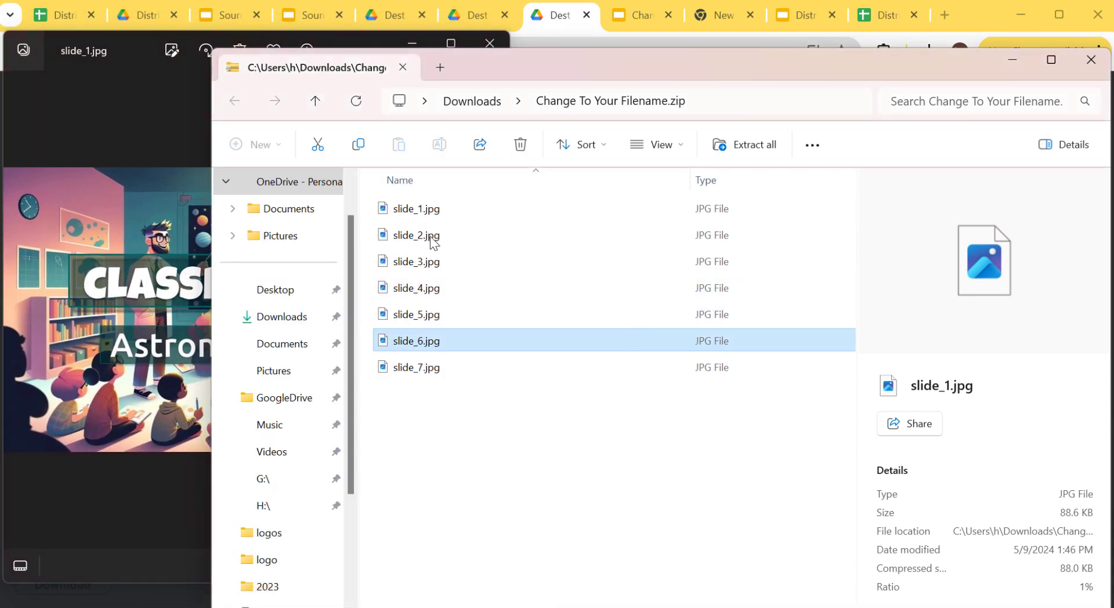
# Step: View slide_2.jpg through slide_5.jpg from the downloaded archive one after another
pyautogui.doubleClick(419, 235)
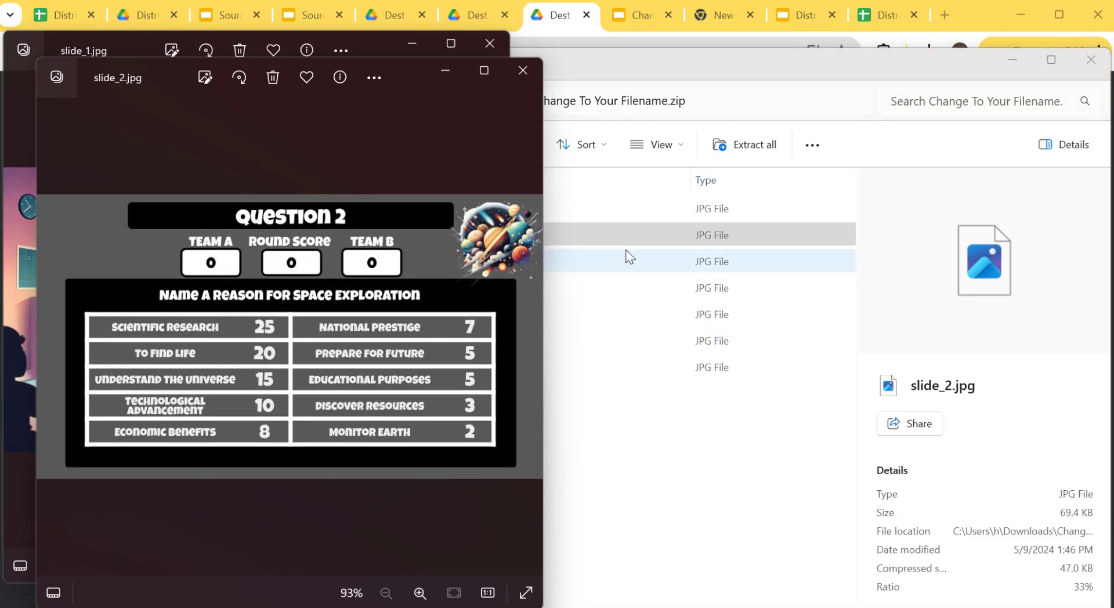
pyautogui.doubleClick(626, 255)
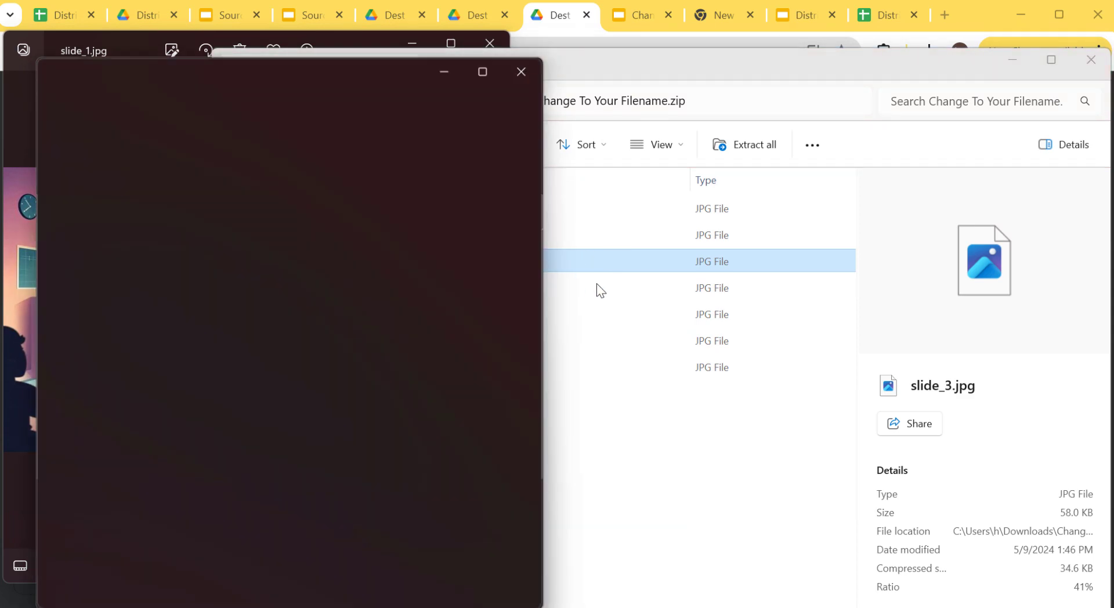
pyautogui.click(649, 419)
pyautogui.doubleClick(492, 288)
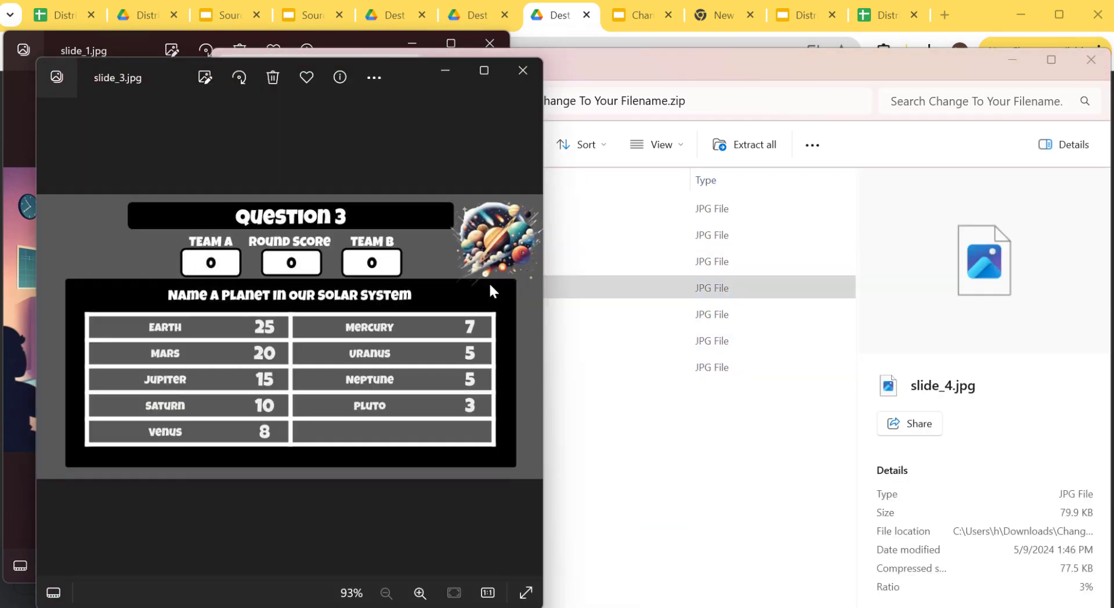
pyautogui.click(620, 384)
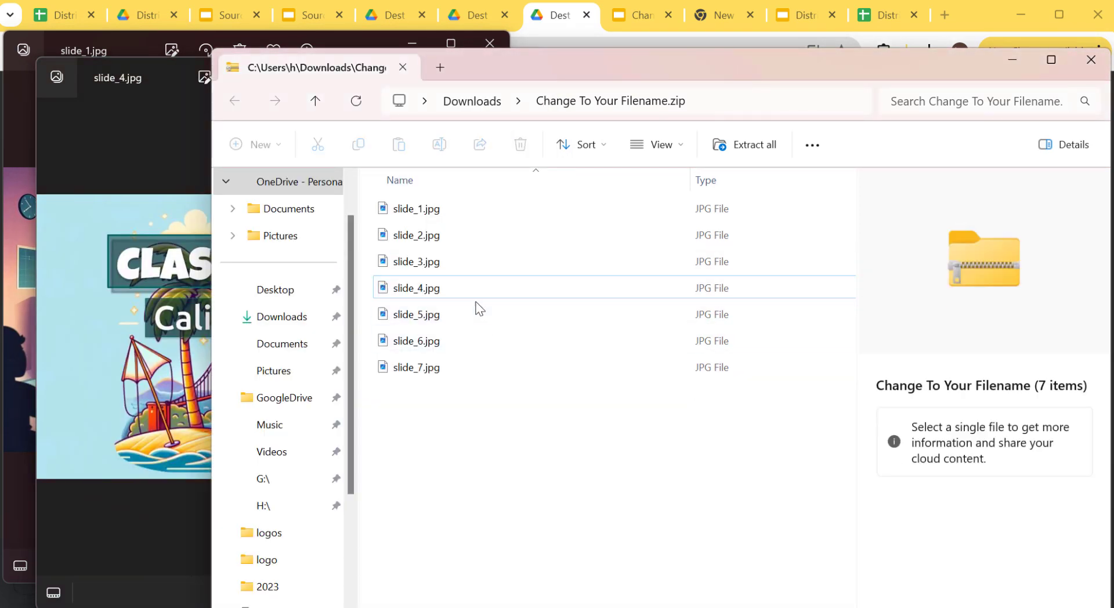
pyautogui.doubleClick(466, 315)
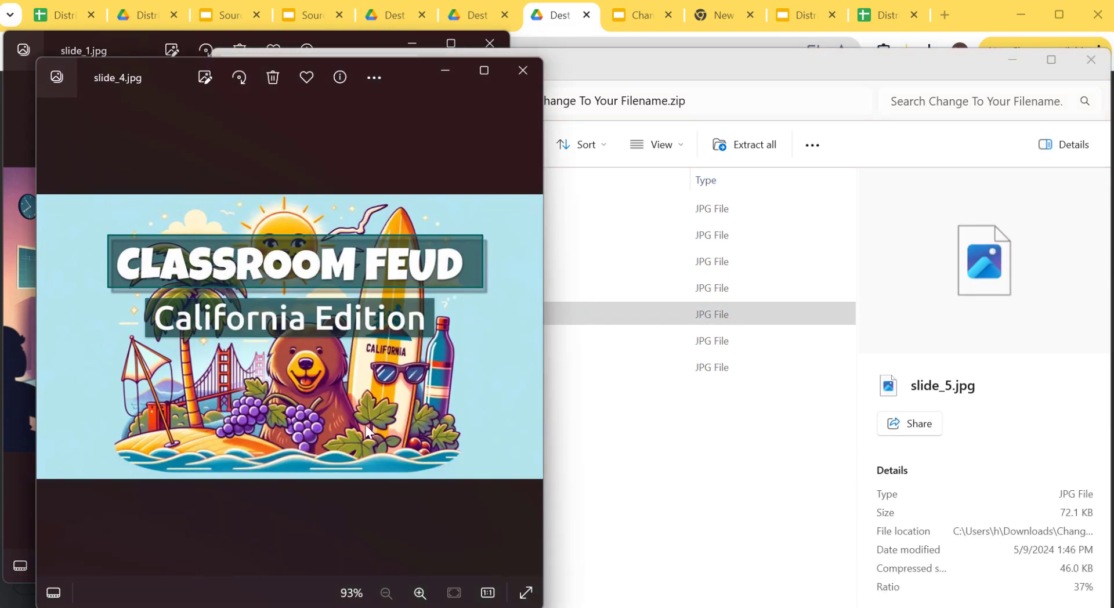
pyautogui.doubleClick(605, 317)
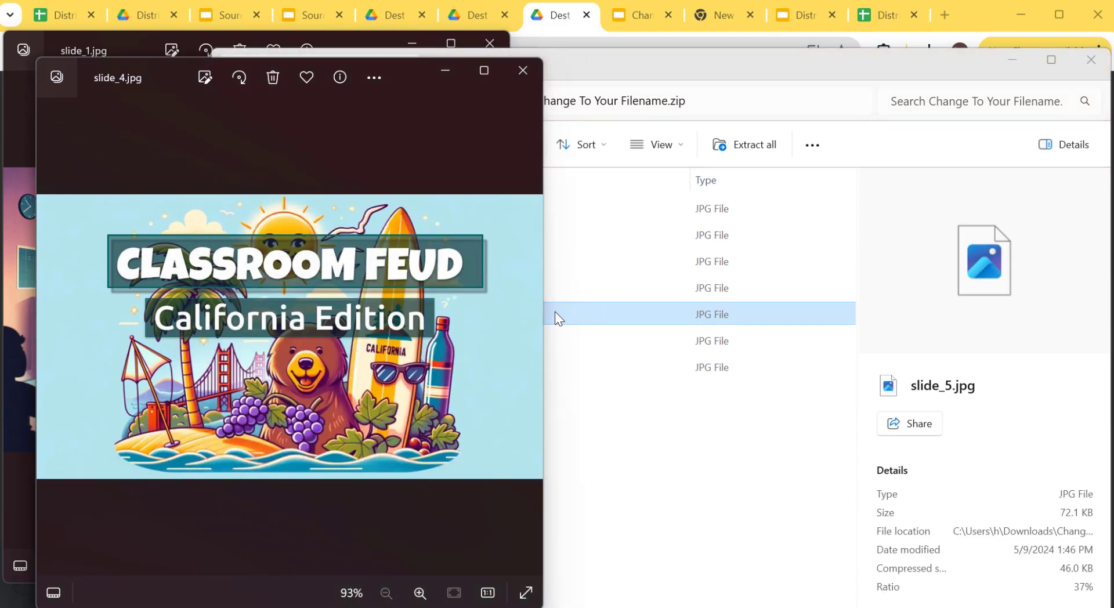
# Step: Close the slide image, return to the browser, and leave the zip preview for the Dest 3 Folder - Distribute file list
pyautogui.click(521, 72)
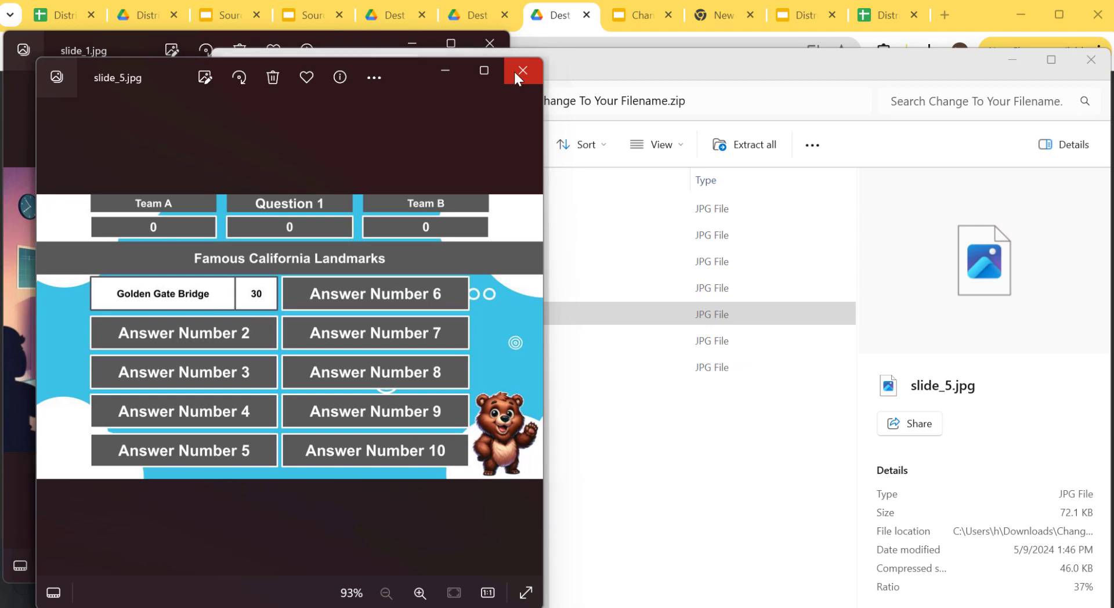
pyautogui.click(988, 11)
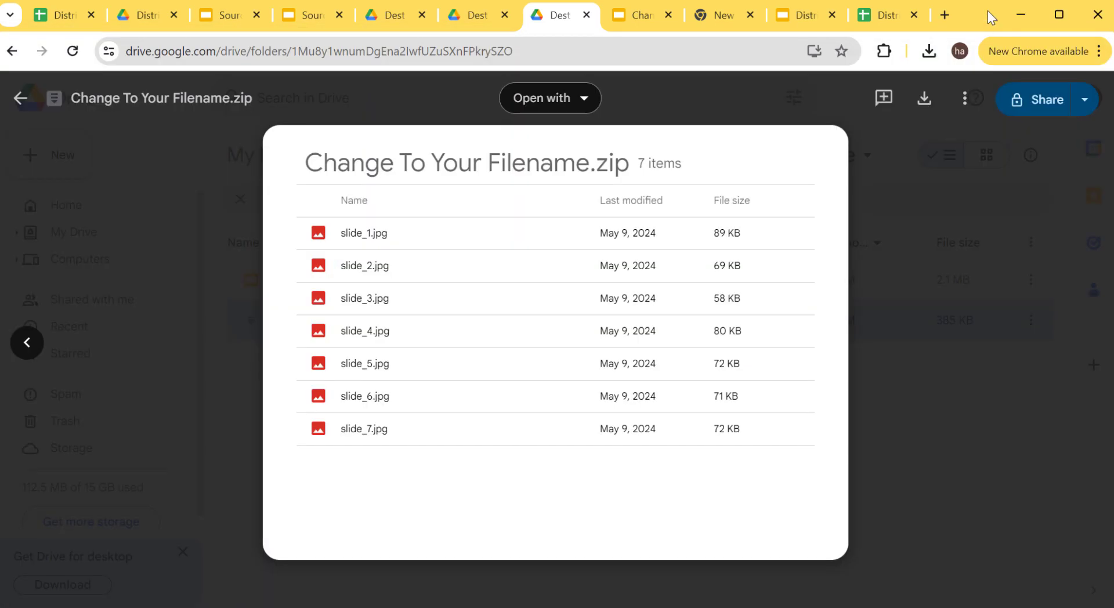
pyautogui.click(16, 99)
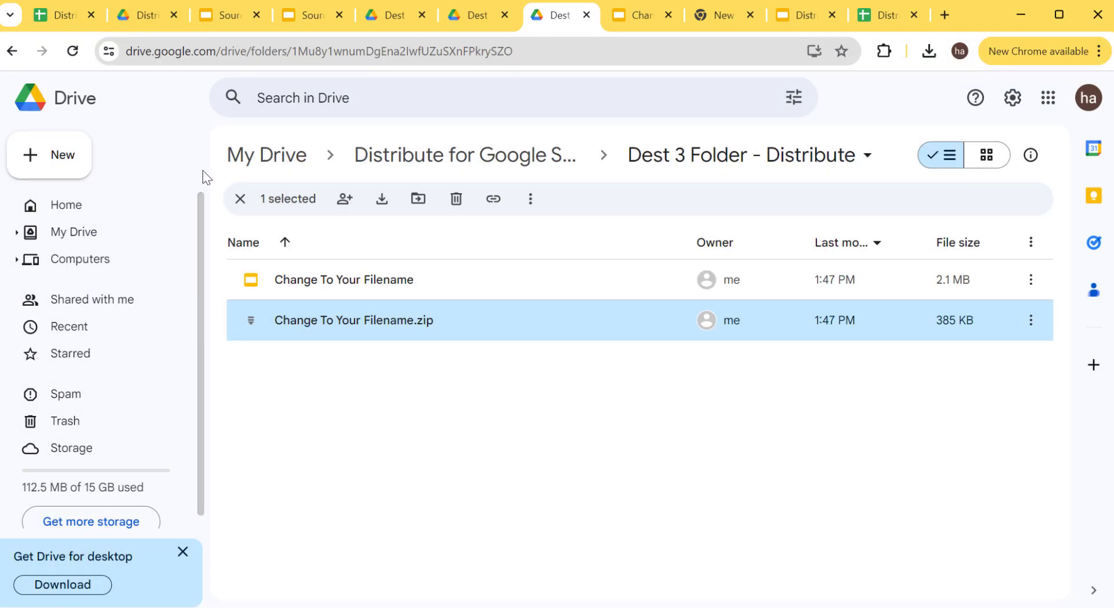
pyautogui.click(486, 427)
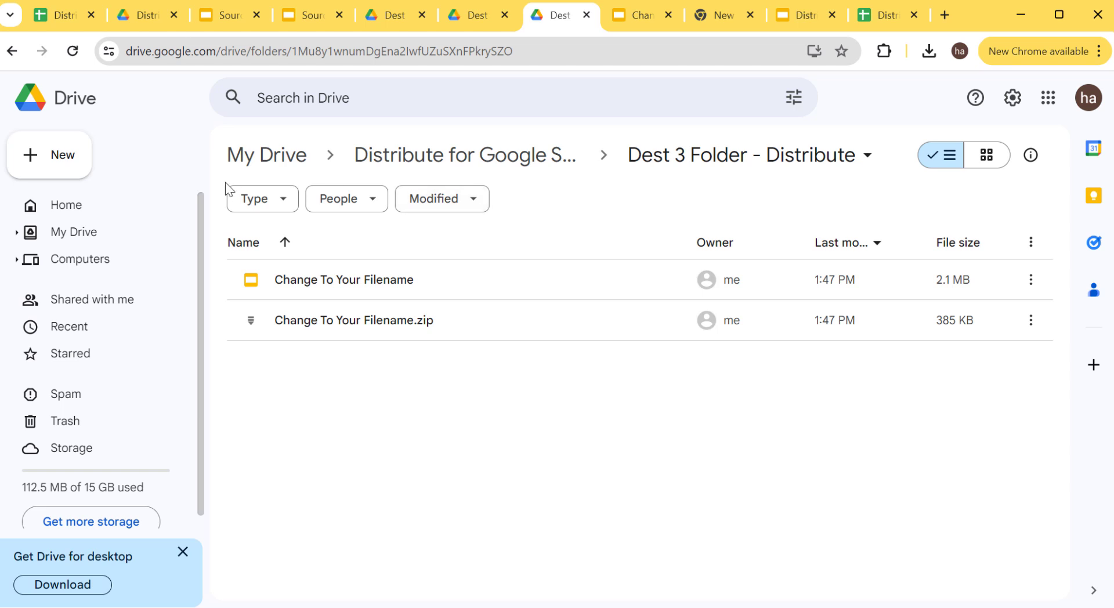
# Step: Return to the Distribute for Google Slides spreadsheet and review the completion message and processed destination list in the processing dialog
pyautogui.click(67, 23)
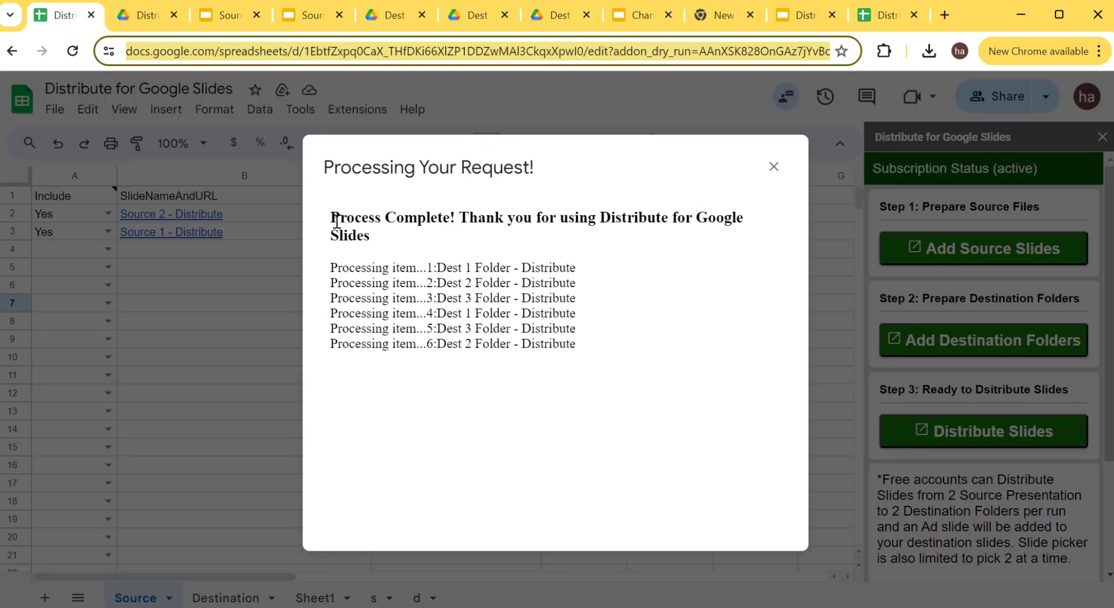
pyautogui.moveTo(336, 221); pyautogui.dragTo(760, 236)
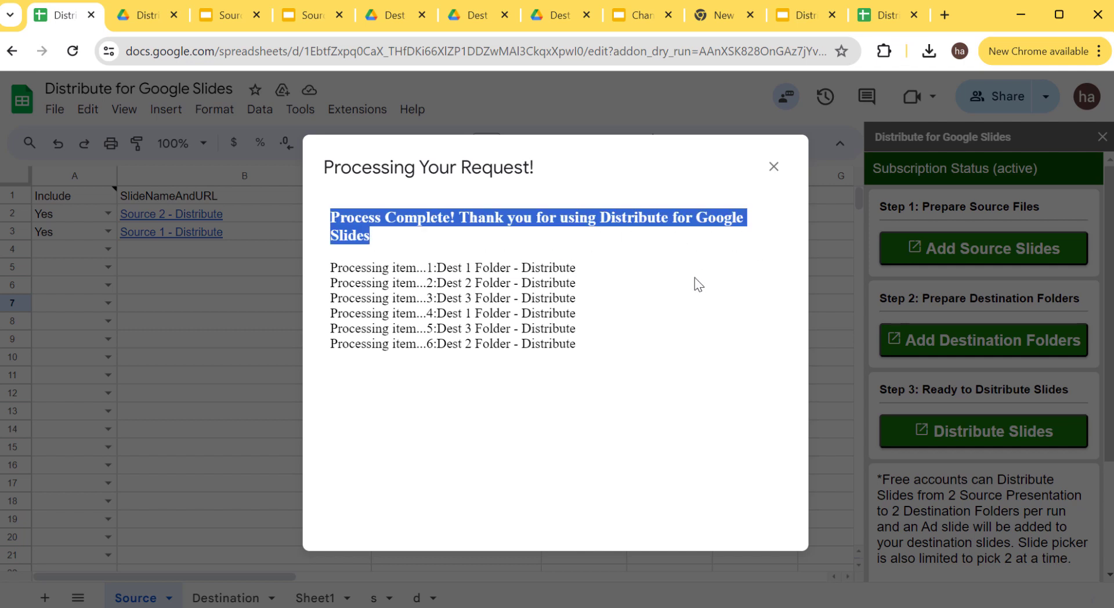
pyautogui.click(689, 418)
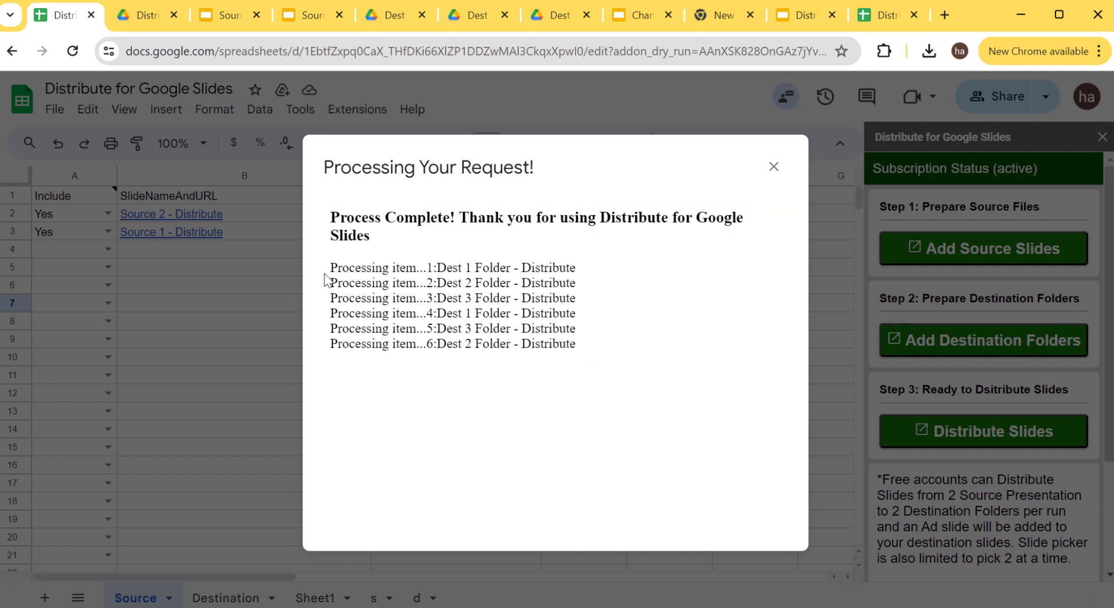
pyautogui.moveTo(326, 273); pyautogui.dragTo(616, 353)
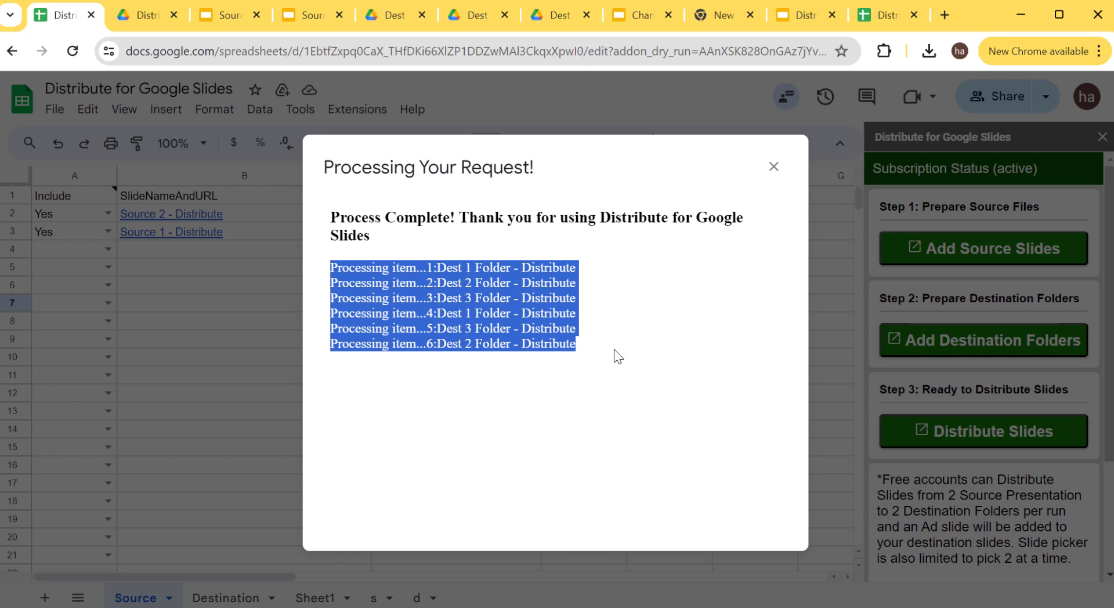